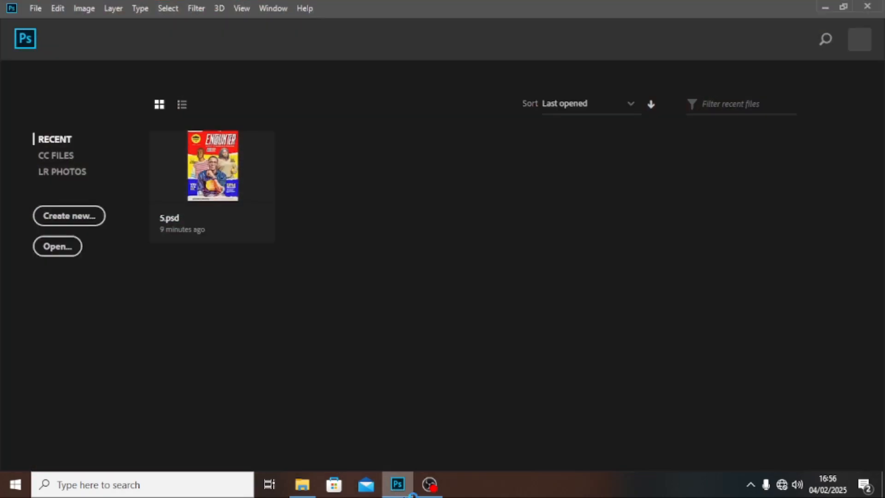
Step: Create an A4 print-preset document named POSTER at 300 ppi with Black background contents
key(ctrl+n)
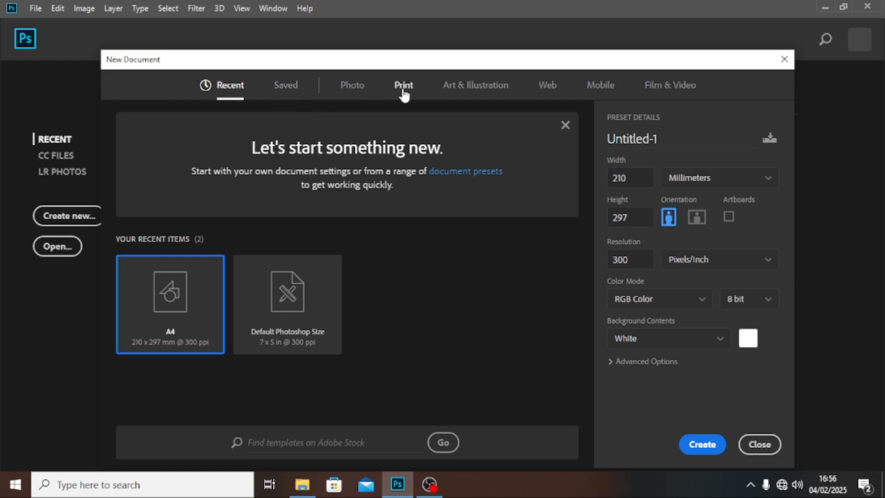
click(403, 88)
click(504, 192)
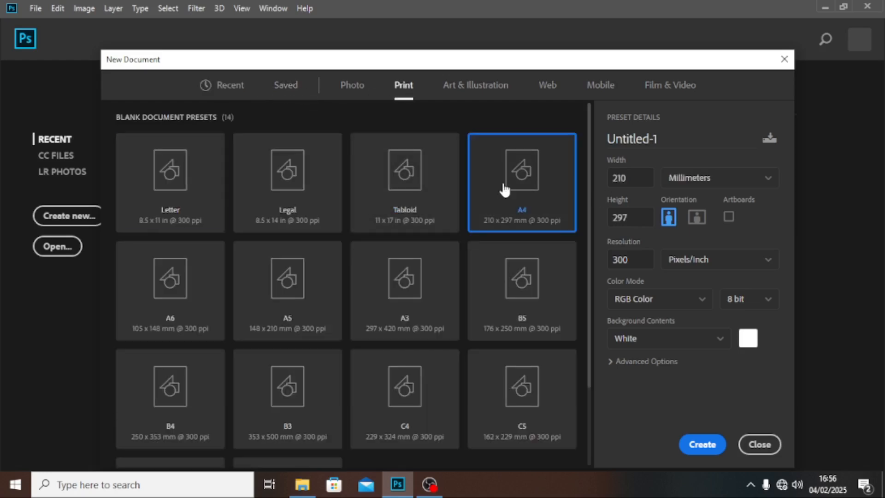
click(608, 178)
click(633, 213)
key(shift+Tab)
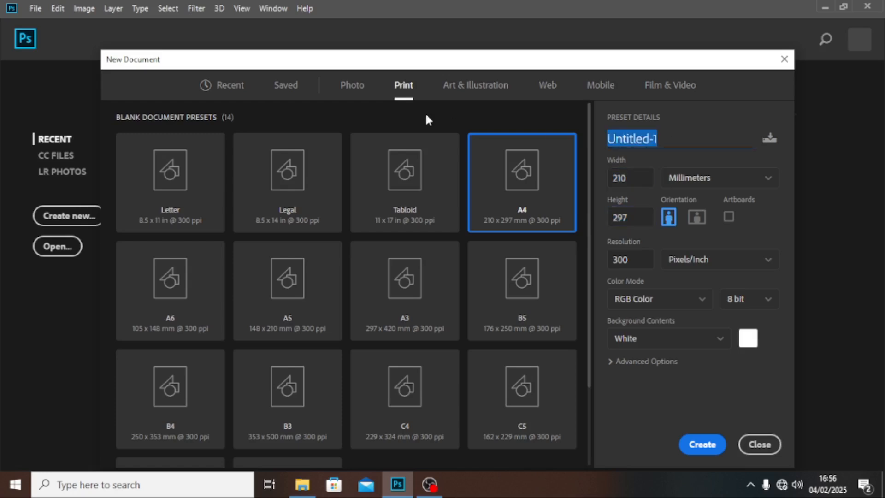
text(POSTER)
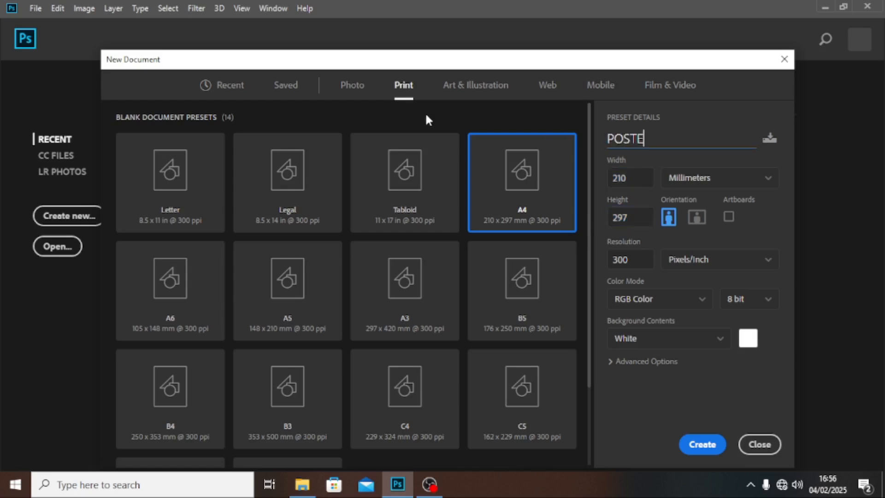
click(625, 261)
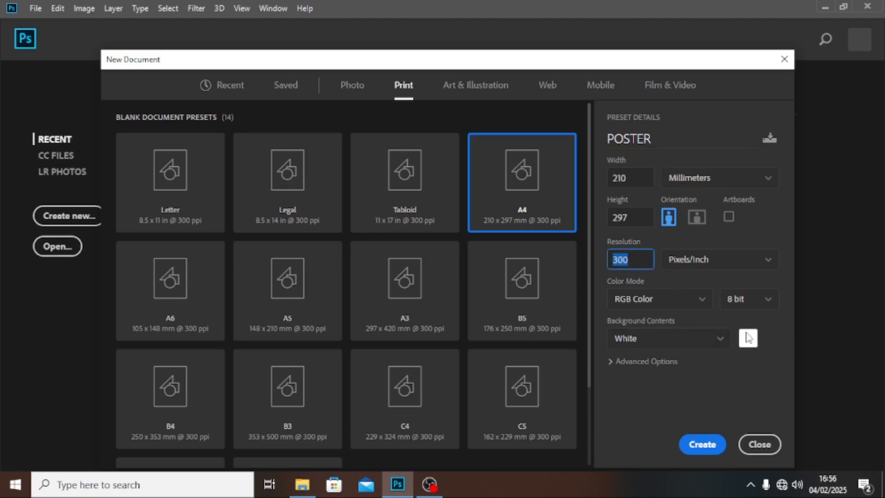
click(722, 344)
click(663, 381)
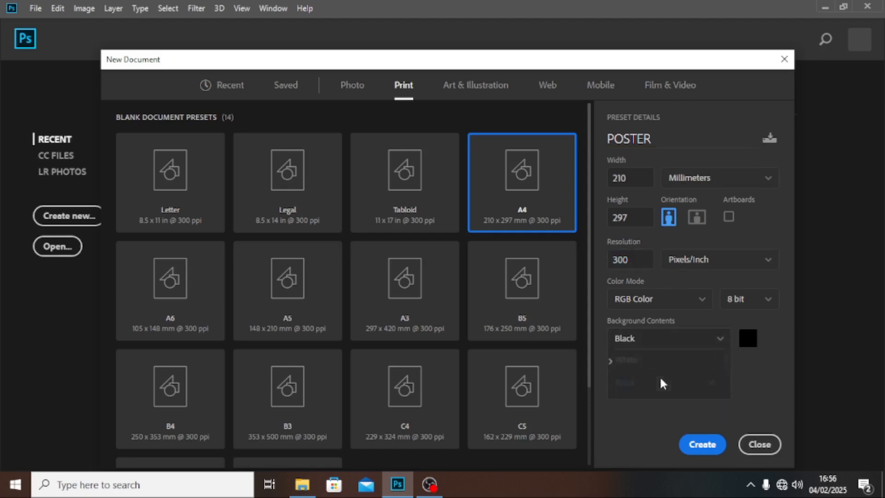
click(708, 454)
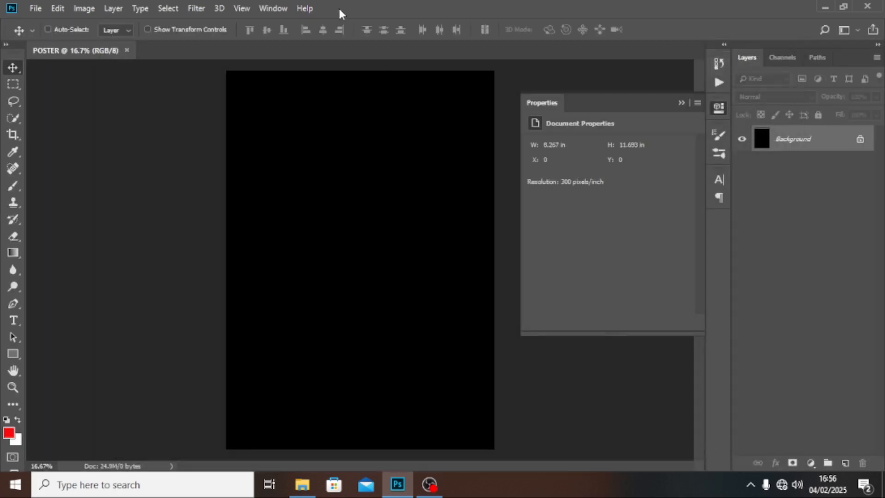
Step: Apply a View > New Guide Layout of 8 columns and 3 rows, then collapse the Properties panel
click(272, 8)
mouse_move(241, 7)
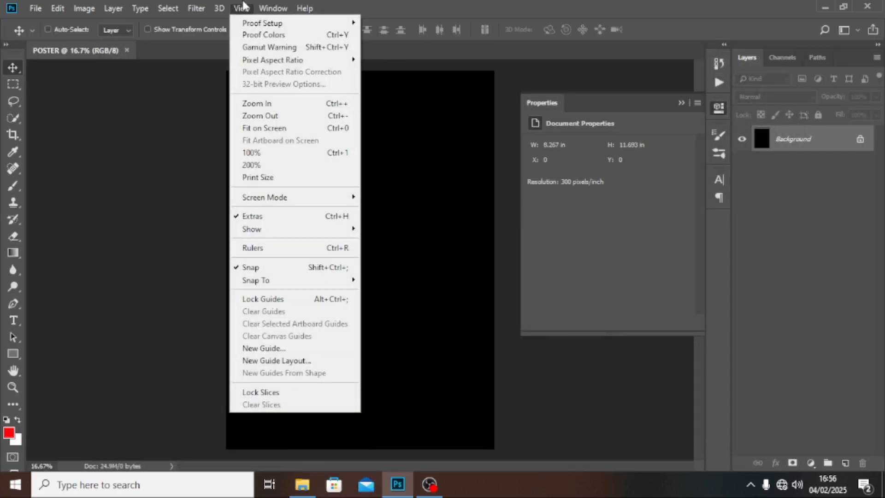
click(277, 360)
double_click(380, 152)
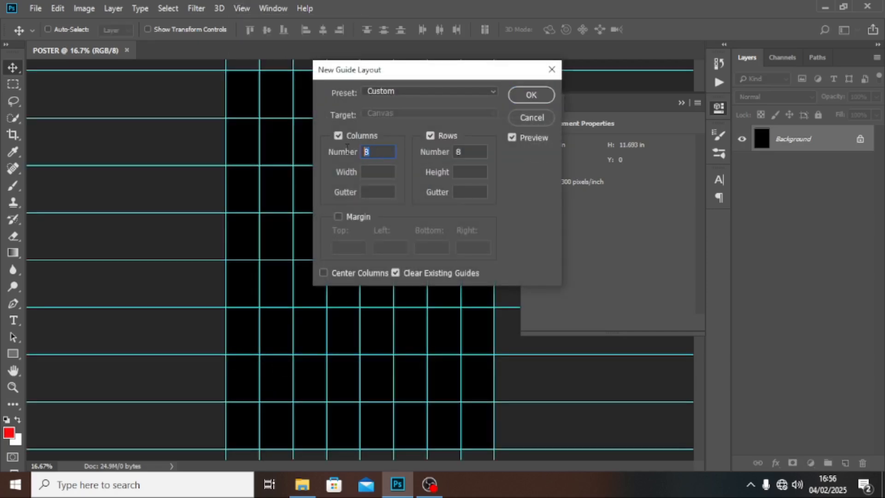
double_click(470, 152)
text(3)
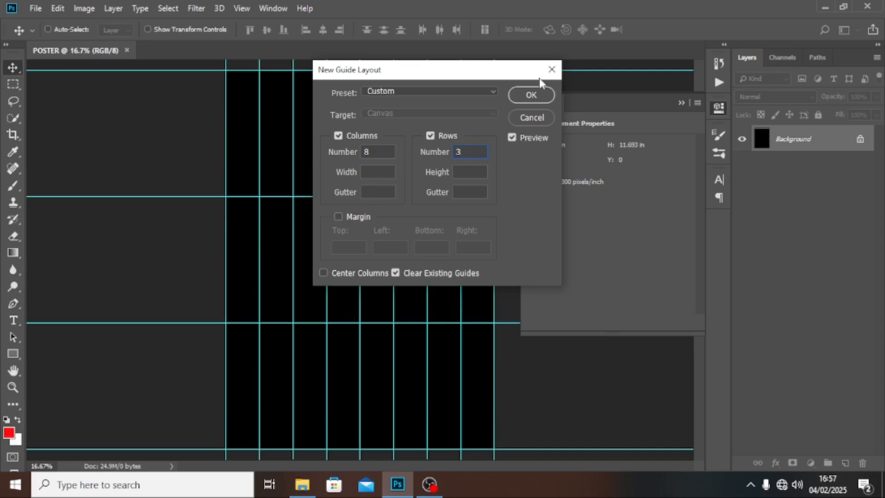
click(522, 93)
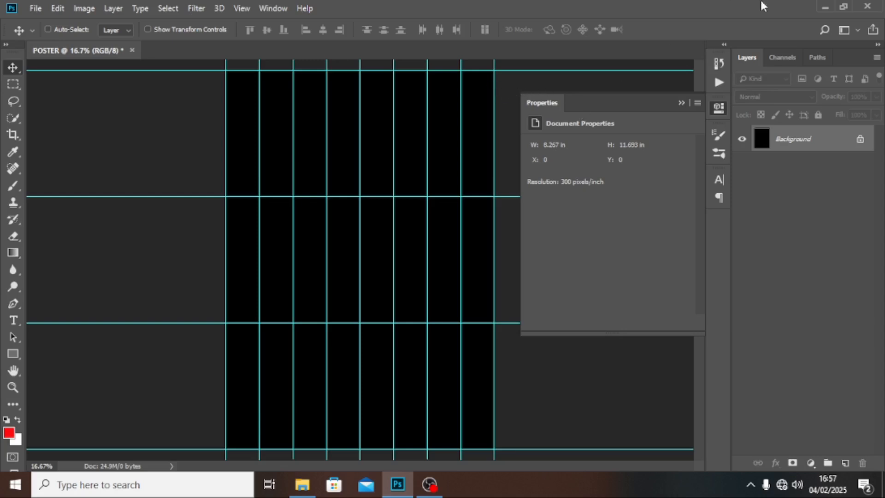
click(678, 104)
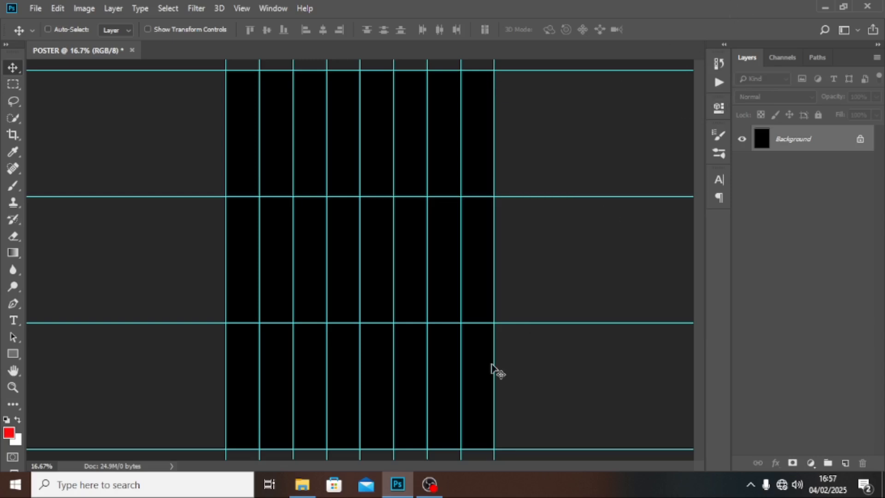
Step: Drag the RED copy image from the poster images folder onto the canvas
click(303, 485)
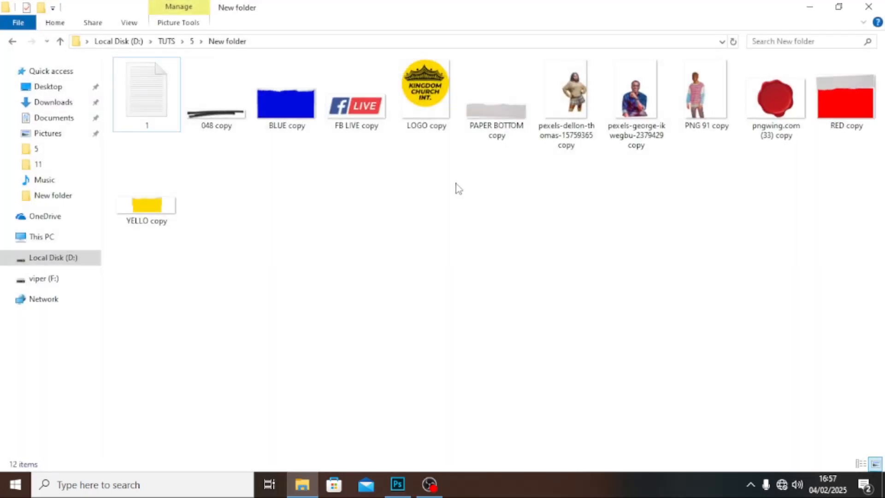
click(847, 104)
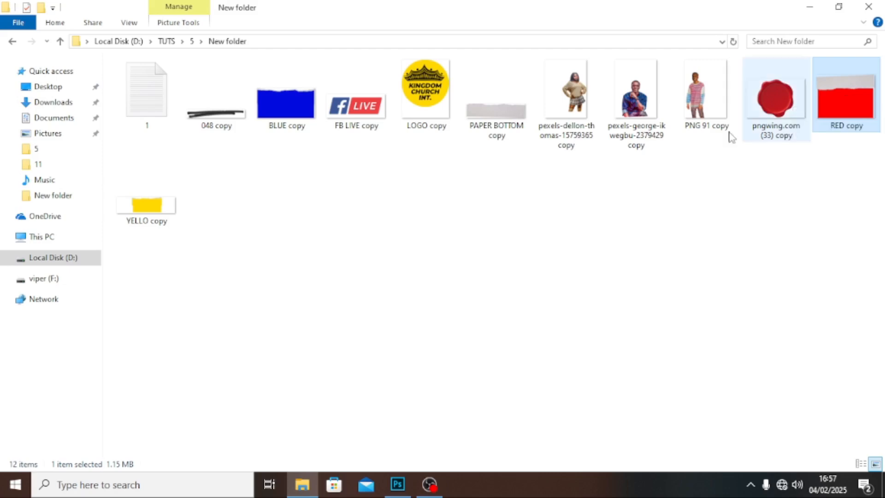
drag(854, 96, 374, 370)
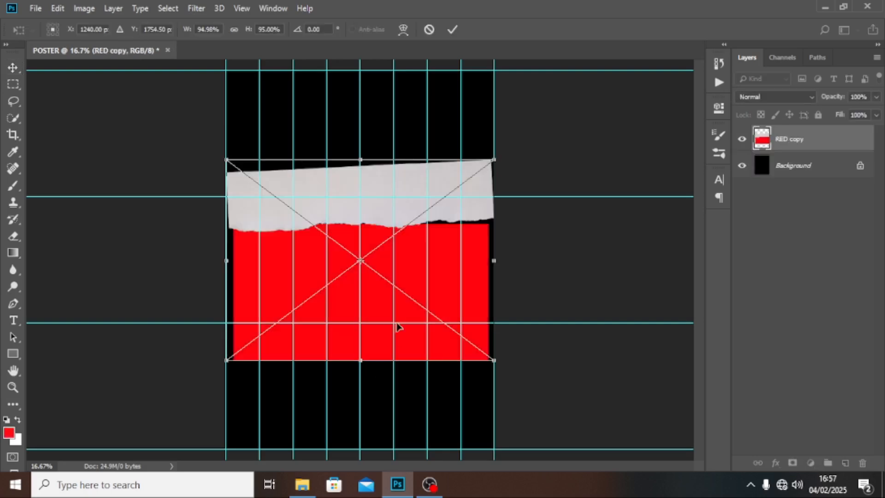
Step: Move and scale RED copy to span the top of the poster, hide guides, and commit
drag(369, 337, 377, 197)
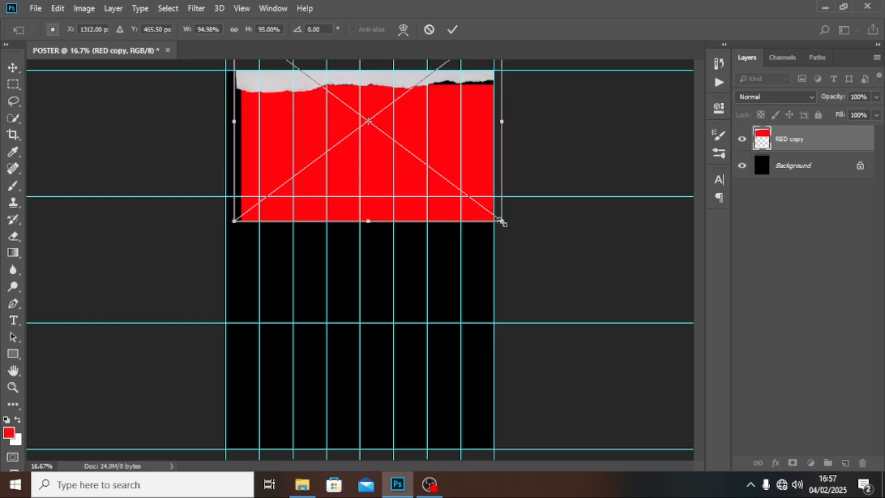
drag(502, 222, 545, 245)
key(alt+space)
key(Escape)
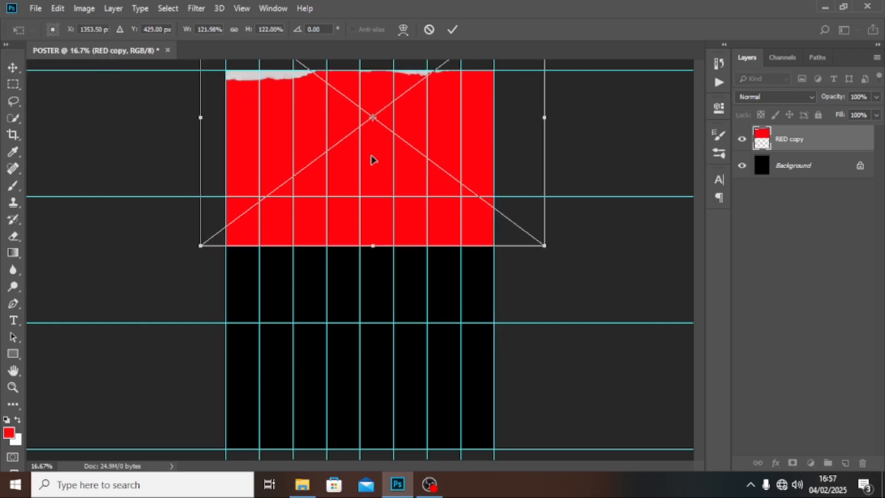
drag(200, 246, 221, 233)
drag(545, 233, 498, 204)
key(ctrl+h)
key(Return)
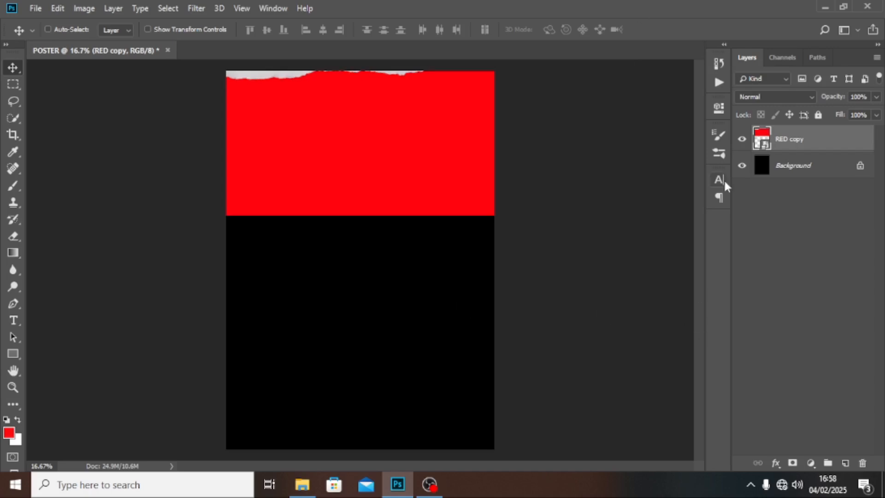
Step: Drop YELLO copy onto the poster and stretch it to the full width below the red band
click(302, 484)
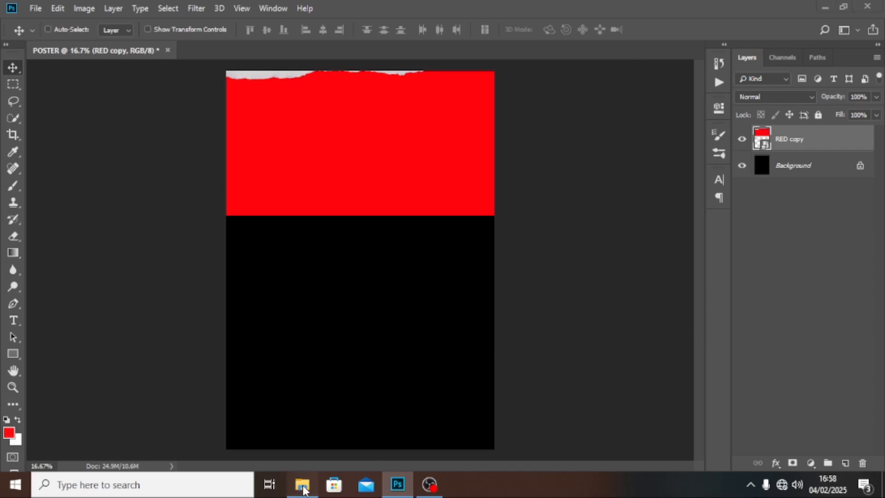
drag(148, 203, 407, 378)
drag(494, 297, 675, 368)
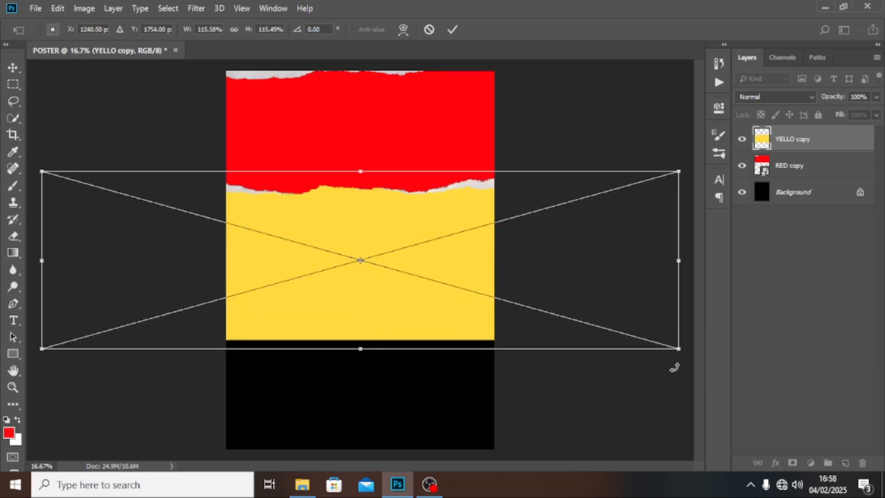
key(Return)
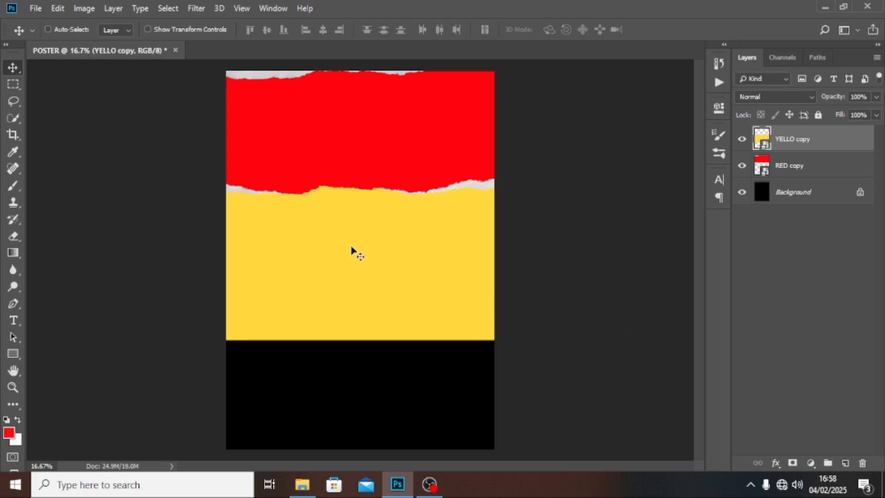
click(791, 169)
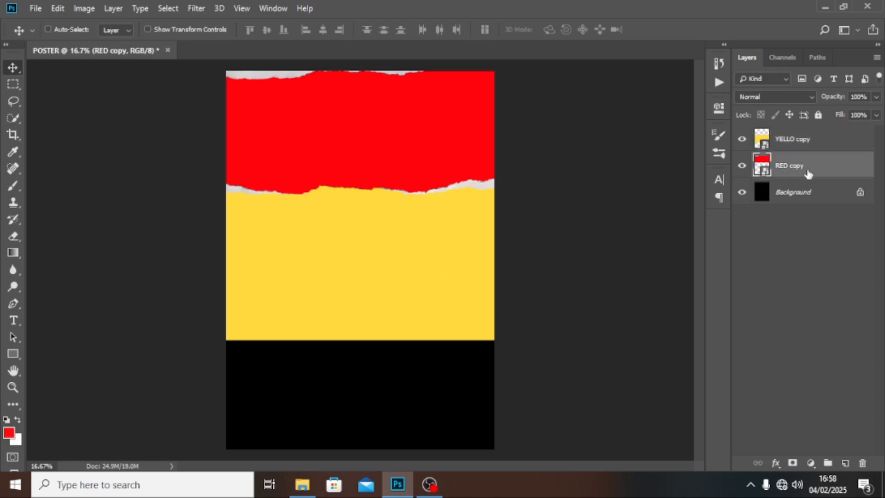
click(811, 463)
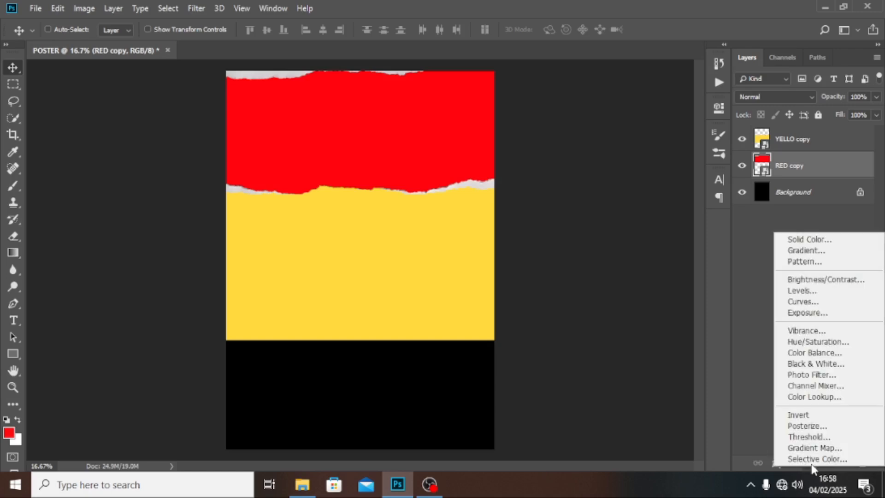
click(811, 343)
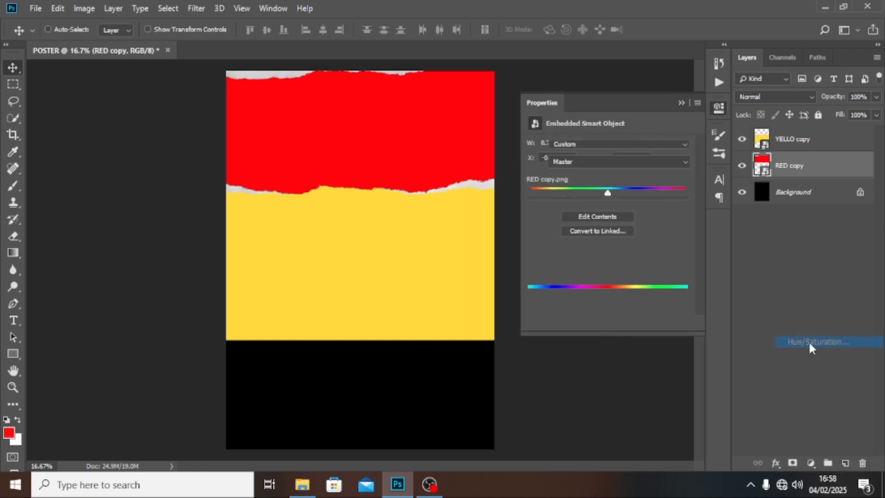
click(607, 323)
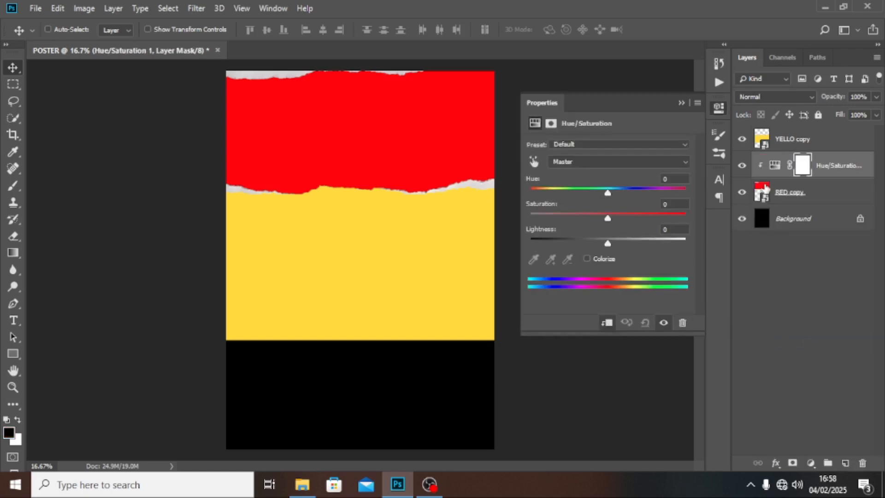
mouse_move(608, 197)
mouse_down()
mouse_move(683, 191)
mouse_move(542, 190)
mouse_move(623, 193)
mouse_up()
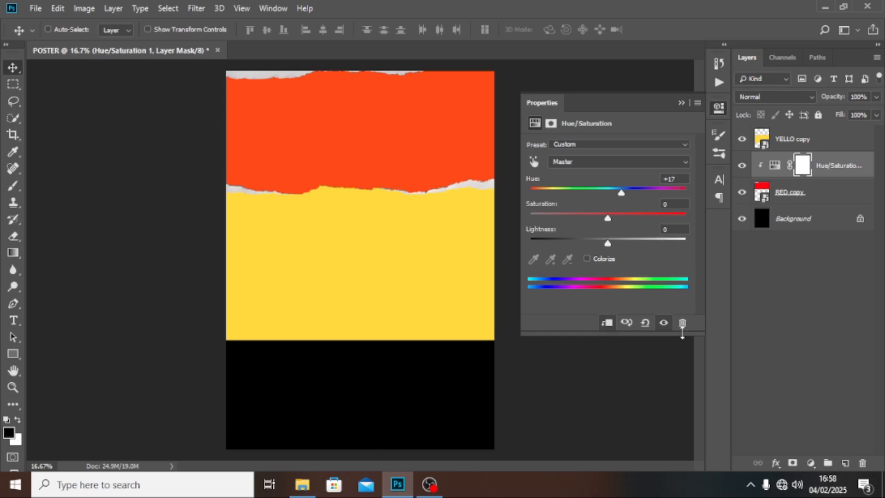
click(681, 103)
click(775, 166)
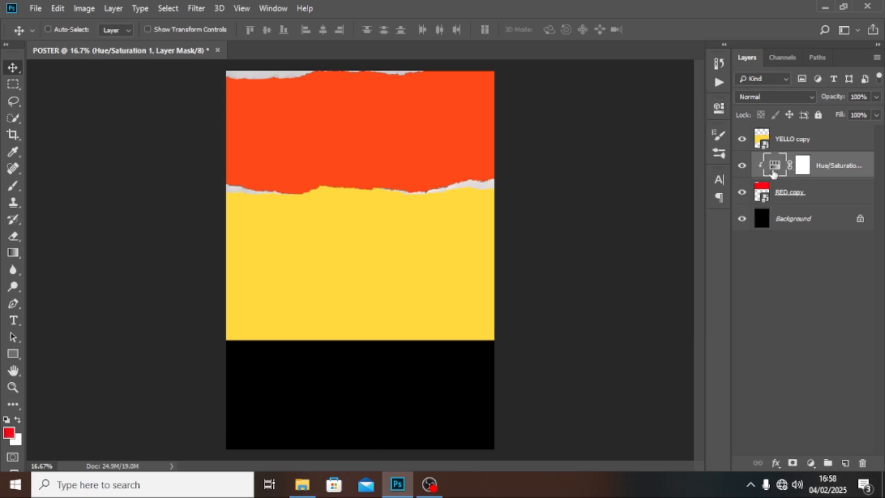
click(864, 464)
click(385, 188)
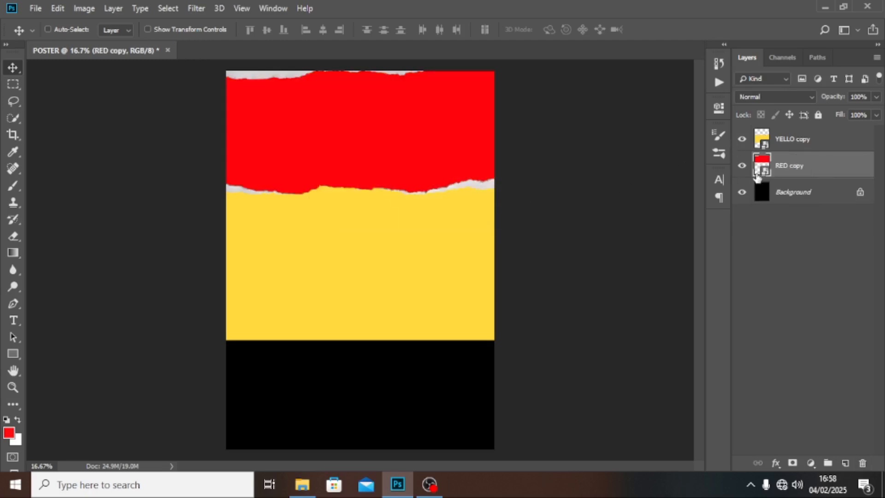
Step: Place BLUE copy at the bottom of the poster, scaled up to span it
click(302, 484)
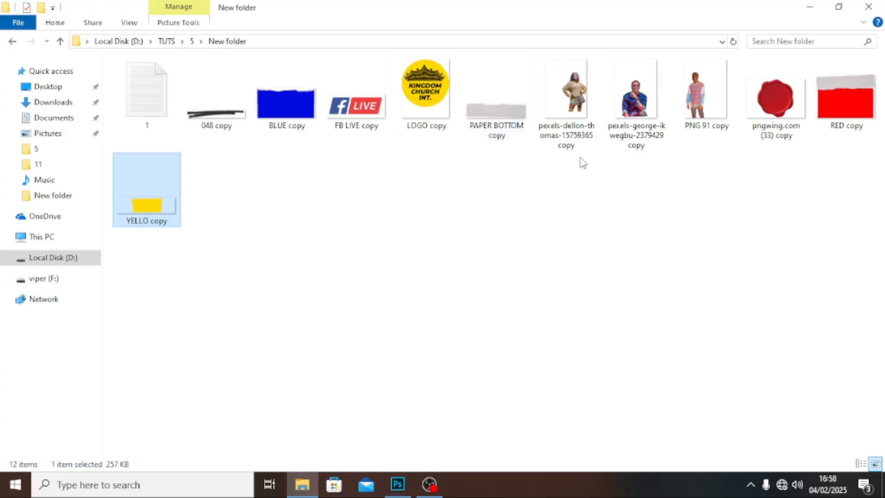
click(289, 107)
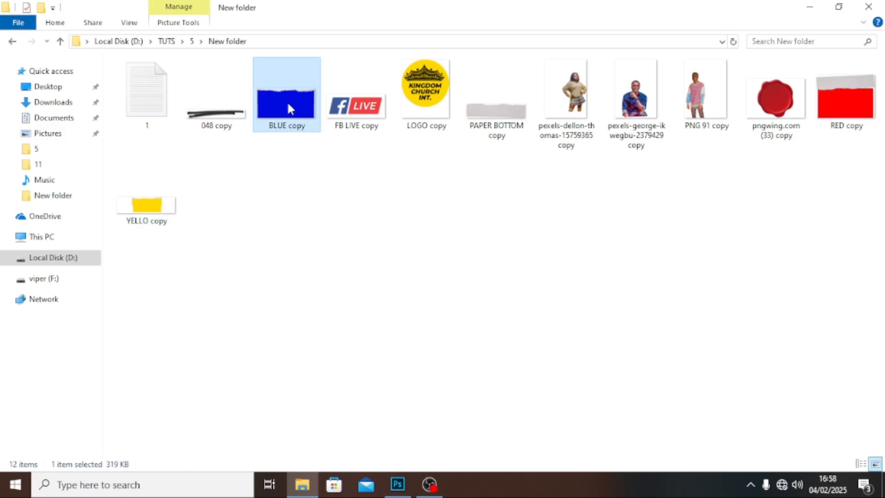
drag(291, 108, 381, 362)
drag(464, 262, 472, 382)
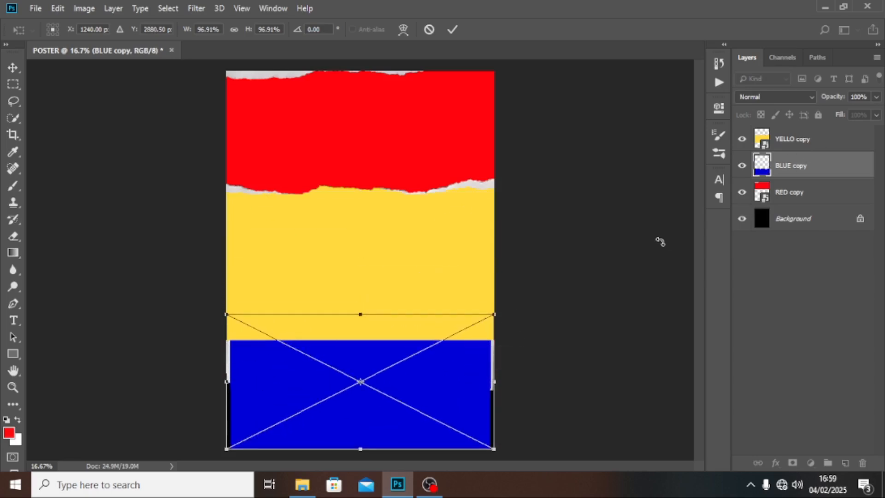
drag(493, 315, 502, 306)
key(Return)
Step: Move the BLUE copy layer above YELLO copy in the layer stack
drag(782, 166, 782, 133)
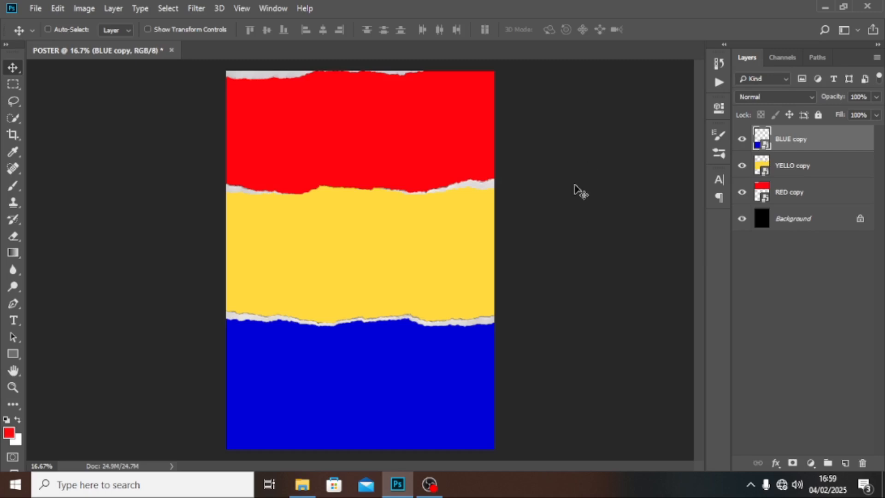
click(798, 174)
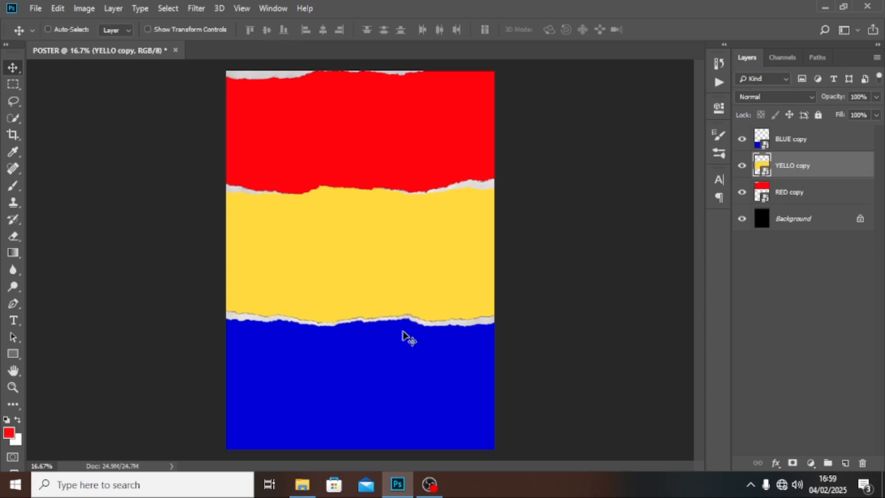
click(302, 485)
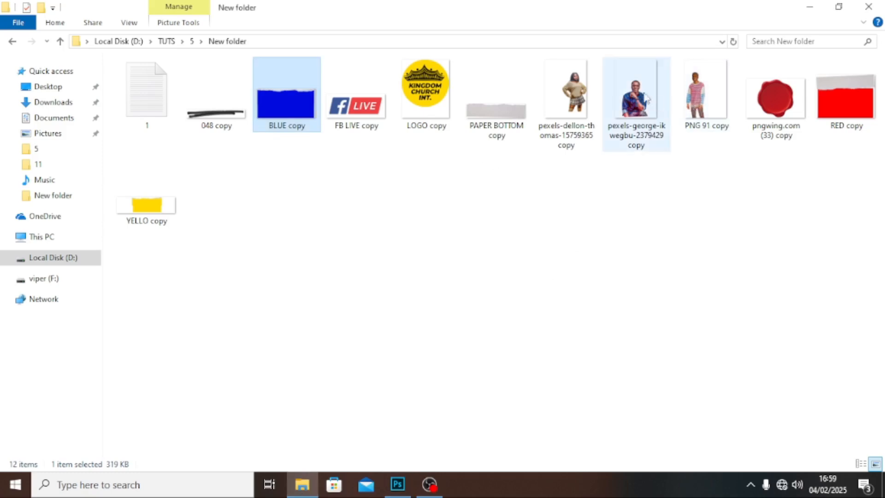
Step: Place the PNG 91 copy man in stripes and the woman's photo onto the poster
click(699, 94)
drag(699, 95, 341, 331)
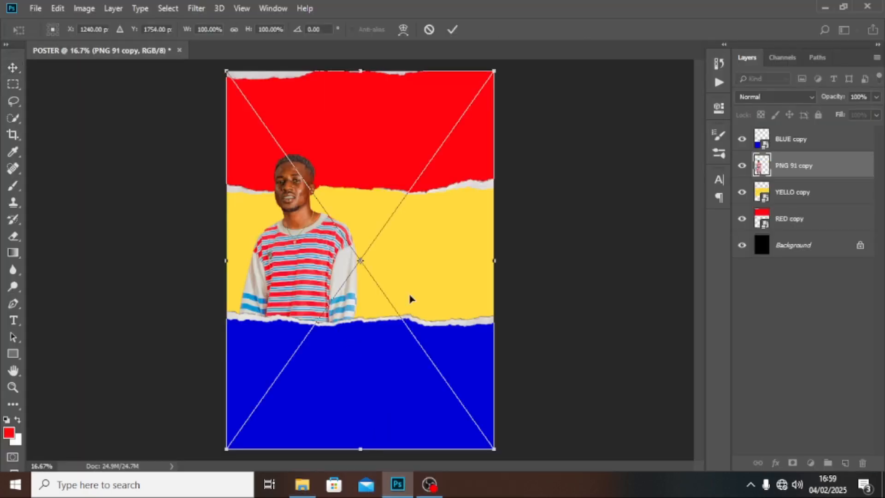
key(Return)
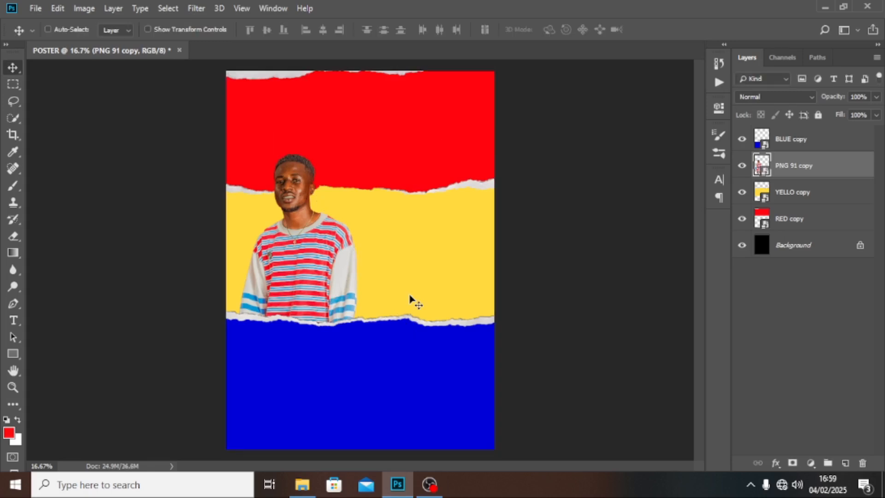
click(302, 485)
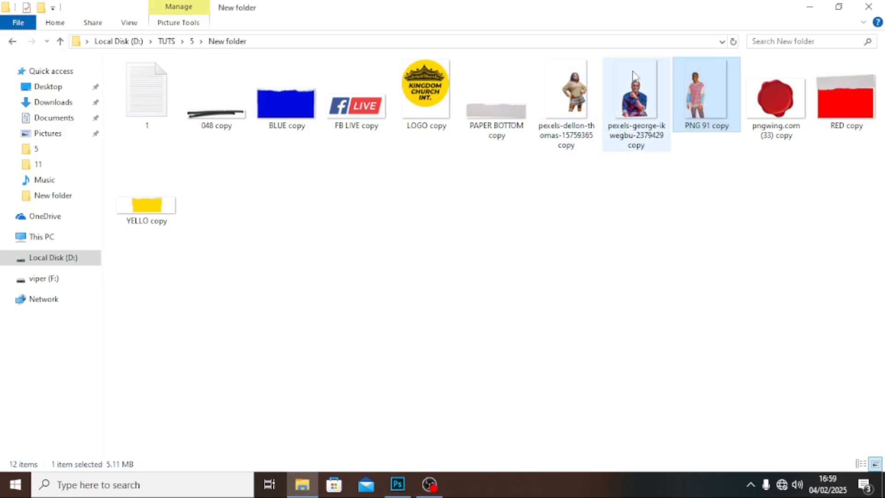
drag(577, 90, 357, 299)
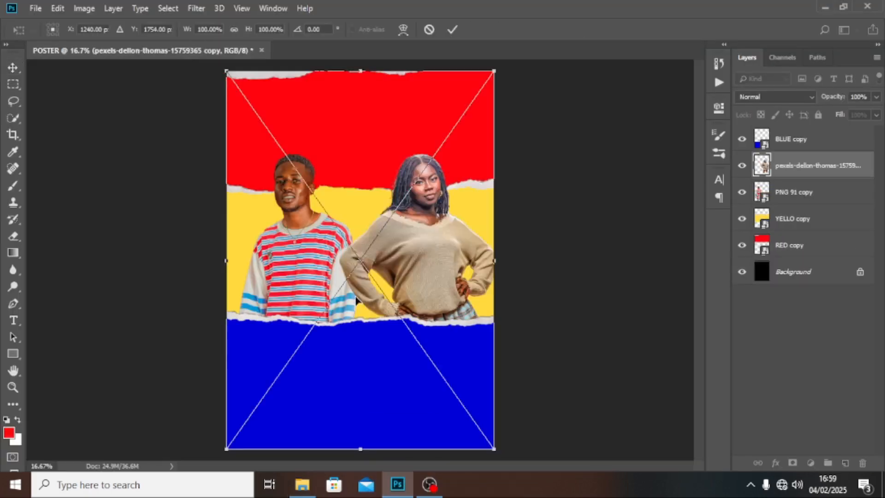
key(Return)
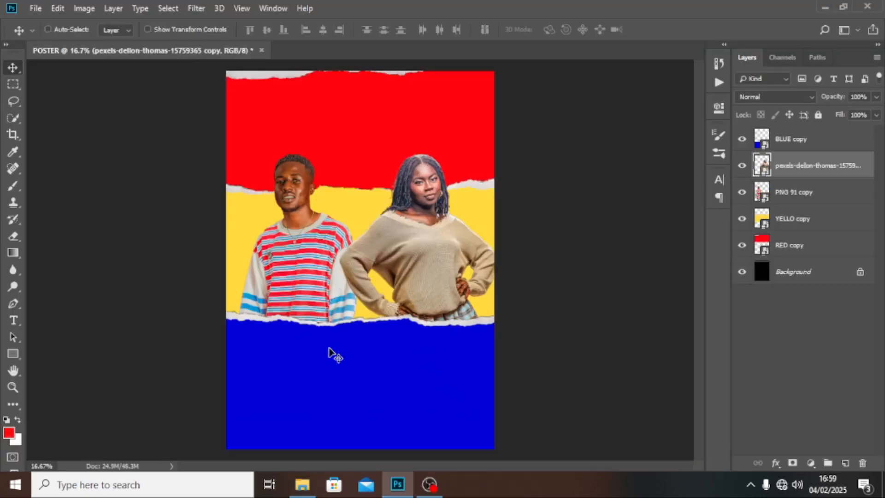
Step: Place the man in glasses and stack his layer above the blue band
click(311, 488)
drag(623, 127, 383, 345)
key(Return)
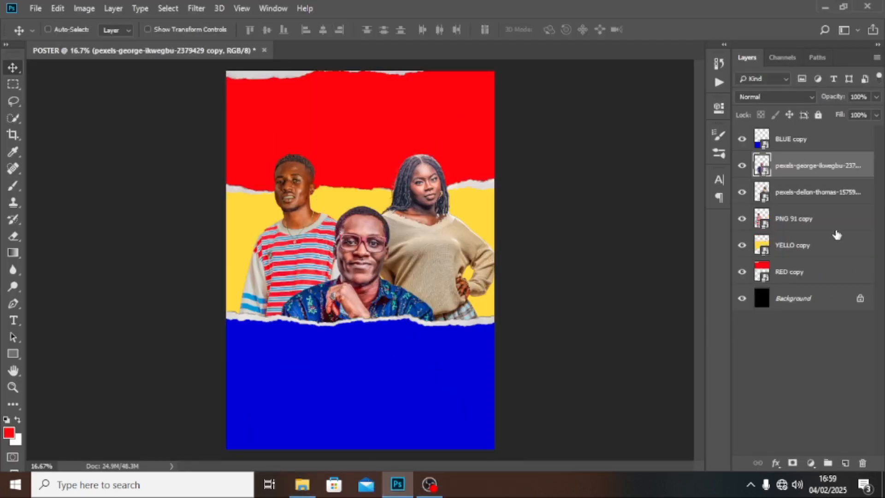
drag(797, 172, 803, 134)
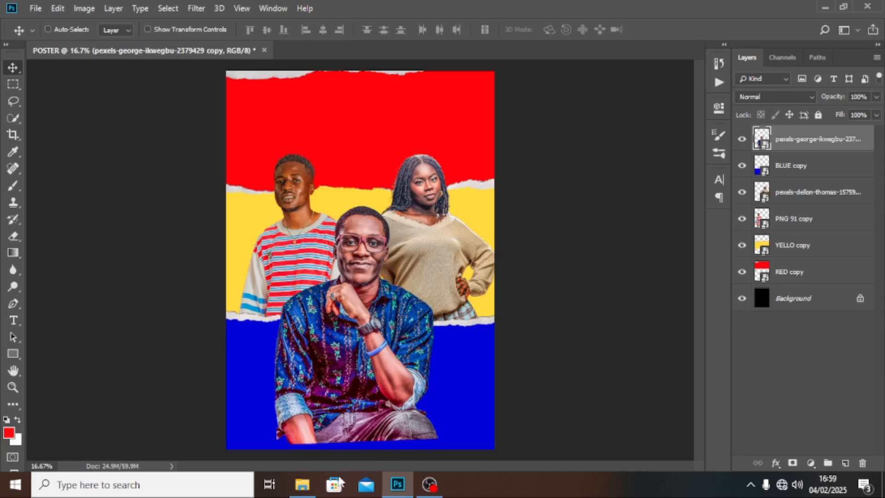
Step: Drop PAPER BOTTOM copy onto the poster and move it to the bottom edge
click(302, 484)
drag(506, 111, 311, 485)
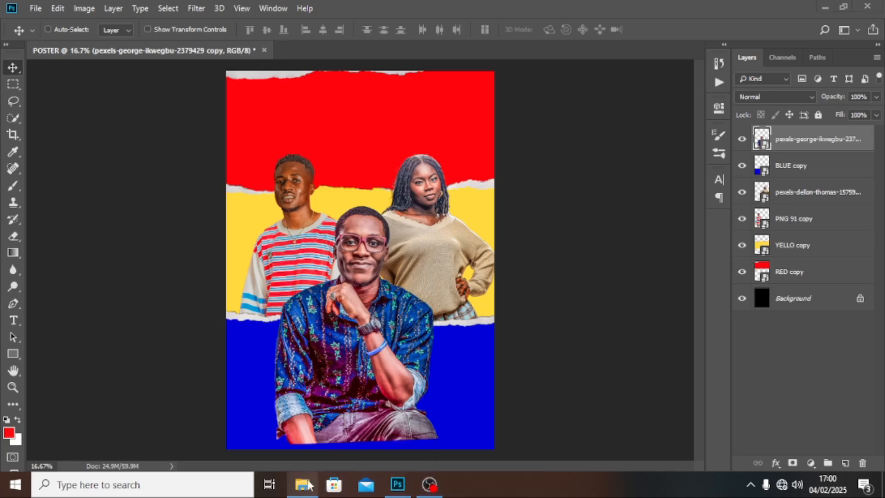
click(311, 485)
drag(492, 121, 361, 392)
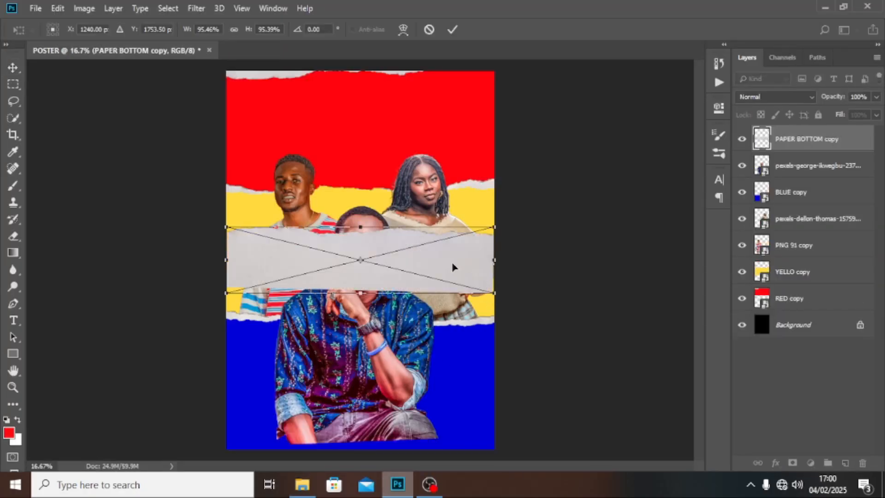
drag(453, 266, 463, 460)
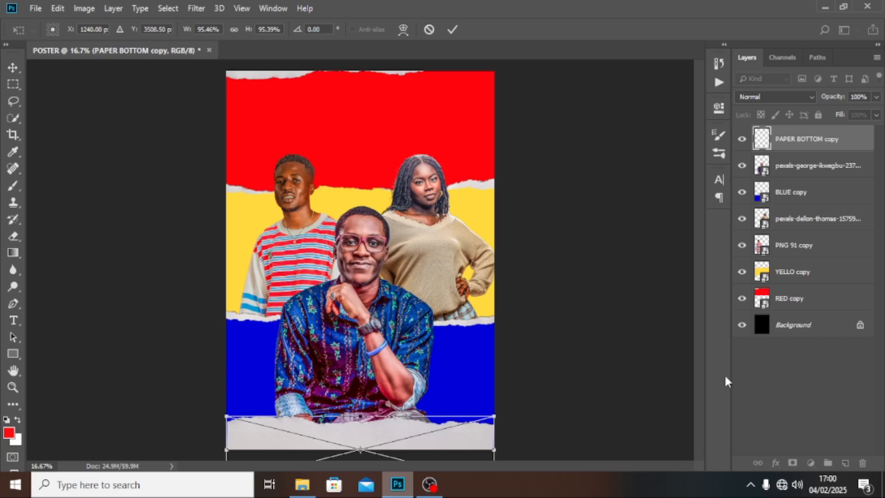
key(Return)
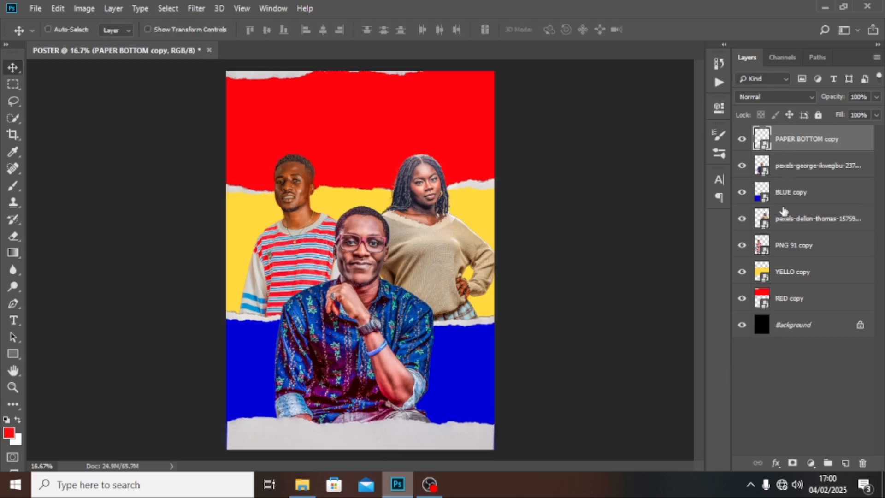
Step: Group all layers from RED copy to PAPER BOTTOM copy into a group named BG
shift+click(797, 306)
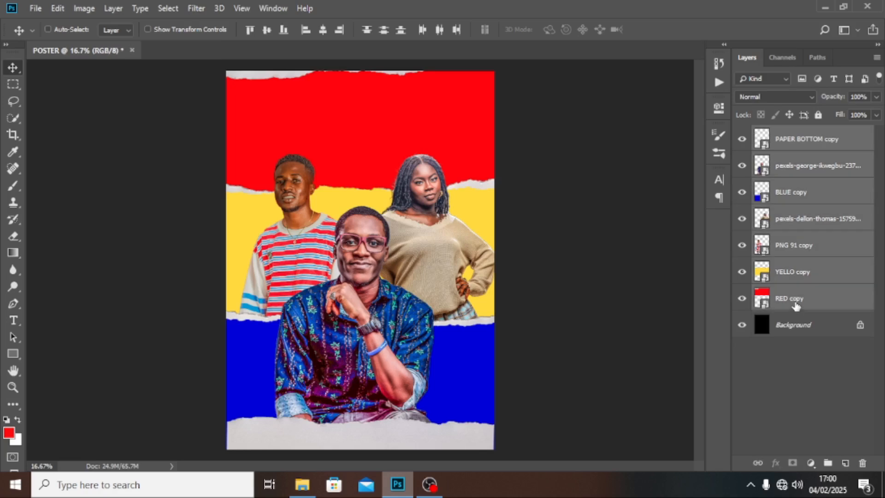
key(ctrl+g)
double_click(789, 134)
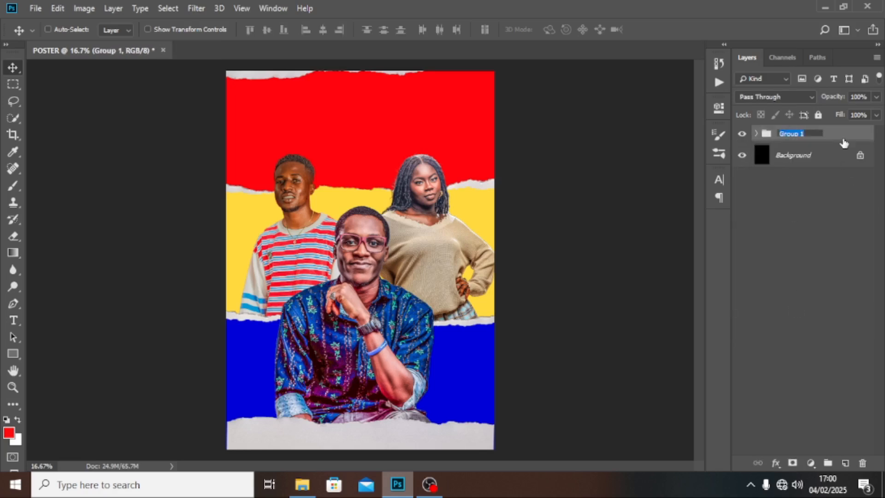
text(BG)
key(Return)
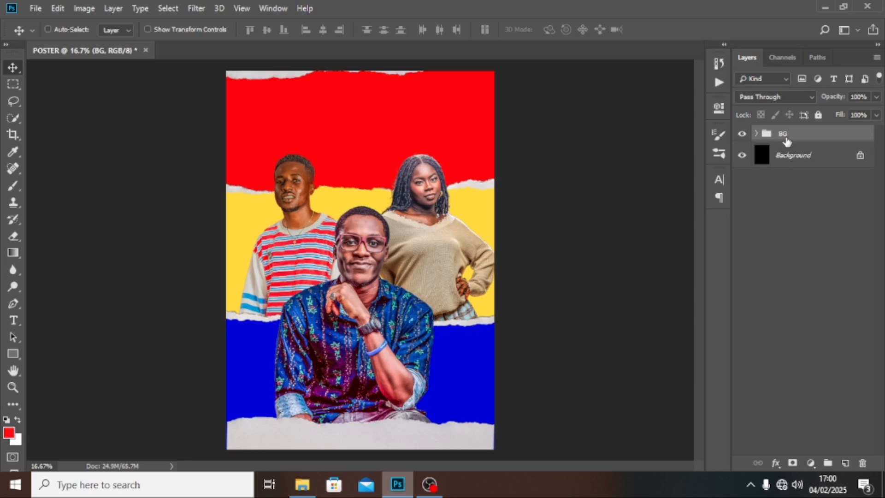
Step: Start a text layer on the red band and copy the word 'encounter' from the notes file
key(t)
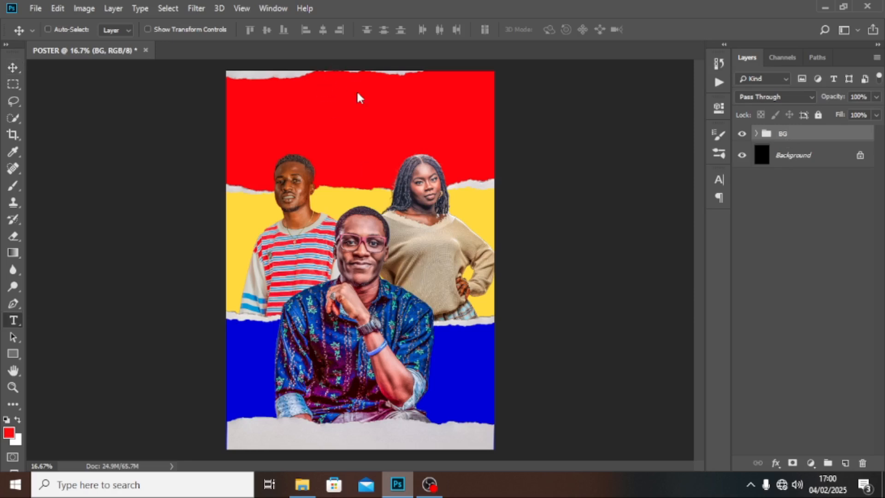
click(364, 103)
key(alt+Tab)
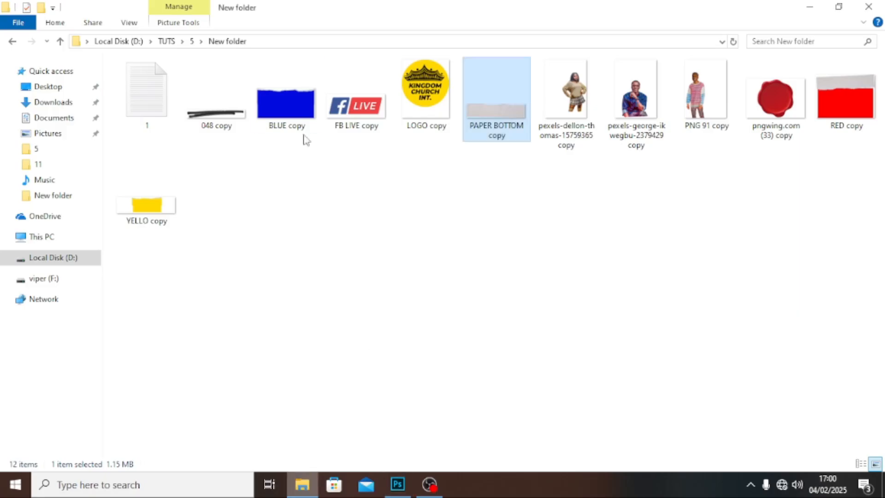
double_click(141, 90)
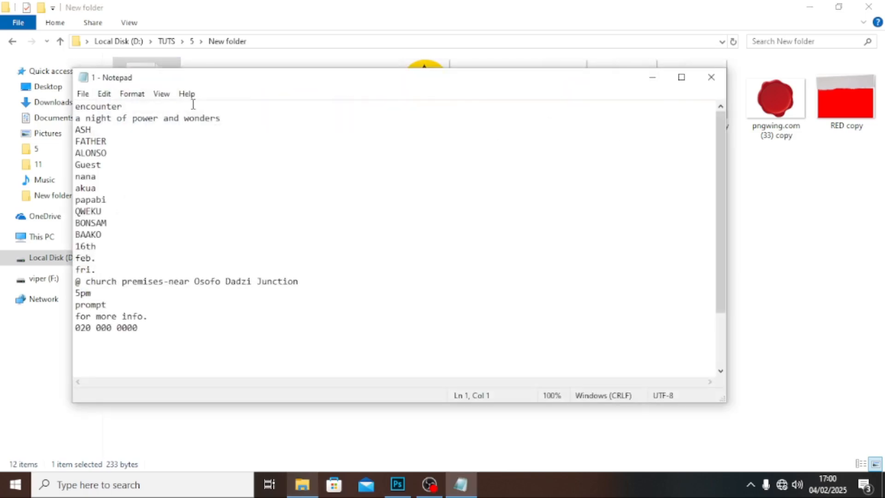
drag(124, 107, 60, 105)
key(ctrl+c)
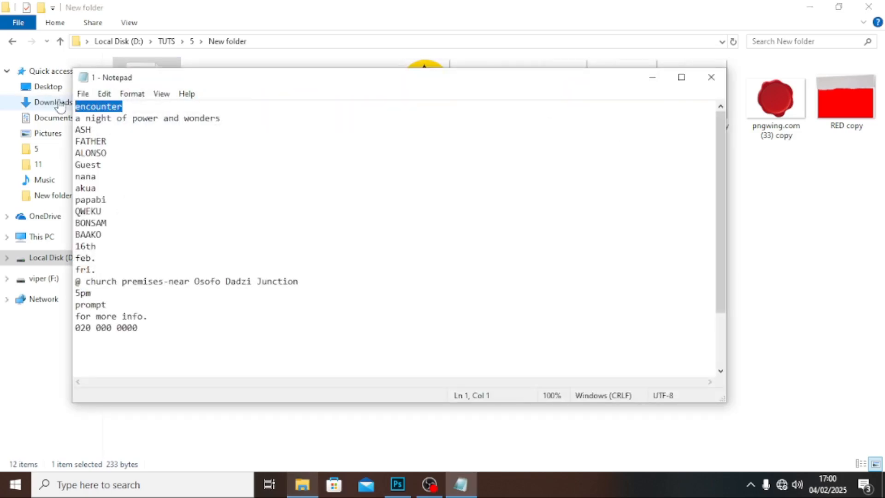
click(368, 4)
click(398, 484)
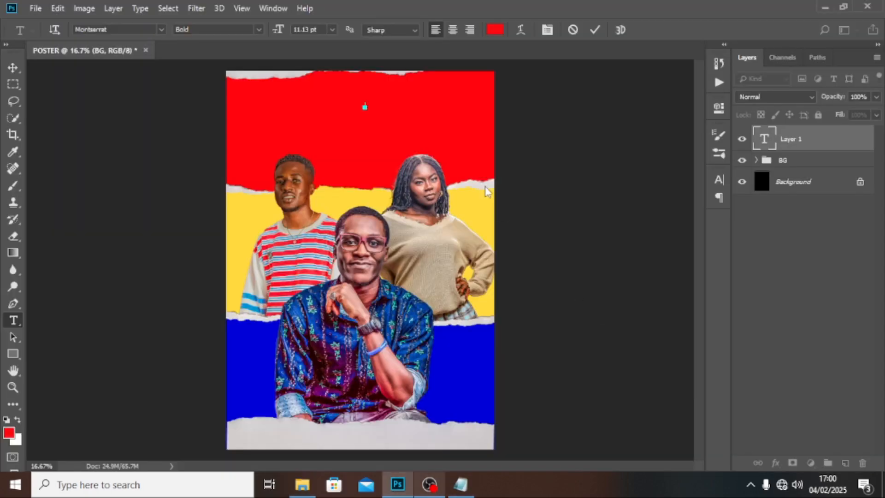
Step: Paste 'encounter' into the text layer and colour it white
key(ctrl+v)
click(792, 145)
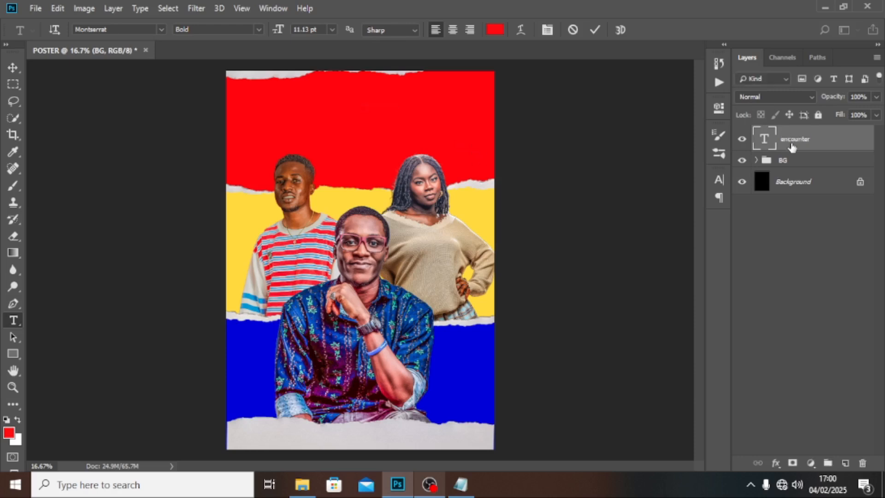
click(720, 180)
click(677, 256)
mouse_move(530, 208)
mouse_down()
mouse_move(502, 166)
mouse_move(449, 161)
mouse_up()
click(747, 157)
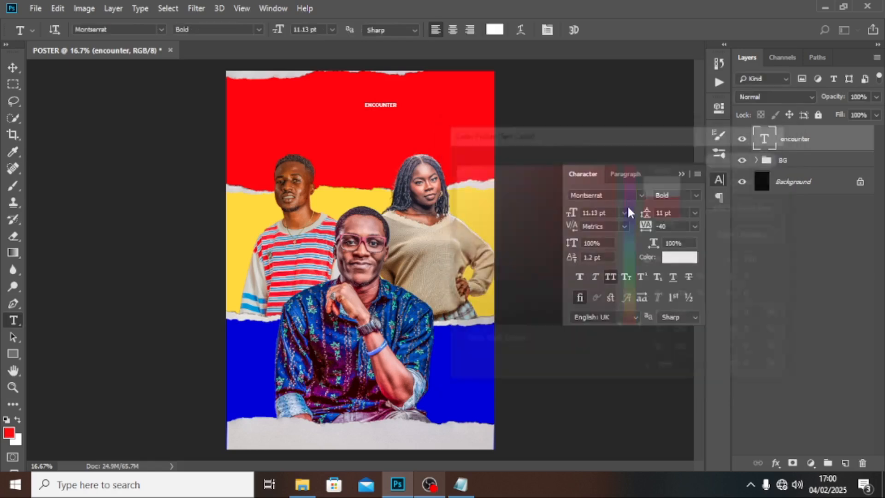
Step: Set the title font to Chillvornia Stamp at 200 pt
click(641, 196)
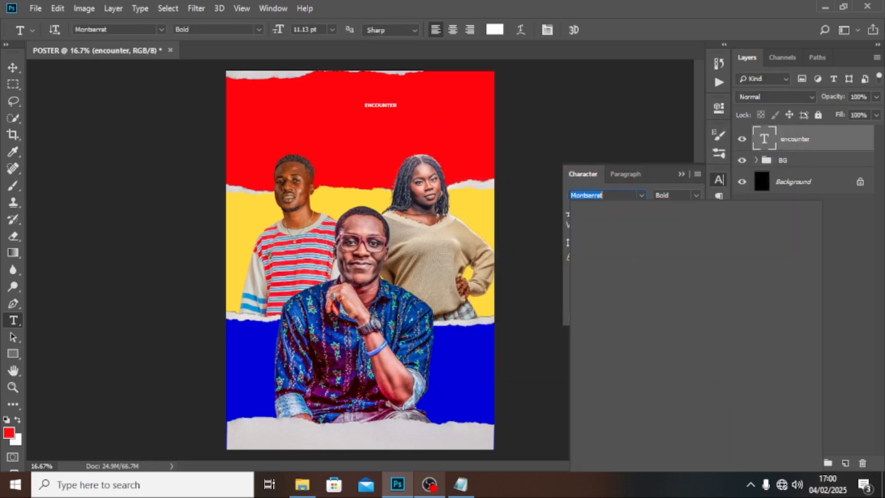
text(C)
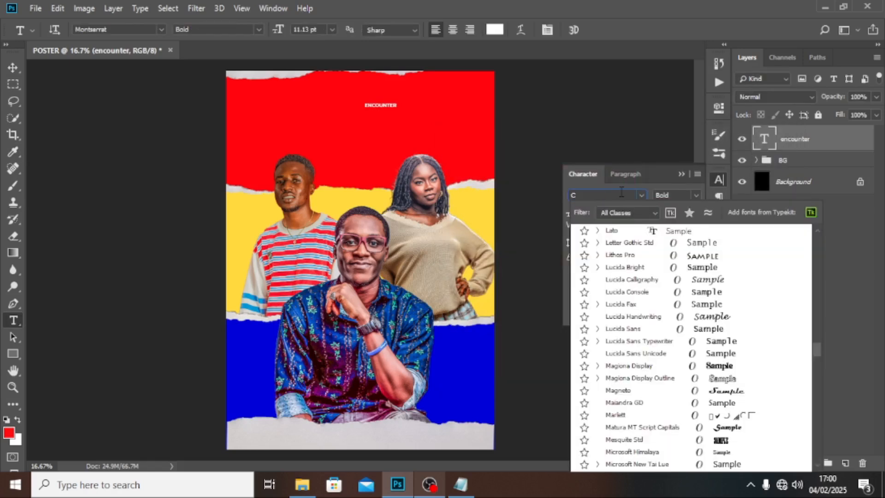
text(hillvornia Stamp)
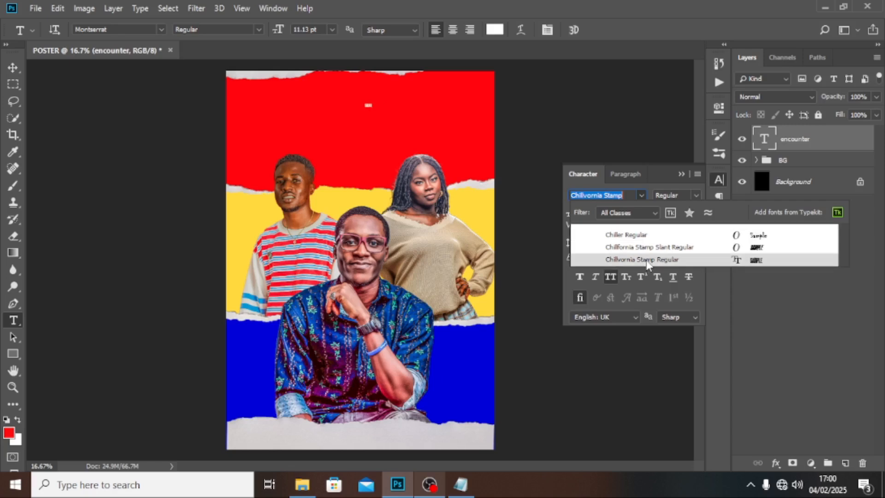
click(647, 261)
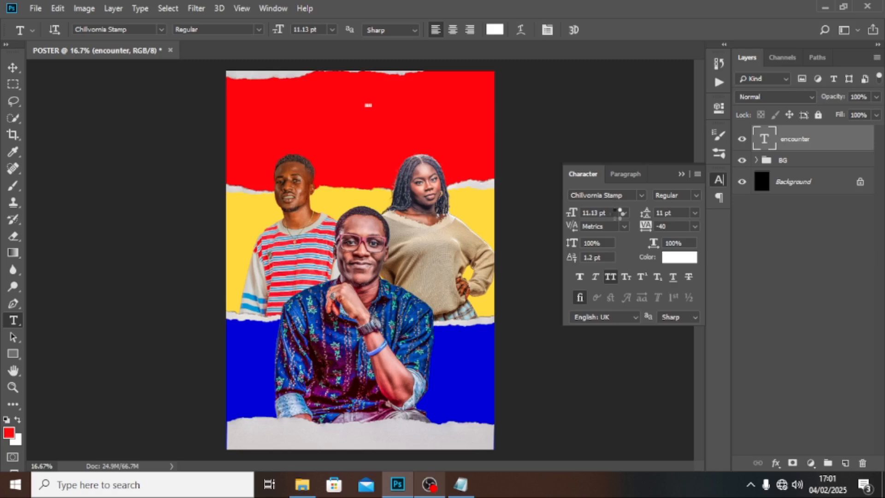
click(611, 211)
text(200)
key(Return)
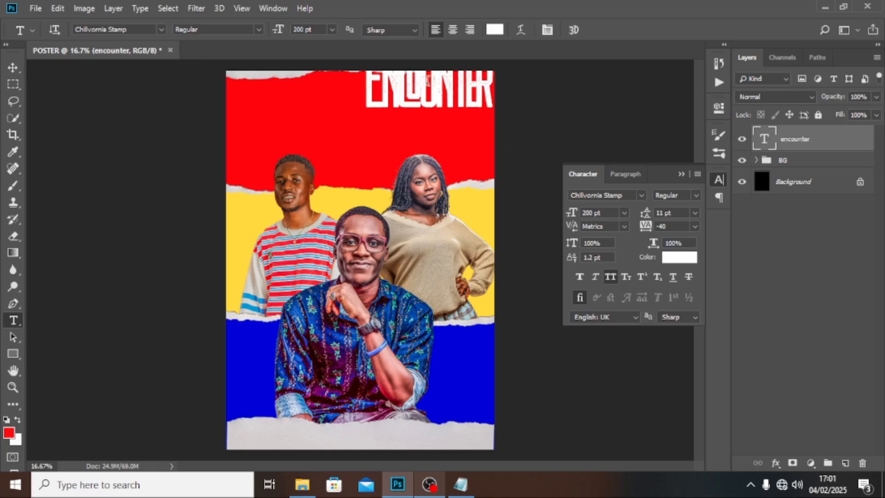
Step: Move the title down into the red band, set tracking 0, and apply Faux Italic
click(13, 68)
drag(434, 103, 390, 139)
click(681, 227)
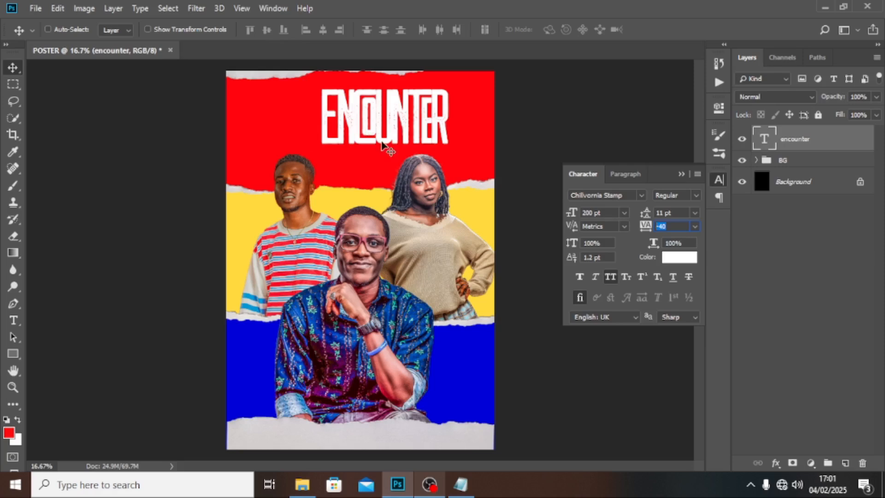
text(0)
key(Return)
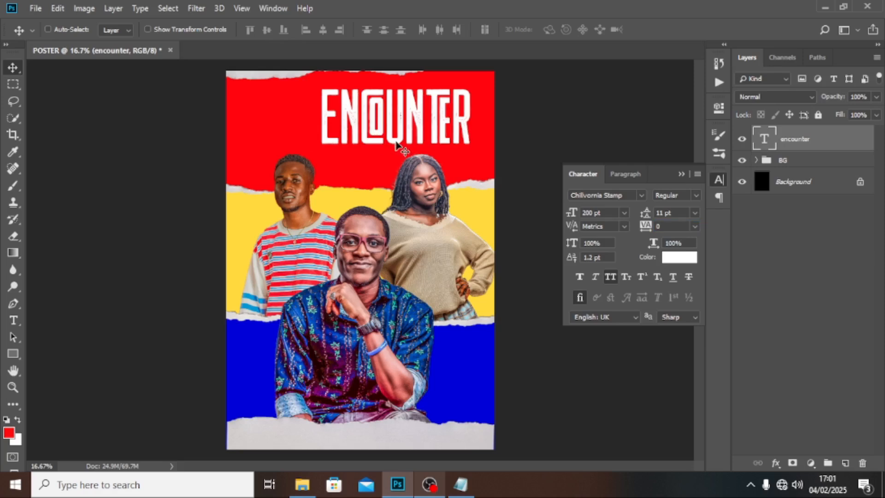
click(596, 278)
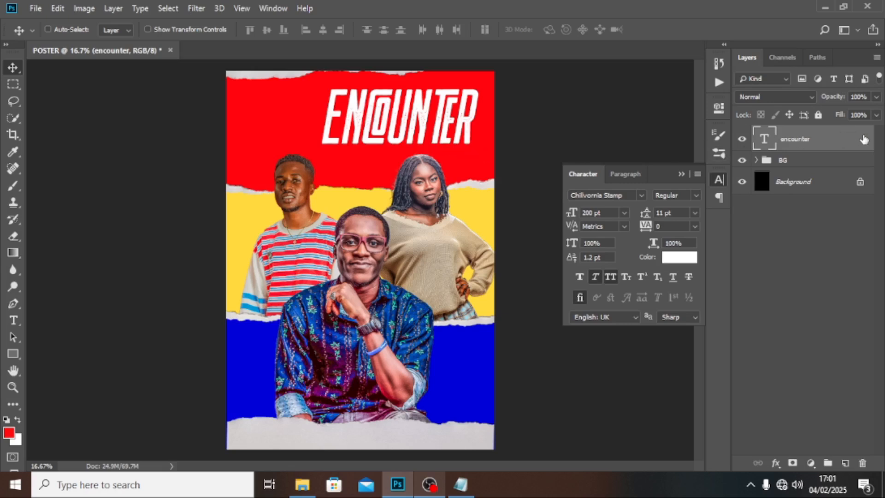
Step: Enable a Drop Shadow on the encounter layer with 79% opacity and 135° angle
double_click(864, 140)
drag(639, 118, 692, 71)
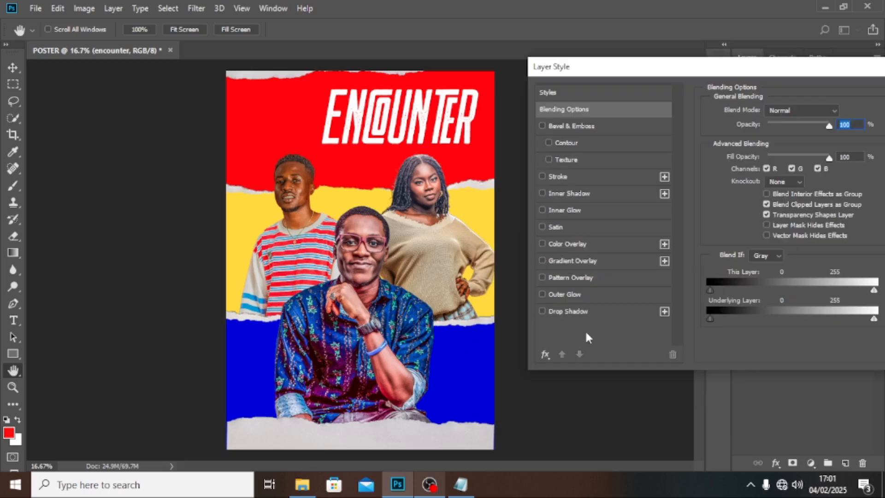
click(555, 311)
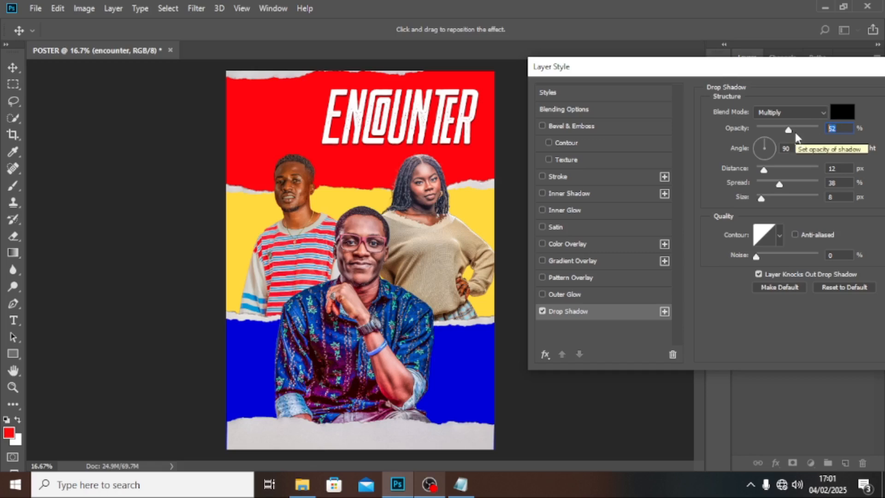
text(75)
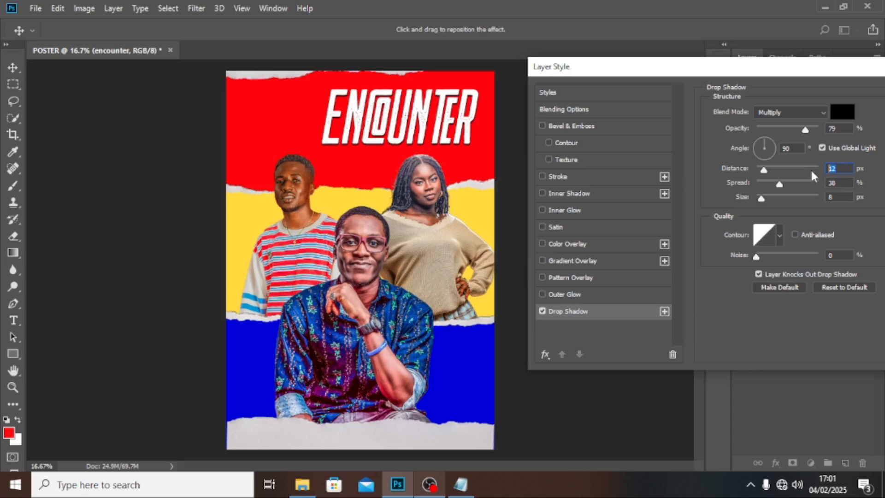
click(796, 147)
text(135)
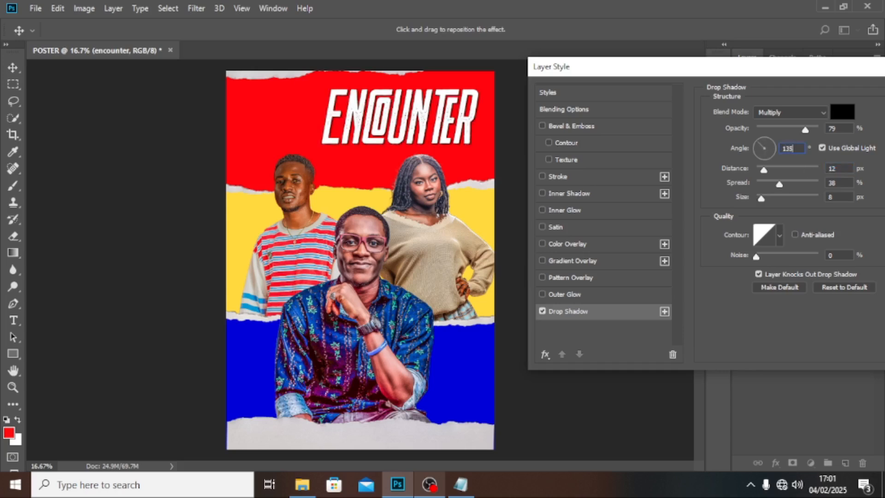
Step: Set shadow distance 36 px, spread 0, size 0, choose a contour, and apply
click(841, 169)
text(38)
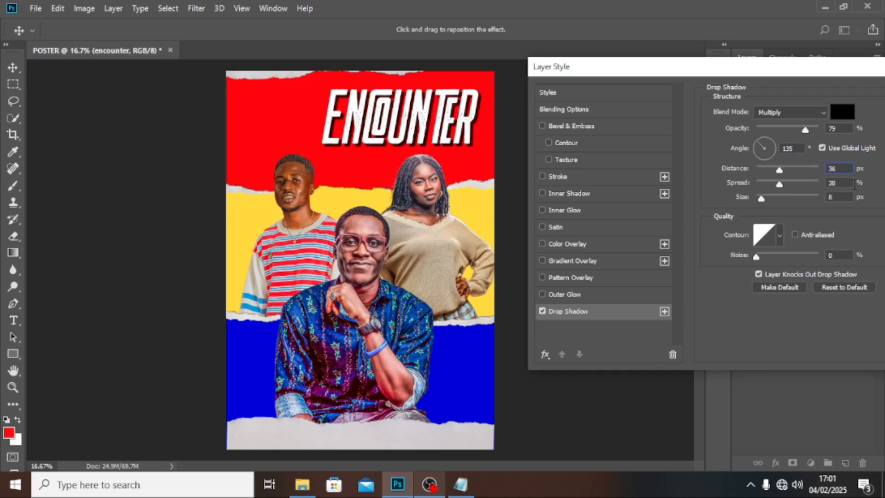
key(BackSpace)
key(BackSpace)
text(0)
click(840, 197)
text(0)
click(781, 236)
click(701, 287)
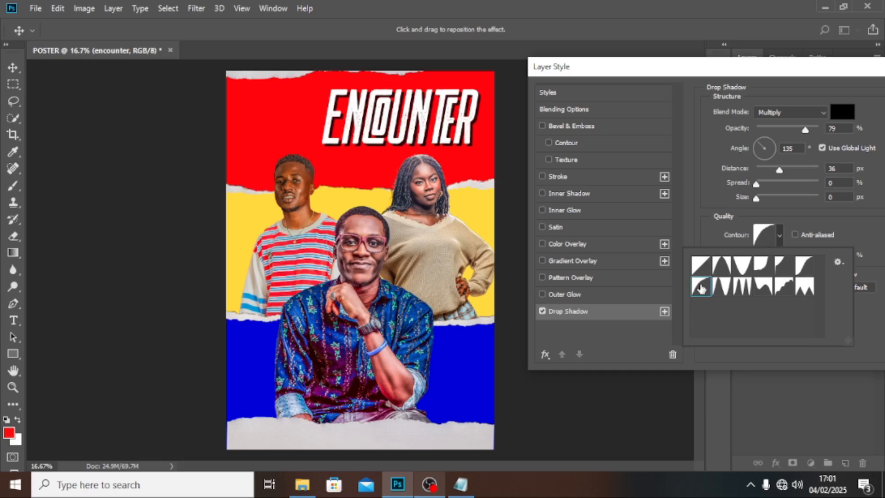
drag(789, 72, 643, 85)
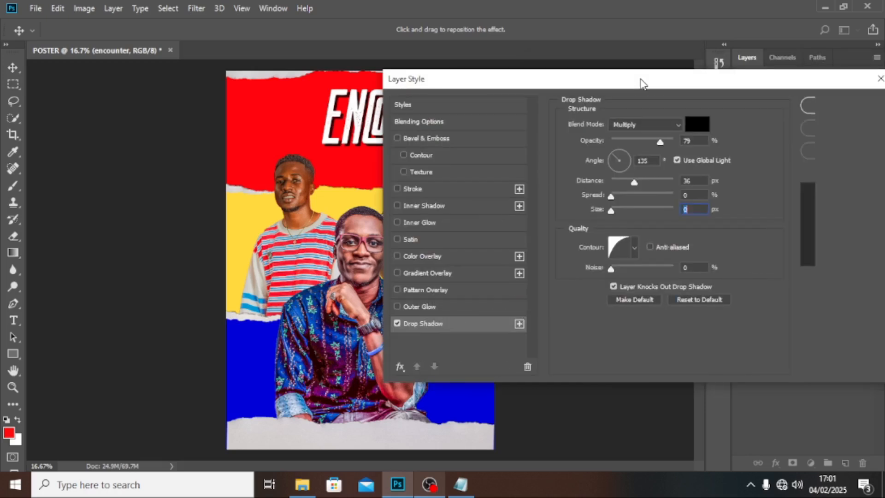
key(Return)
click(871, 139)
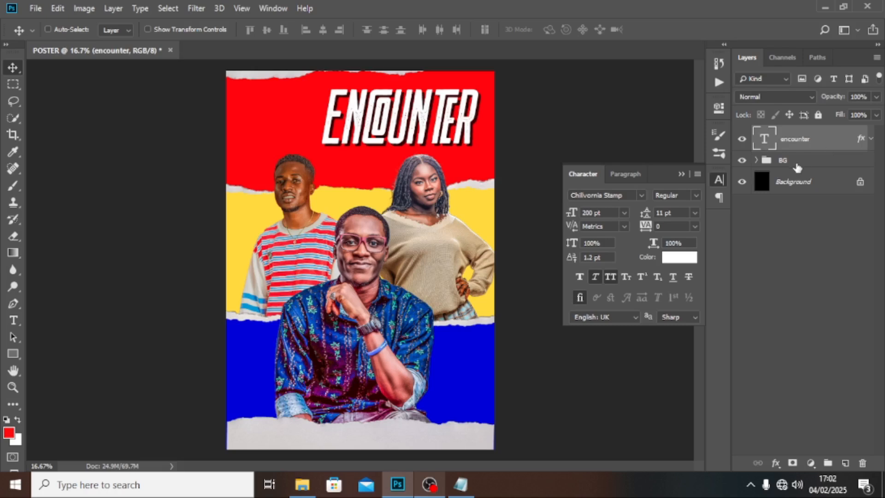
Step: Paste the tagline A NIGHT OF POWER AND WONDERS from the notes into a new text layer
key(t)
click(336, 173)
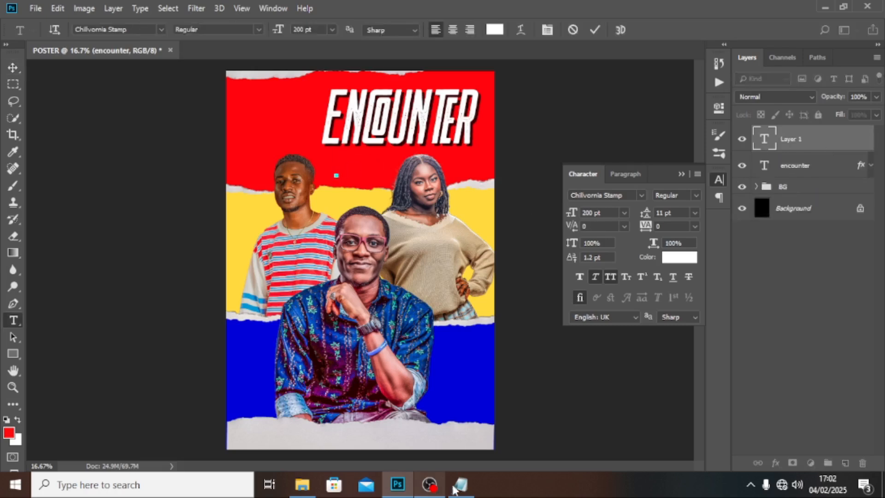
click(460, 484)
drag(226, 119, 74, 121)
key(ctrl+c)
click(421, 4)
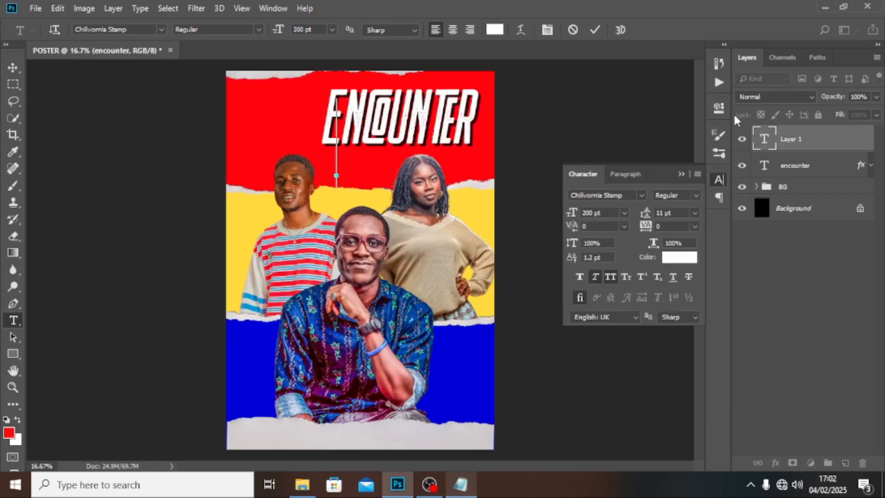
key(ctrl+v)
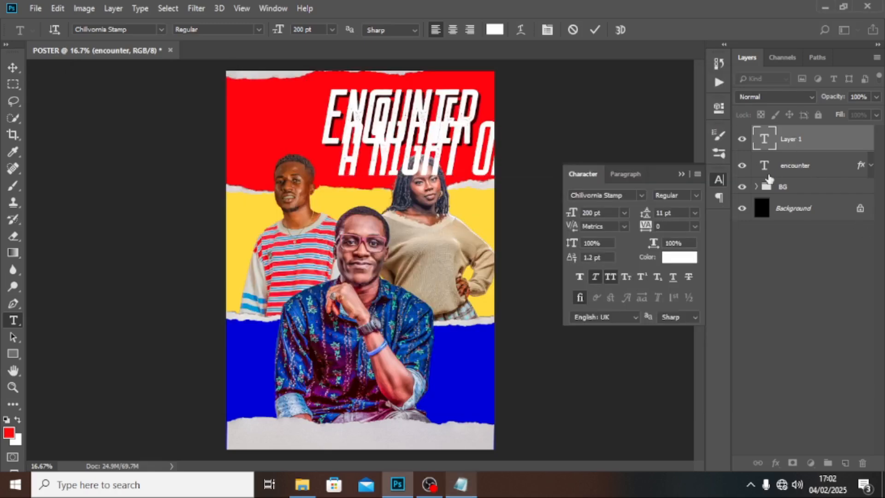
key(ctrl+Return)
Step: Set the tagline to Montserrat Regular 18 pt and place it just under the ENCOUNTER title
click(618, 195)
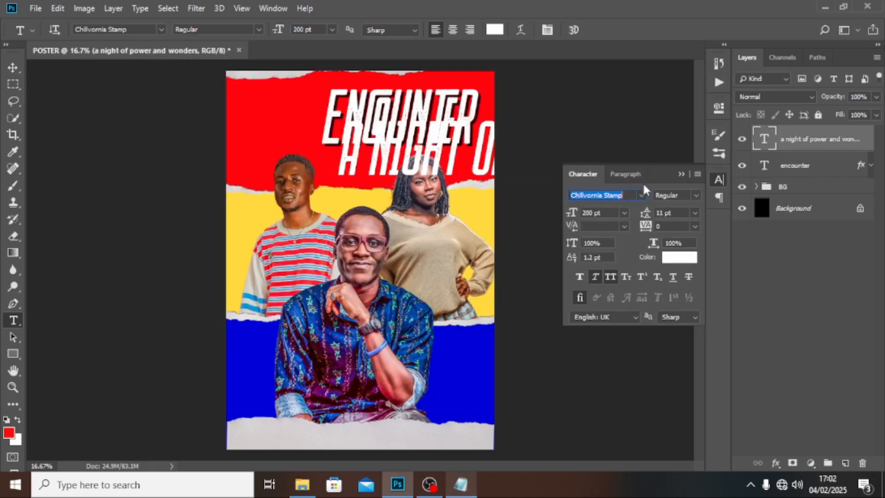
text(M)
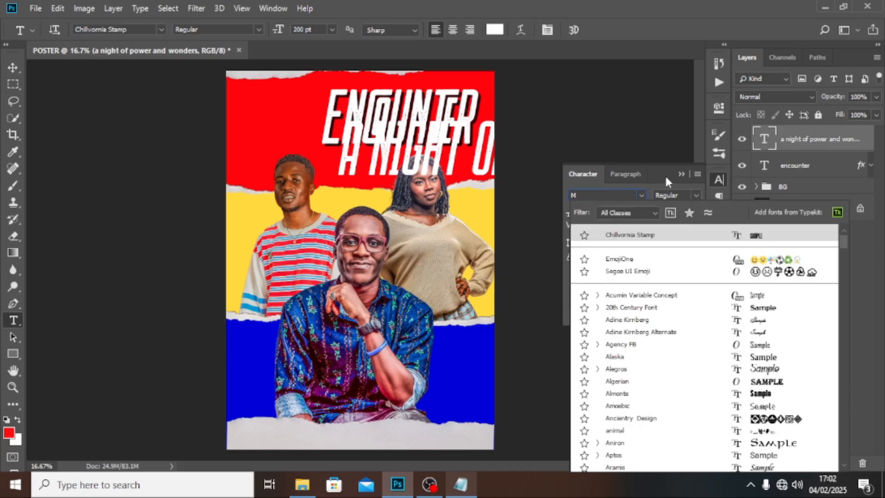
text(ONT)
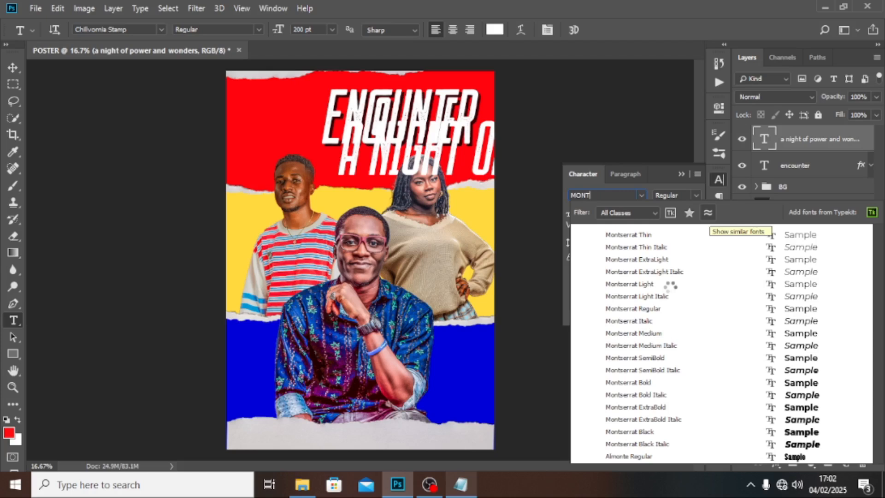
click(645, 313)
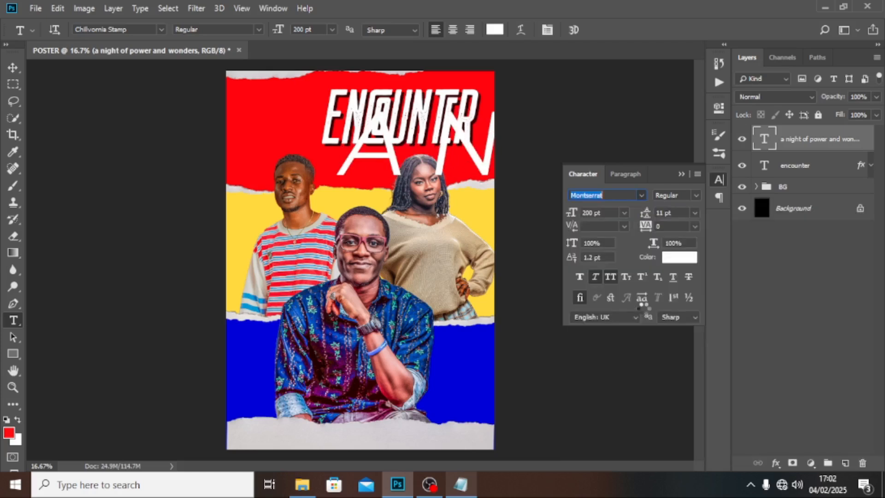
click(606, 213)
text(18)
key(Return)
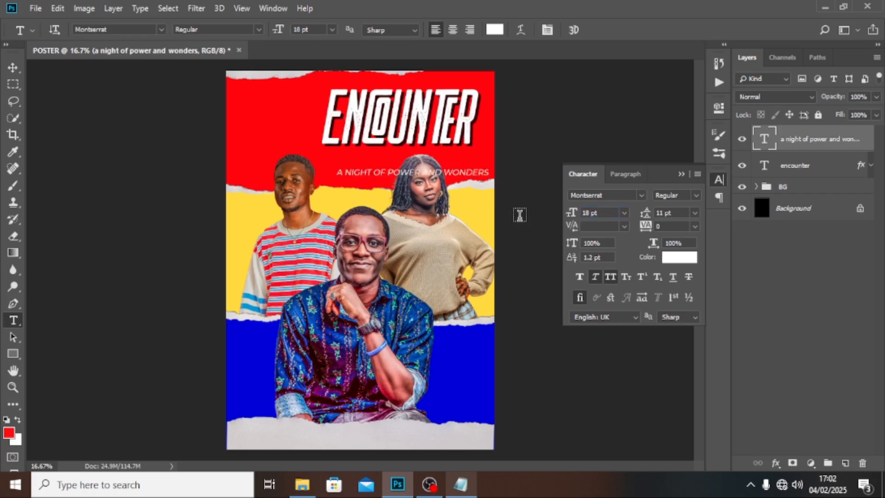
key(v)
drag(421, 174, 407, 154)
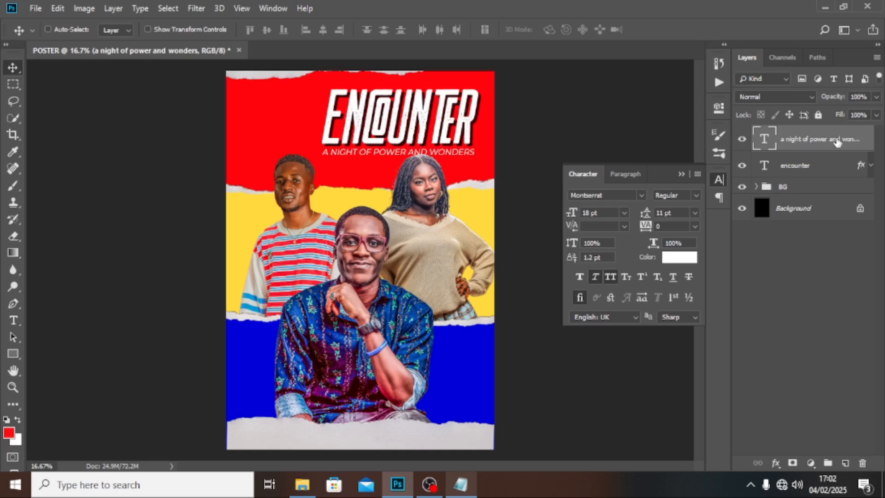
Step: Give the tagline layer a Drop Shadow layer style with a 4 px distance
double_click(865, 136)
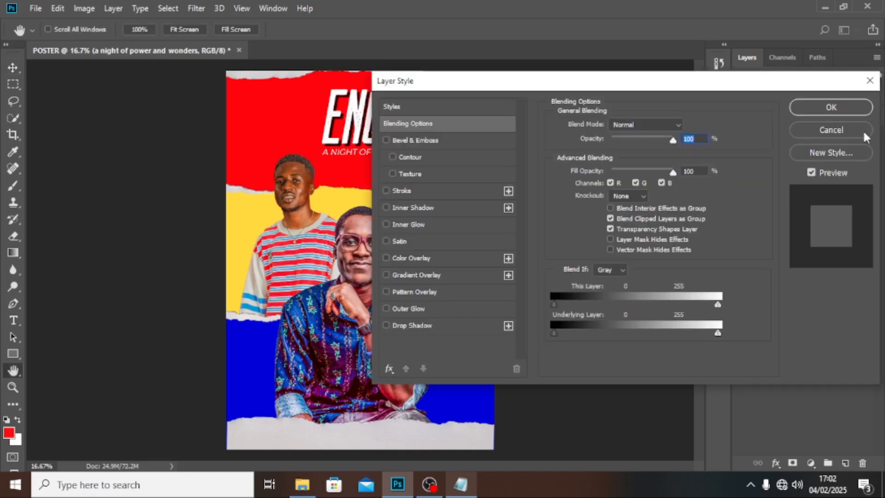
click(400, 326)
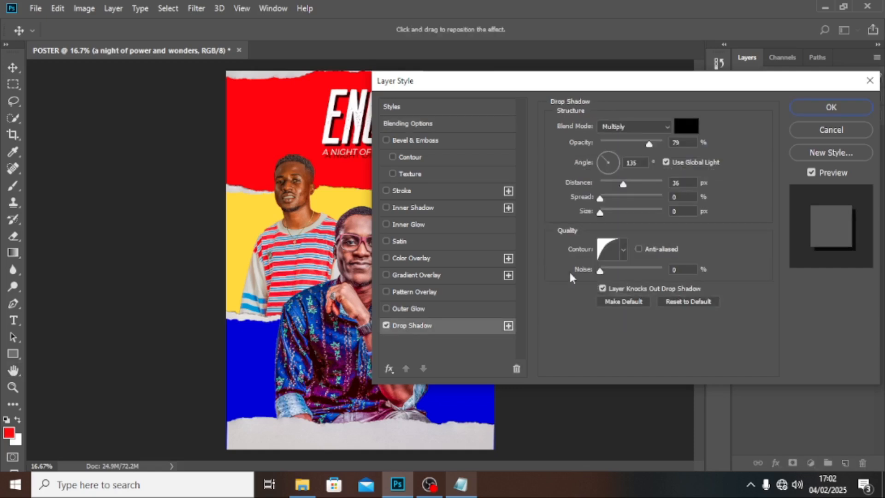
drag(689, 181, 652, 181)
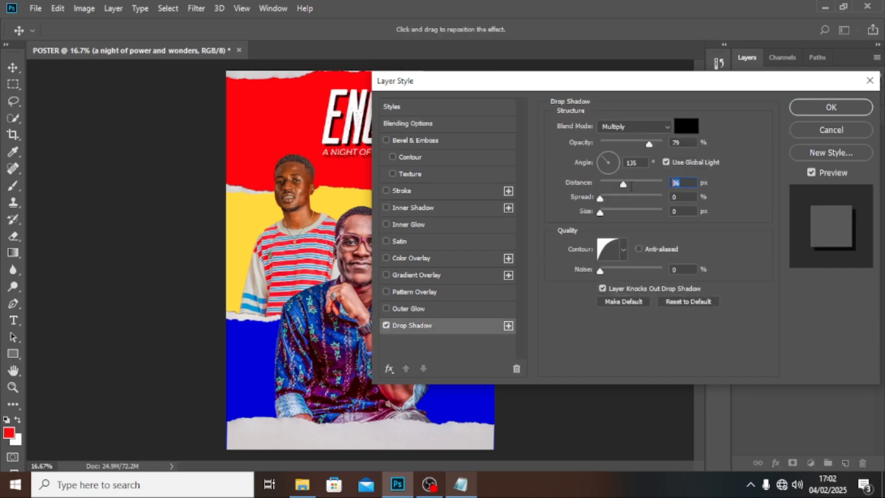
text(4)
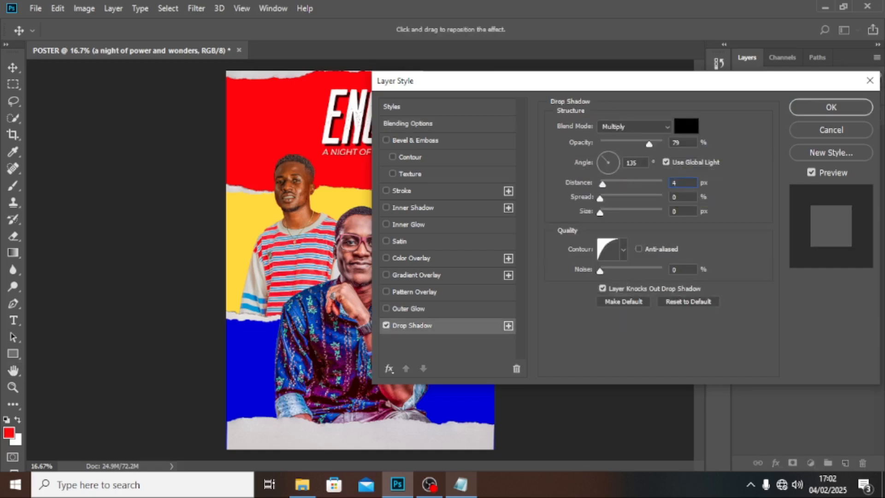
click(848, 107)
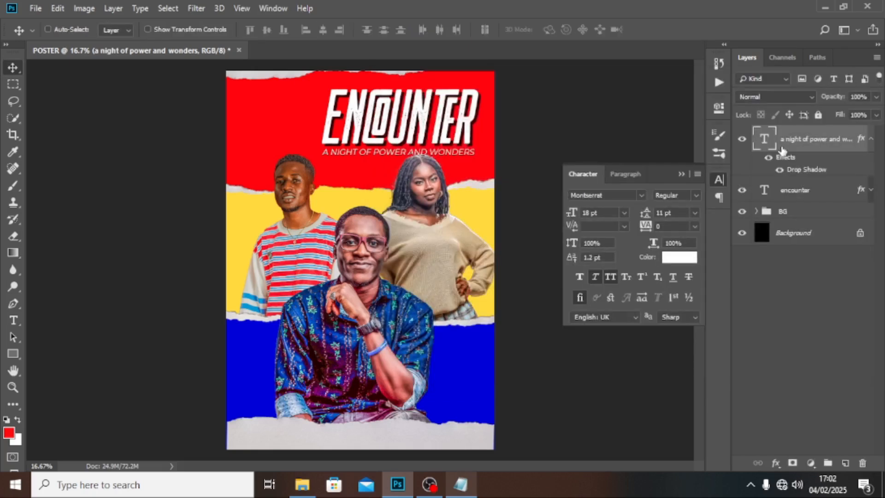
click(871, 140)
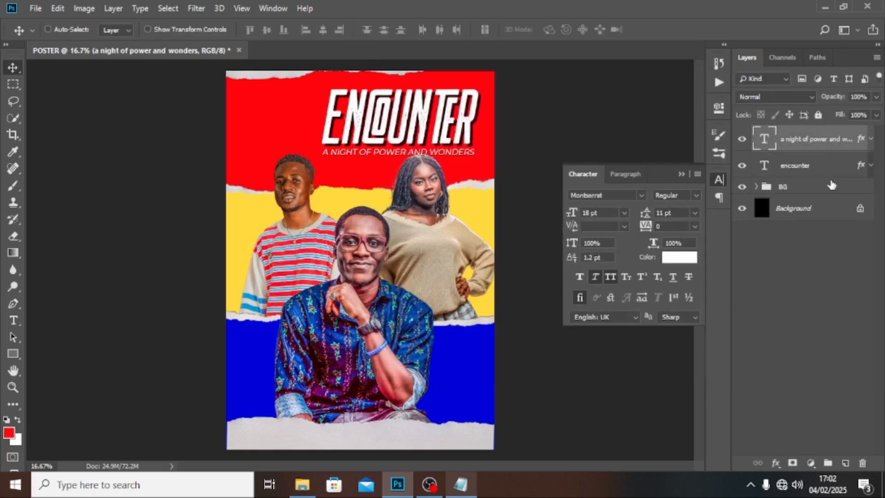
Step: Group the ENCOUNTER title and tagline layers as THEME and nudge the group upward
key(ctrl)
ctrl+click(809, 166)
key(ctrl+g)
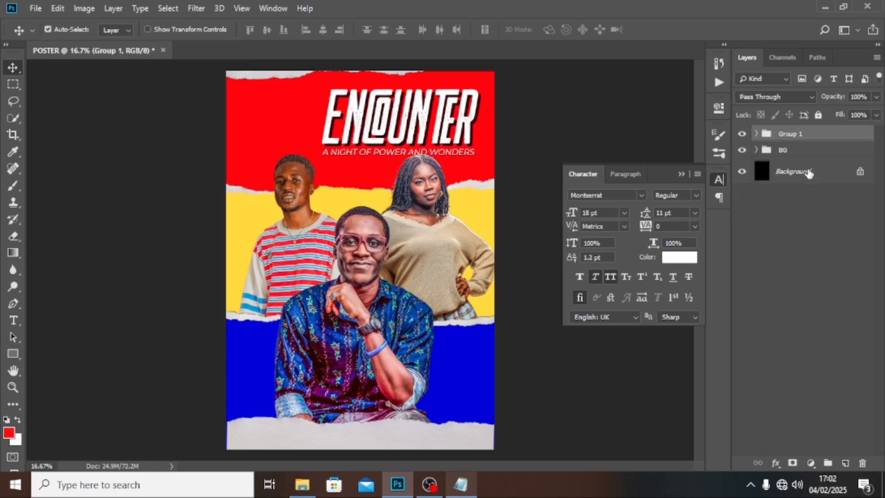
double_click(789, 134)
text(THEME)
key(Return)
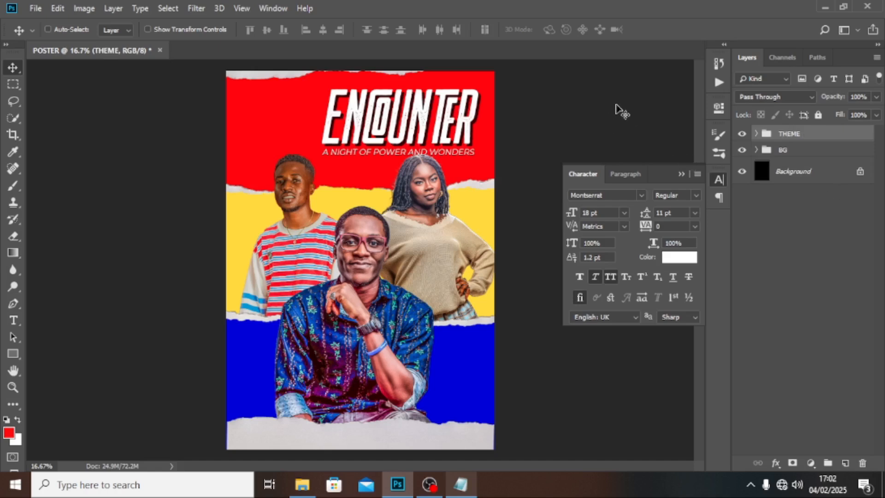
key(shift+Up)
key(shift+Up)
key(shift+Up)
key(shift+Up)
key(shift+Up)
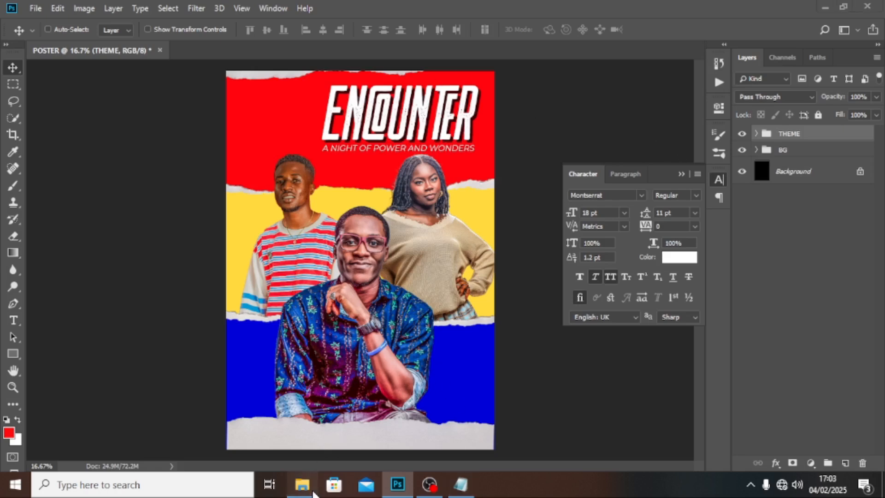
Step: Place the KINGDOM CHURCH INT. logo from the images folder into the poster's top-left corner
click(302, 484)
drag(426, 97, 297, 124)
key(Return)
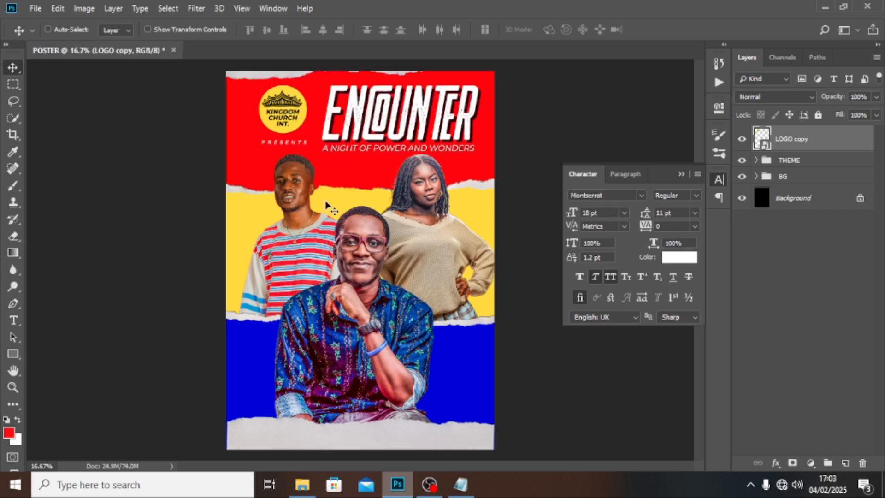
key(ctrl+semicolon)
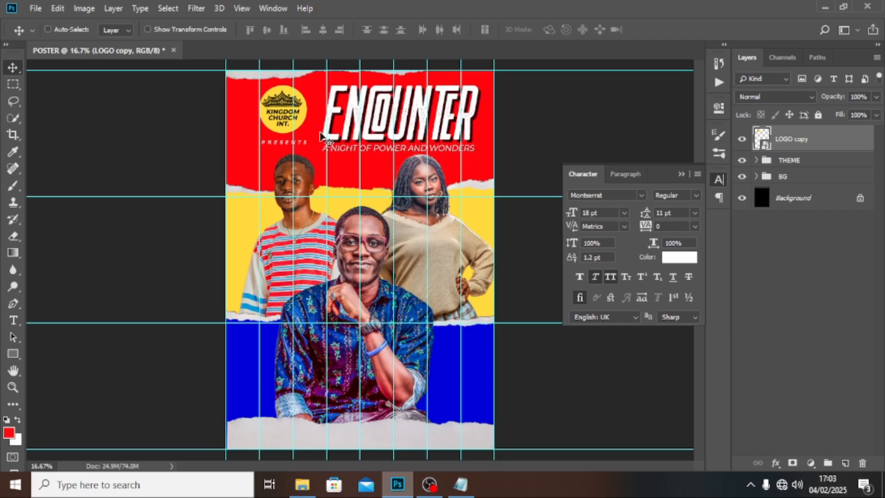
drag(289, 128, 275, 128)
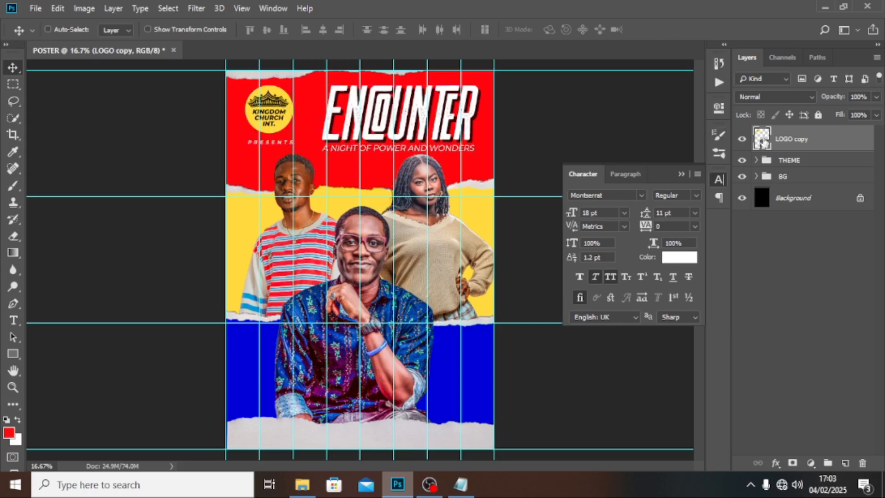
Step: Transform the logo together with the THEME group to align them, adding two vertical ruler guides
ctrl+click(788, 161)
key(ctrl+t)
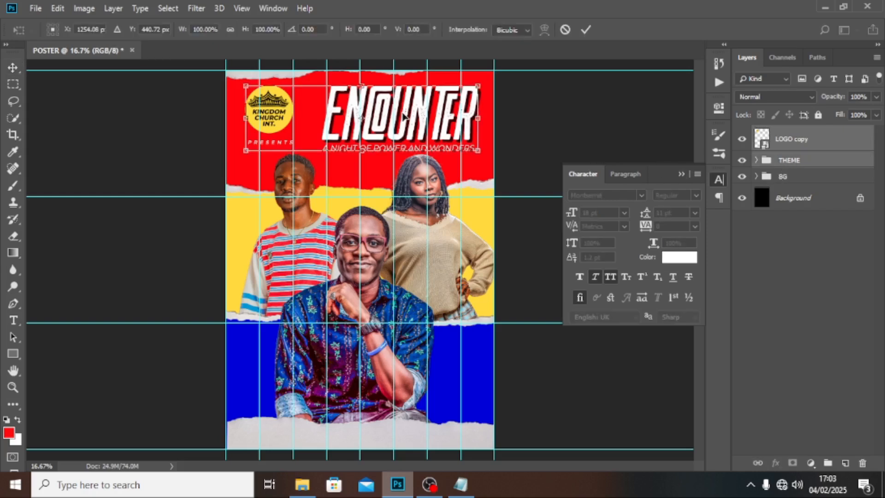
drag(404, 116, 404, 116)
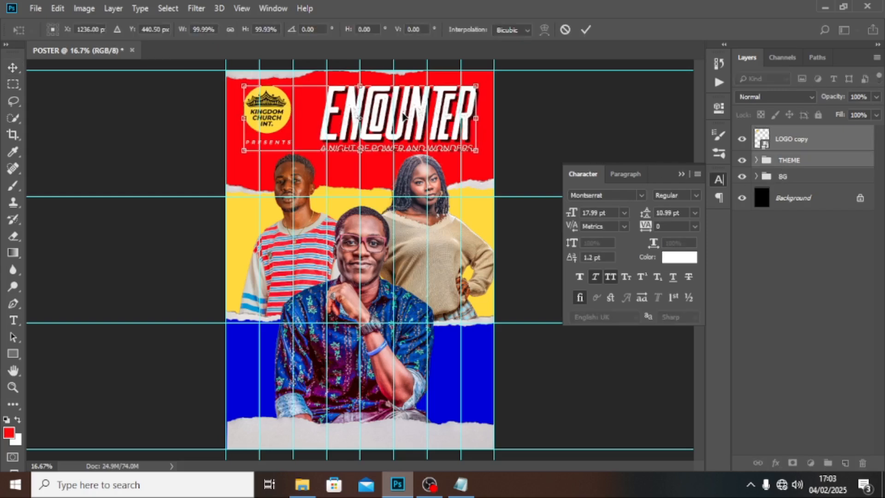
key(ctrl+r)
drag(28, 199, 249, 175)
drag(32, 247, 482, 239)
key(Return)
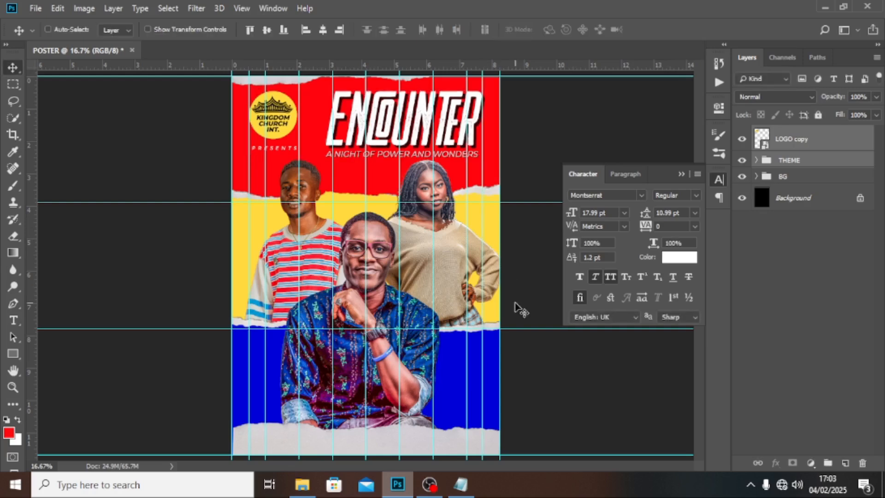
key(ctrl+semicolon)
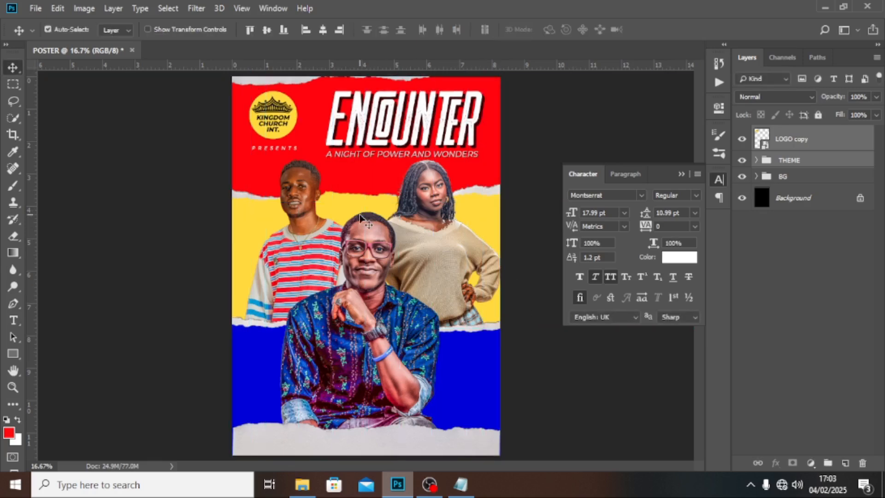
key(ctrl+semicolon)
key(ctrl+semicolon)
key(alt+Tab)
click(348, 123)
Step: Place the FB LIVE badge just below the tagline and rotate it level
drag(348, 124, 366, 263)
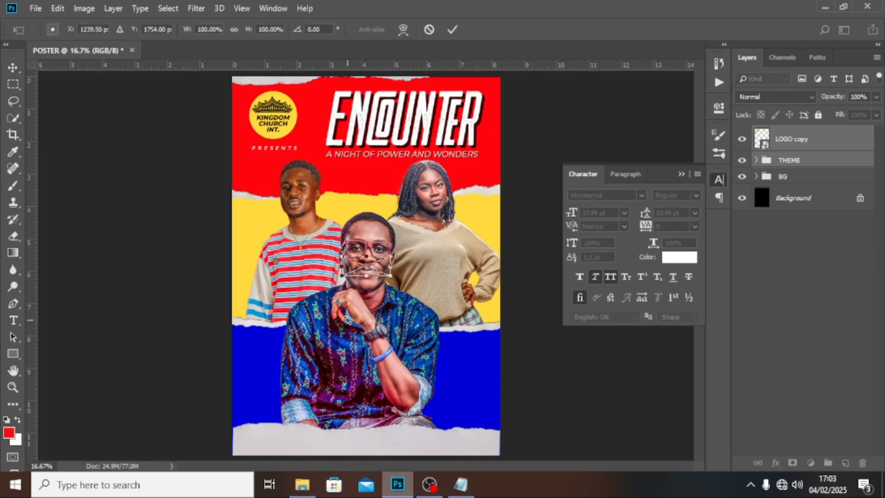
drag(366, 273, 363, 183)
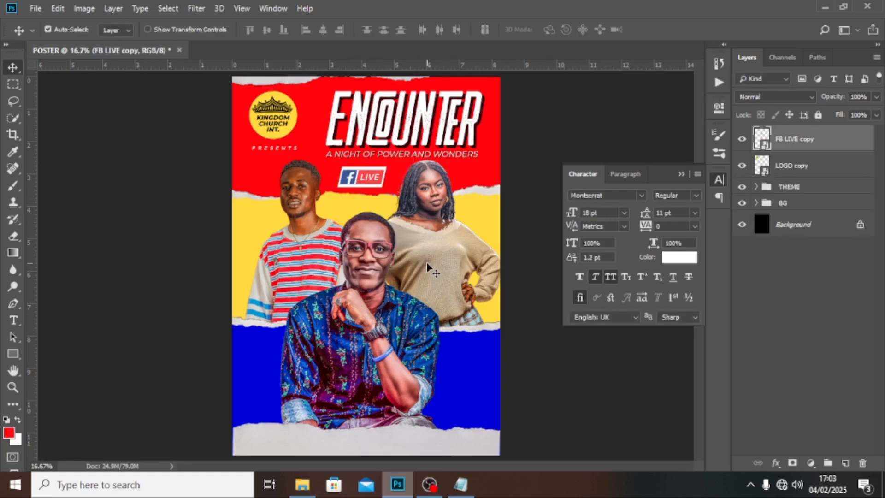
key(ctrl+t)
drag(386, 165, 392, 162)
key(Return)
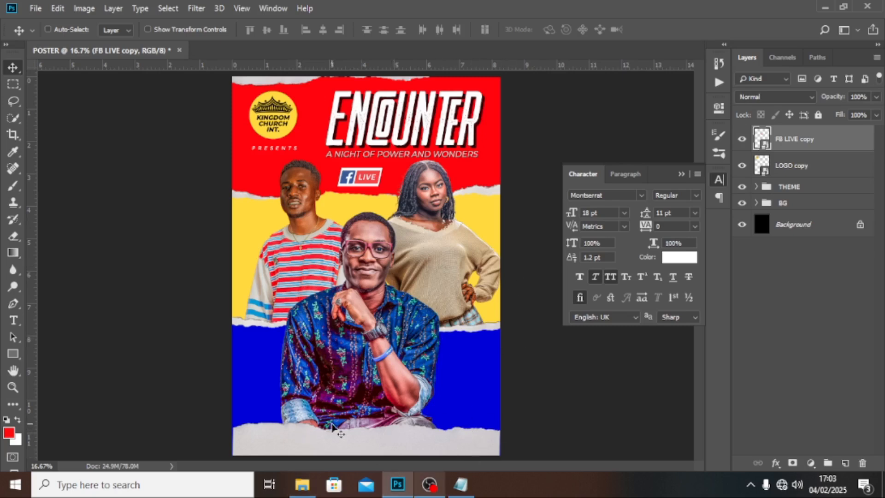
click(460, 485)
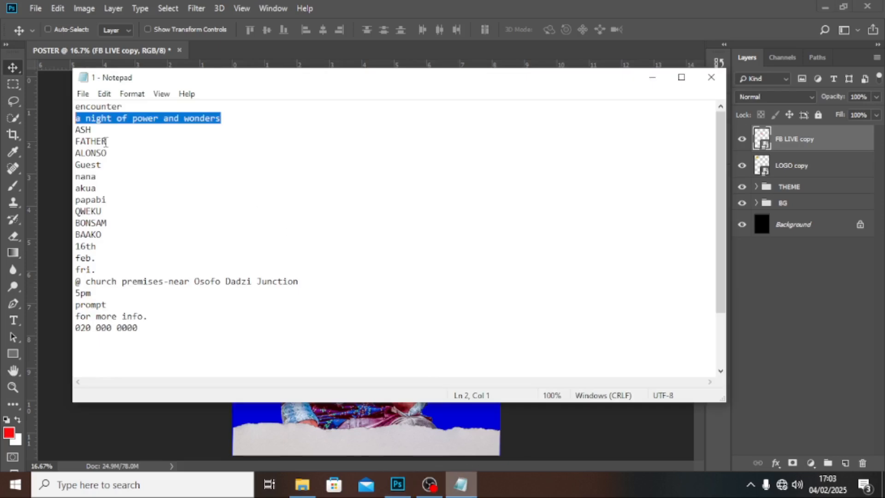
Step: Paste the first speaker's name from the notes as a text layer beside the striped-shirt man
drag(109, 153, 69, 132)
key(ctrl+c)
click(415, 7)
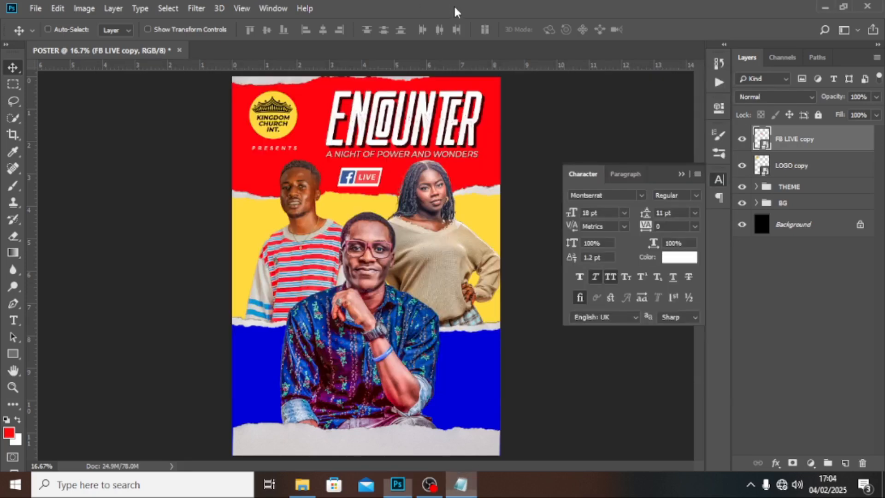
key(t)
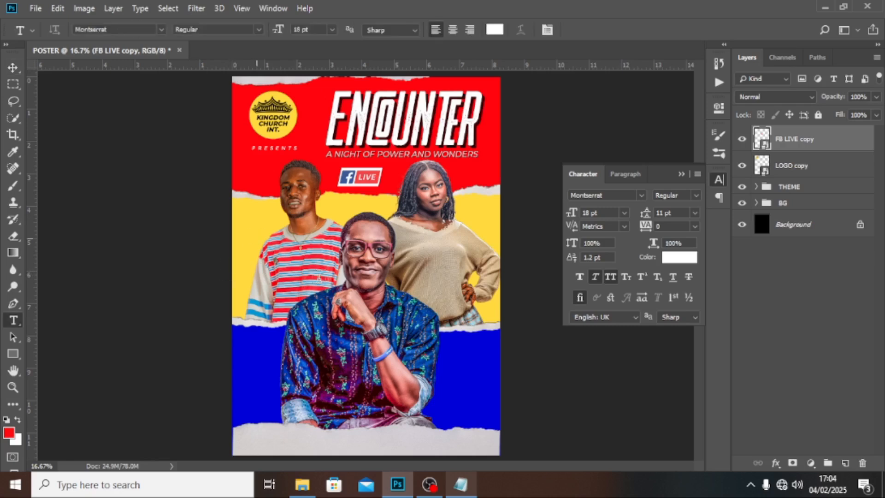
click(254, 236)
key(ctrl+v)
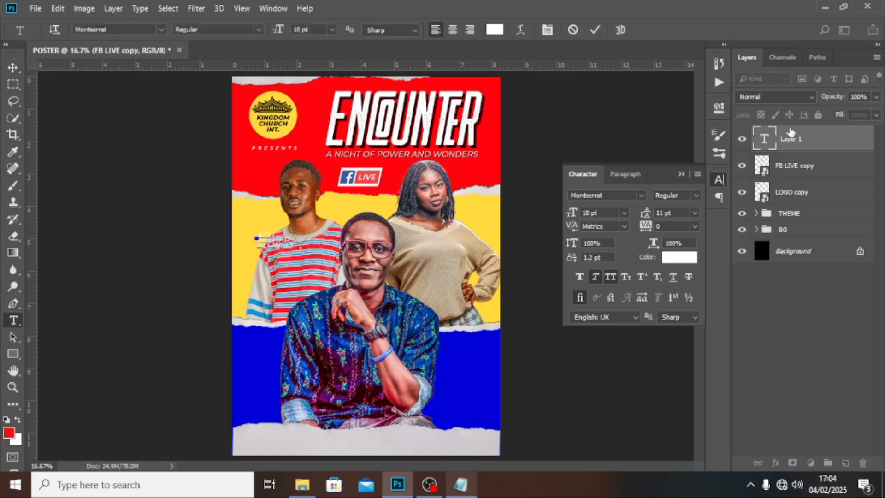
key(ctrl+Return)
key(v)
drag(286, 252, 273, 231)
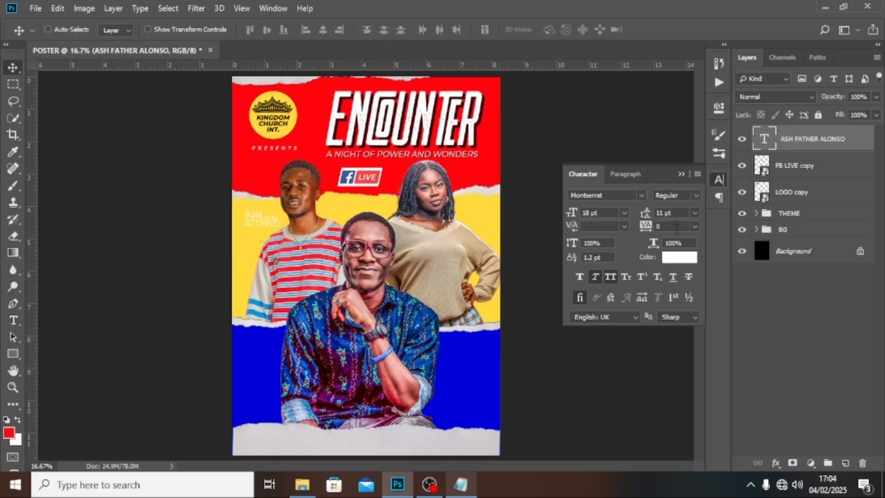
Step: Make the speaker name text black with 14 pt leading
click(674, 258)
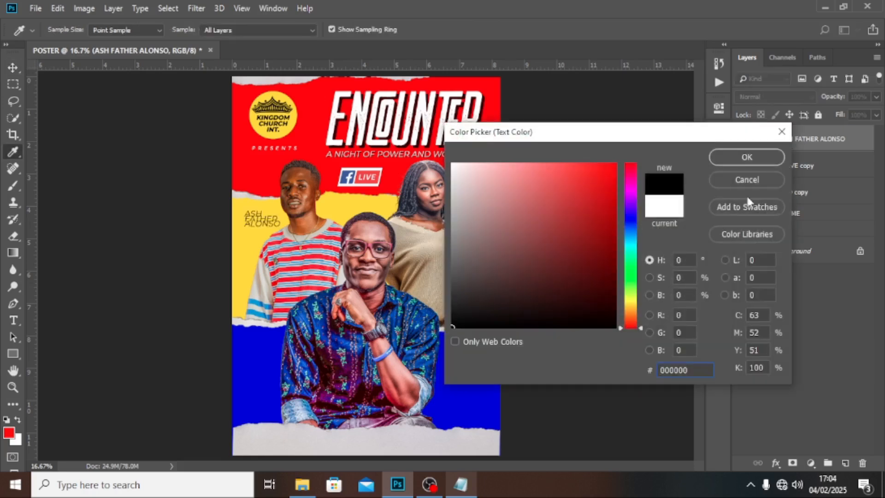
click(747, 157)
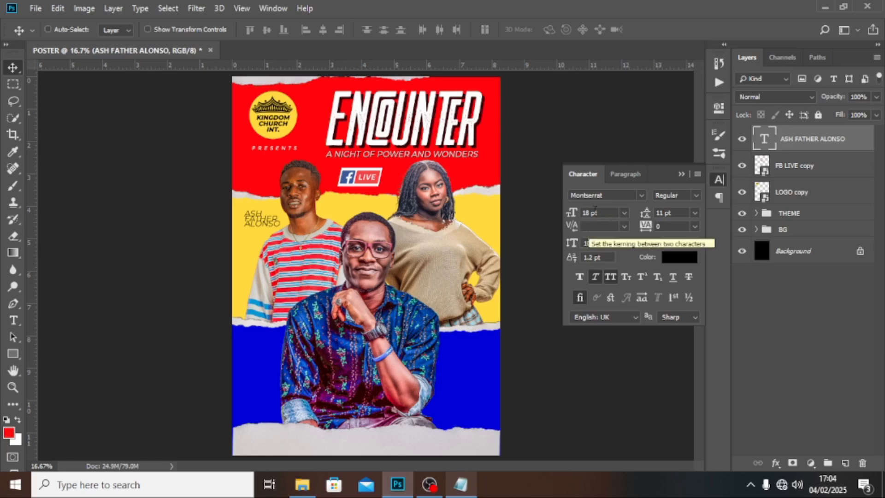
click(646, 211)
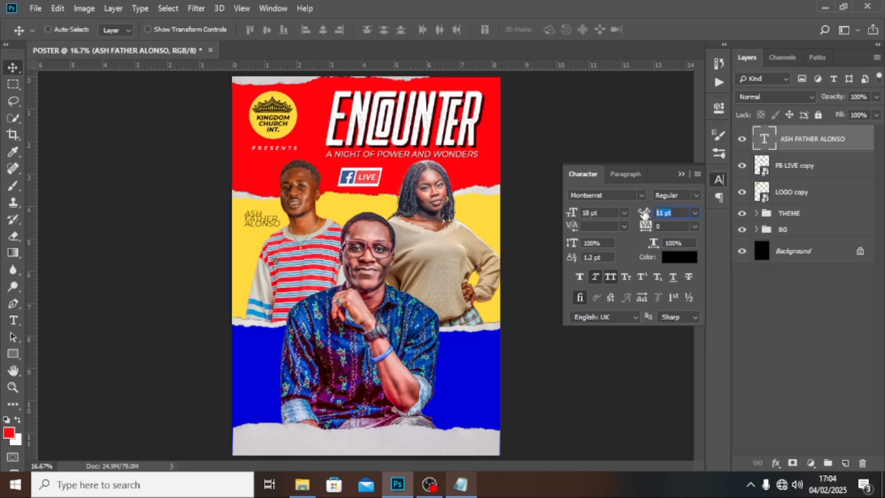
text(18)
key(Return)
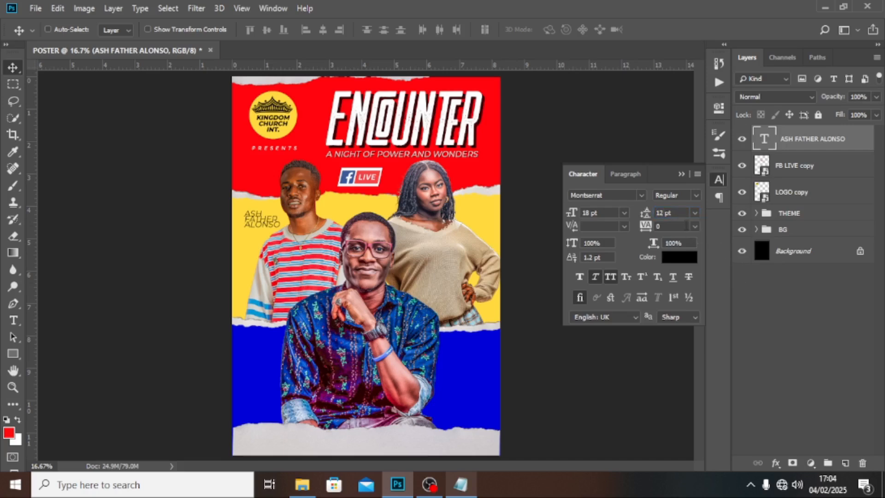
click(670, 214)
text(1)
key(BackSpace)
Step: Set the speaker name to 16 pt Bold and duplicate the text layer
click(602, 212)
text(16)
key(Return)
click(697, 196)
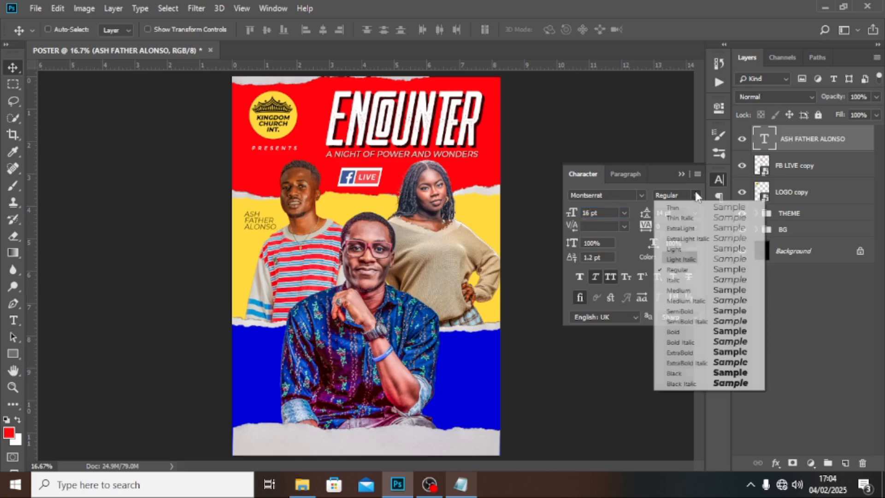
click(678, 332)
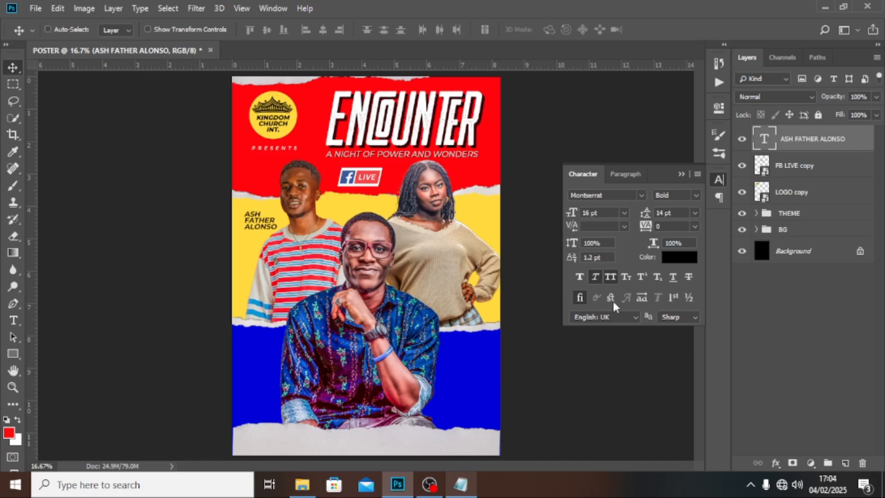
click(623, 174)
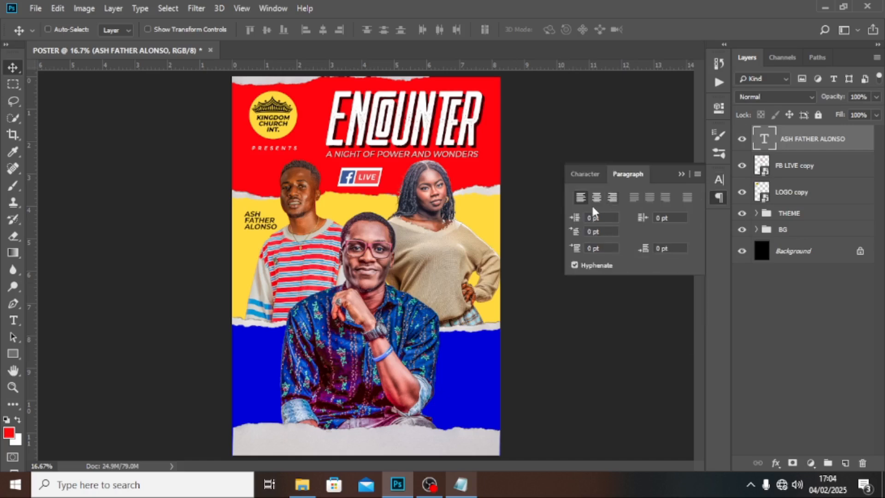
click(585, 174)
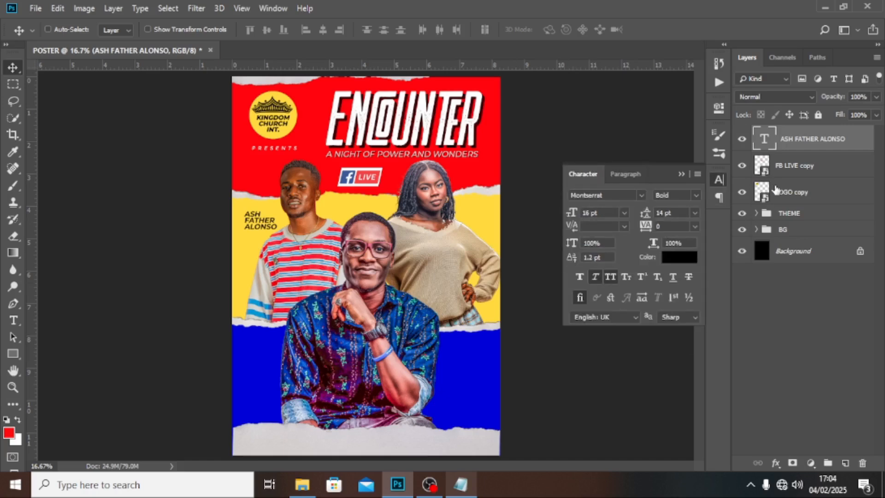
key(ctrl+j)
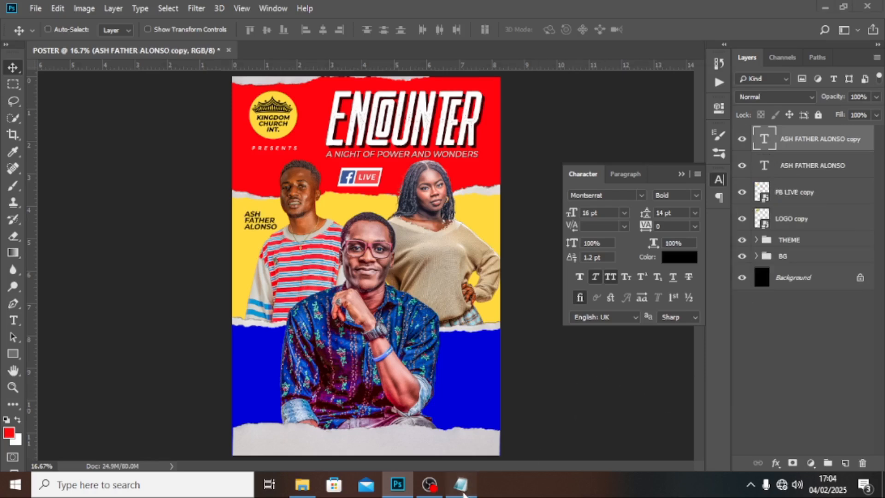
Step: Replace the duplicated name text with the word Guest and move it up and left
click(461, 484)
drag(101, 165, 64, 163)
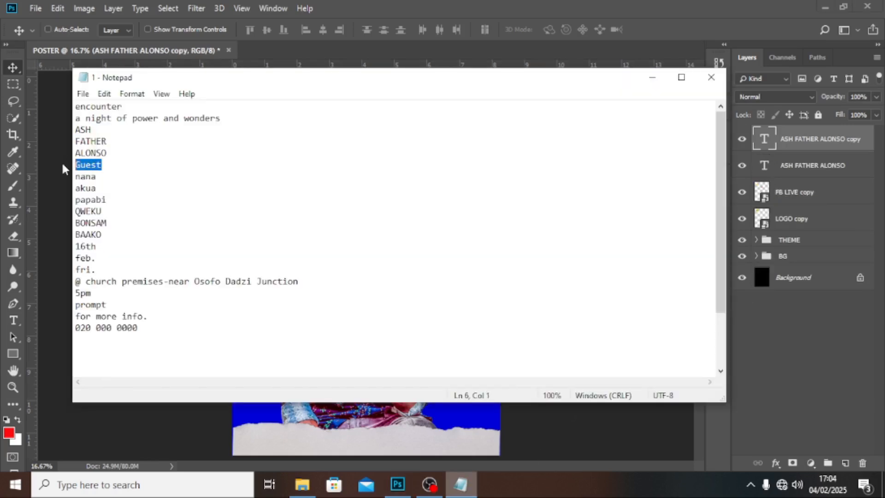
click(438, 7)
double_click(765, 138)
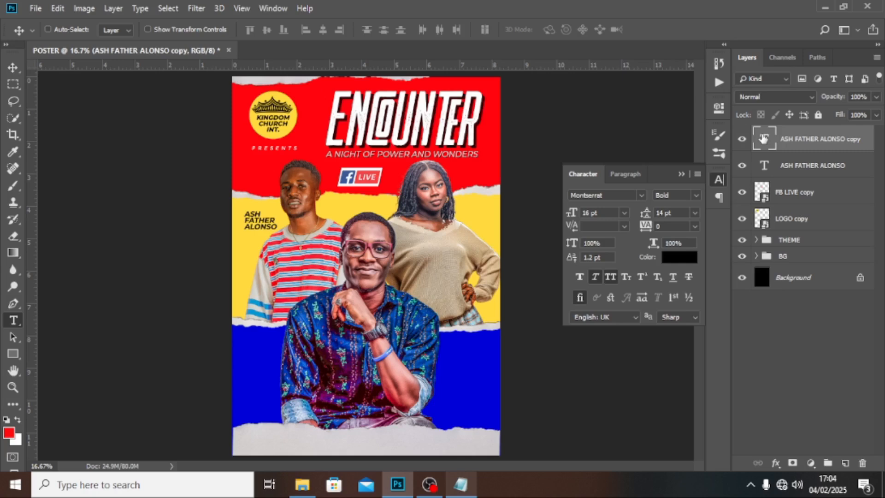
key(ctrl+v)
key(ctrl+Return)
key(v)
drag(264, 230, 256, 225)
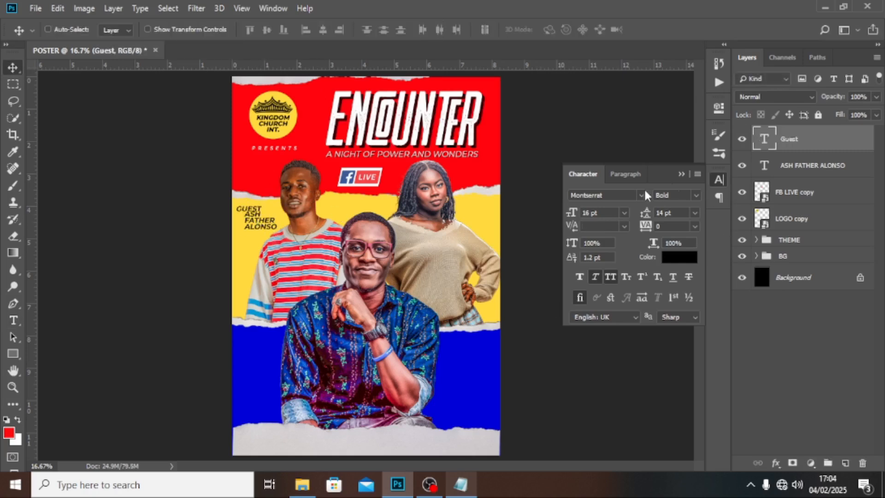
Step: Set the Guest label to Holimount Regular at 42 pt, toggling its capitalisation
click(628, 196)
text(Holimount)
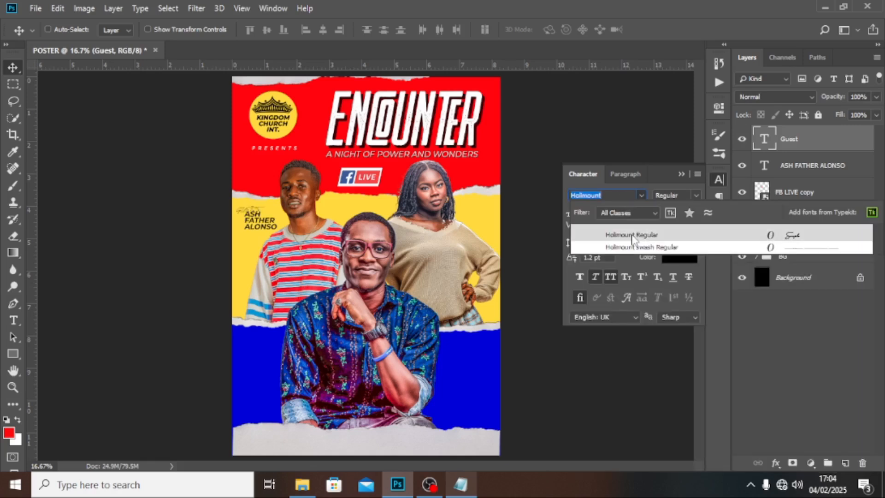
click(631, 235)
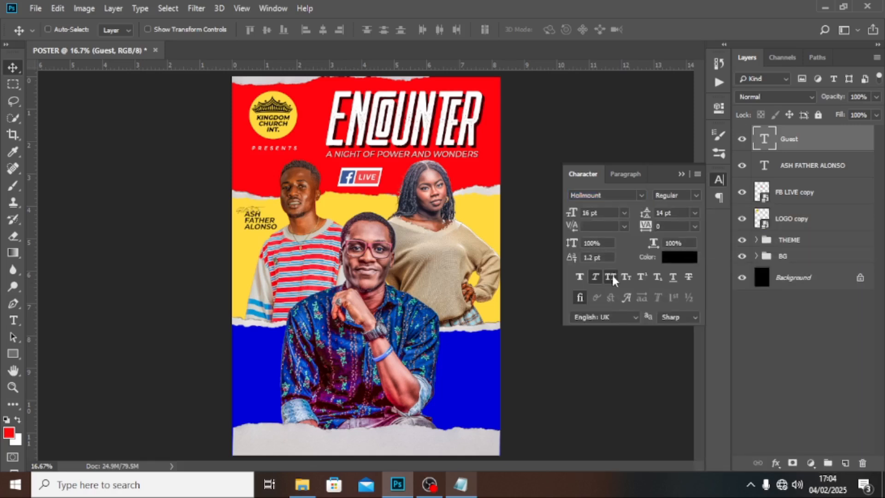
click(614, 279)
click(599, 212)
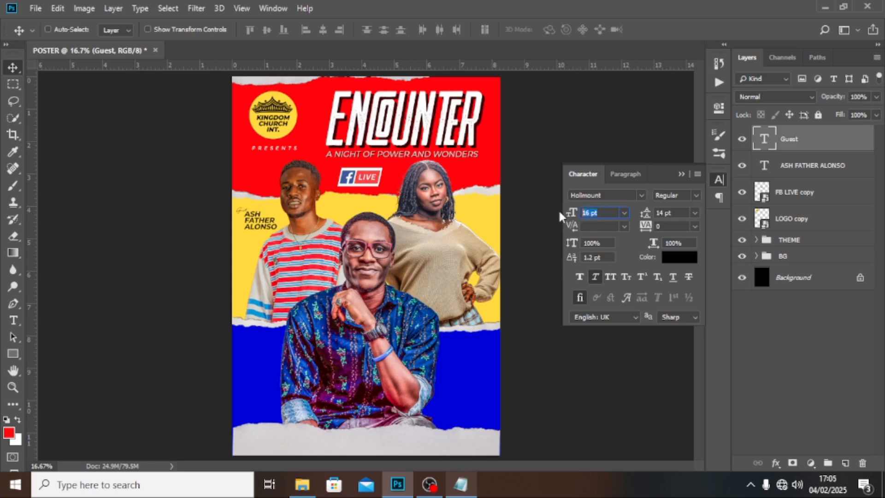
text(42)
key(Return)
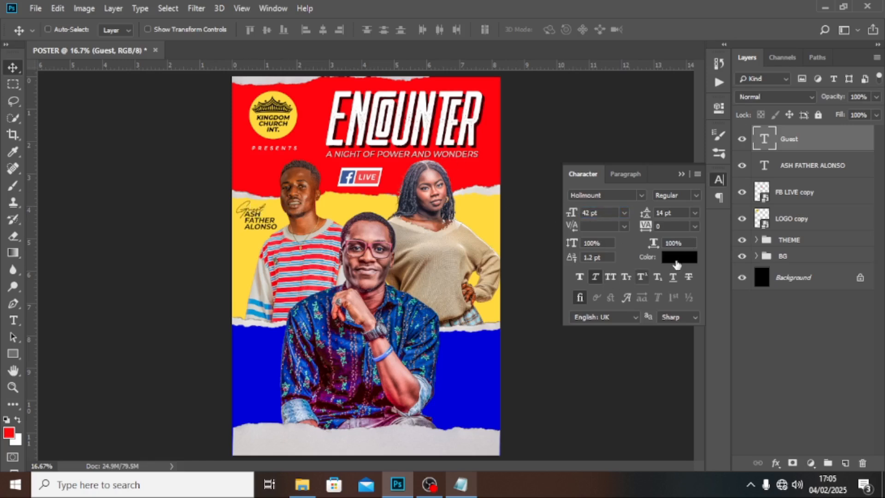
Step: Colour the Guest label red sampled from the poster, make it Faux Bold, and group it with the name
click(682, 257)
click(310, 130)
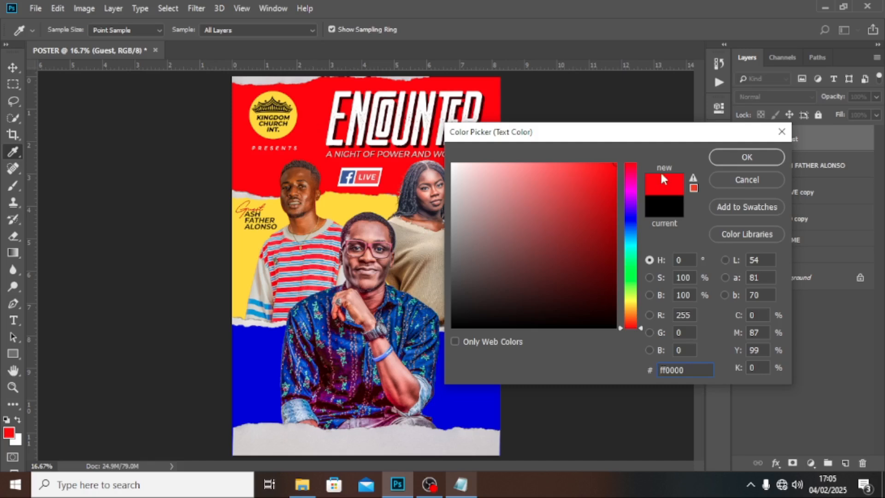
click(733, 156)
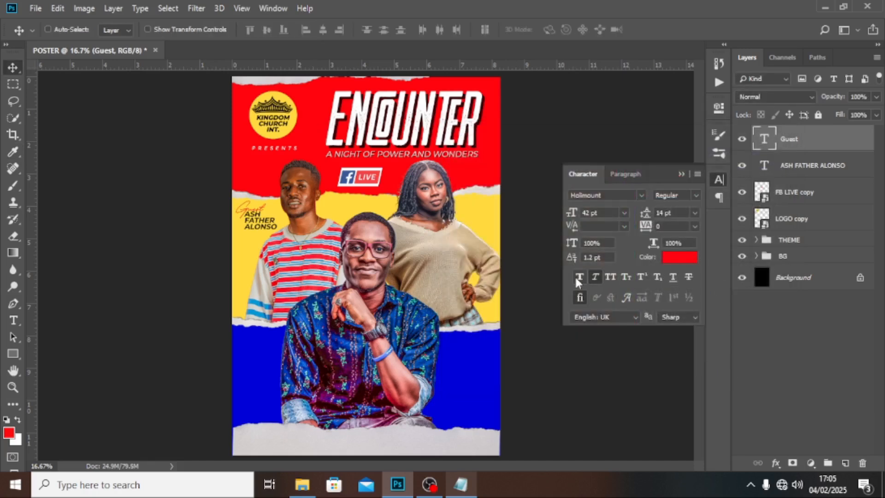
click(580, 279)
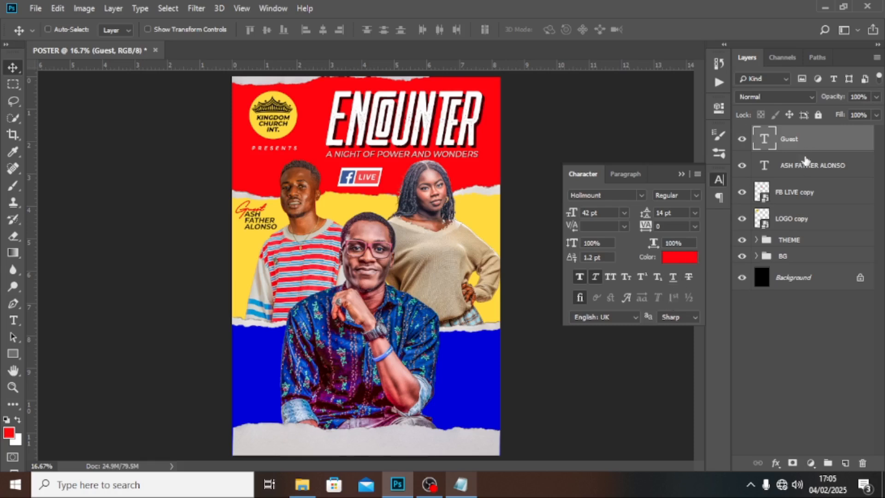
ctrl+click(804, 167)
key(ctrl+g)
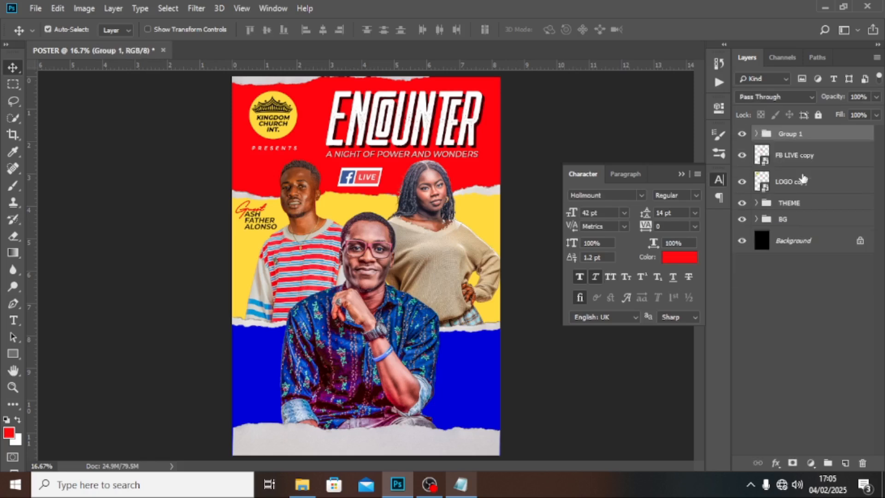
Step: Rename the guest group to ASH
double_click(793, 135)
text(Guest)
double_click(810, 135)
text(ASH)
key(Return)
Step: Duplicate the ASH group and move the copy beside the woman on the right
key(ctrl+semicolon)
key(ctrl+j)
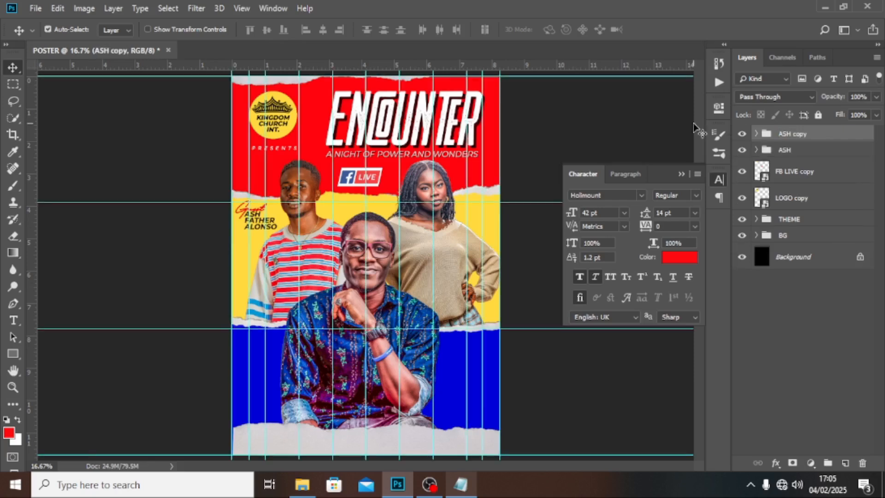
key(ctrl+semicolon)
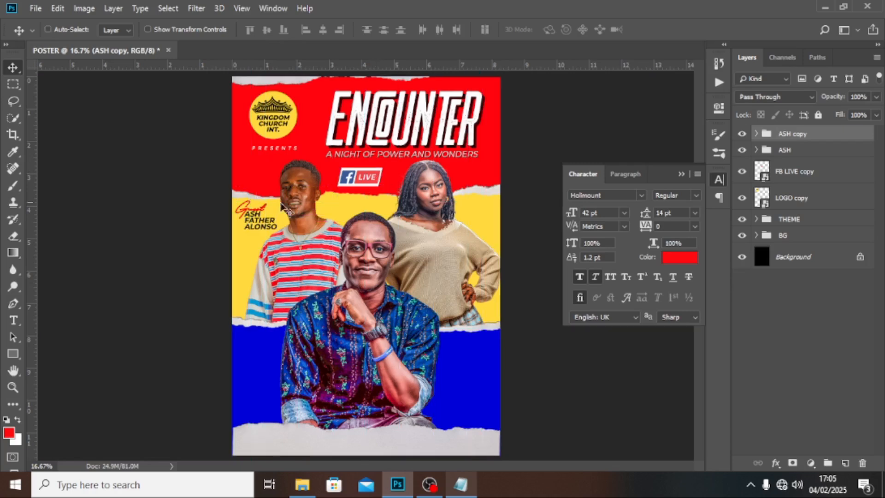
drag(249, 225, 465, 230)
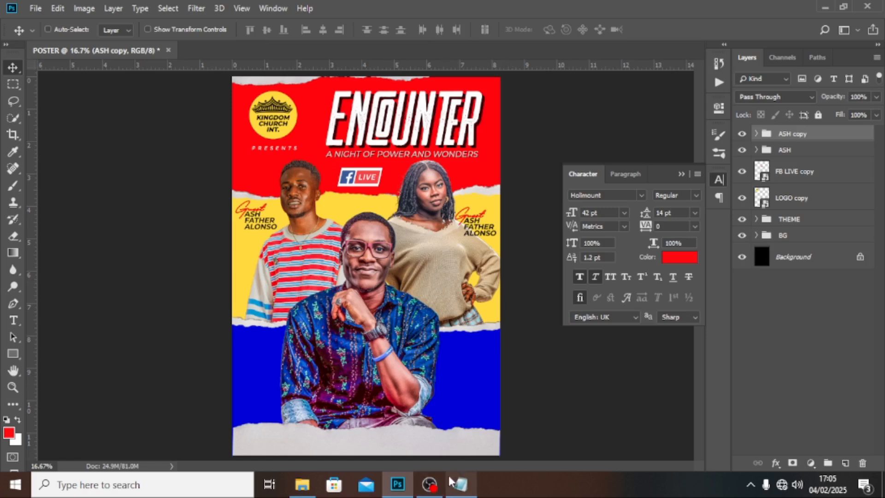
Step: Copy the second guest's name from the notes and begin renaming the copied group
click(461, 484)
drag(109, 199, 75, 177)
click(386, 5)
double_click(784, 134)
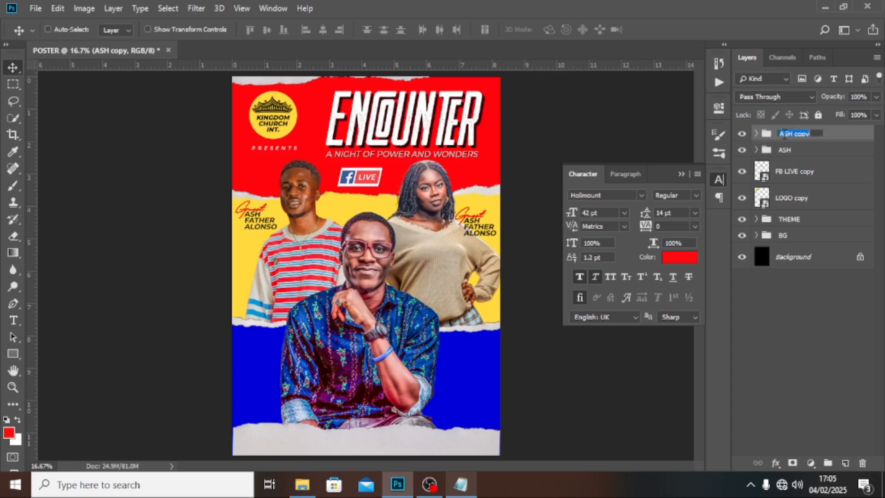
Step: Replace the text in the copied name layer with the second guest's name
ctrl+click(756, 133)
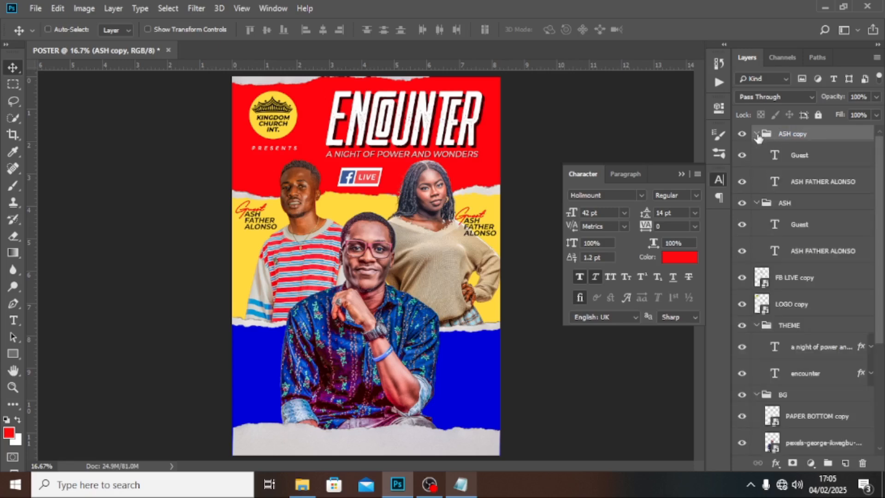
click(775, 185)
double_click(775, 185)
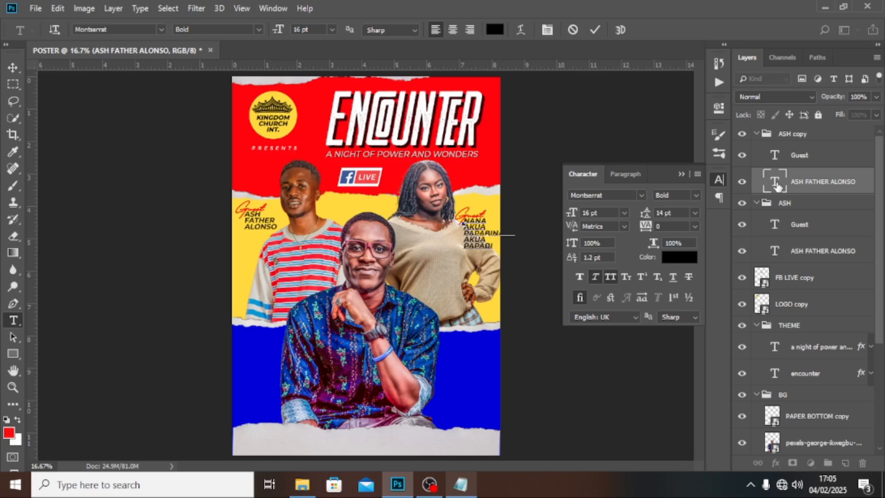
key(ctrl+Return)
key(v)
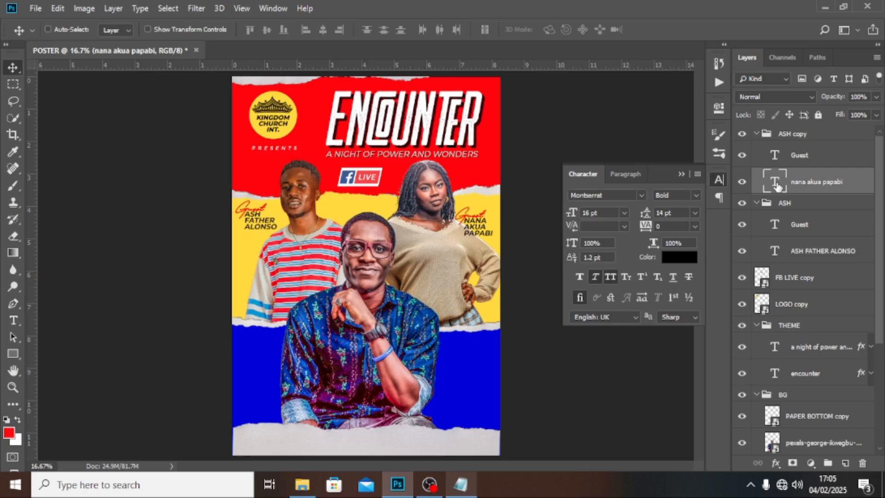
Step: Centre-align both guest names and reposition the name blocks and Guest label
click(627, 176)
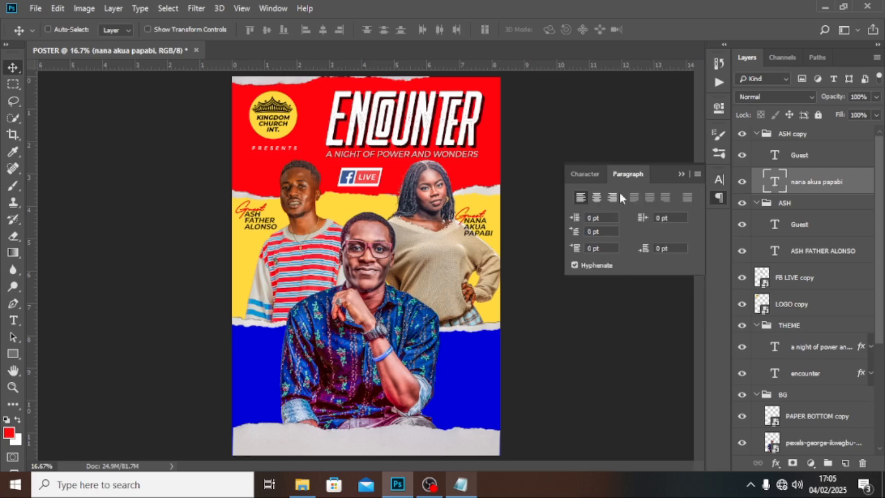
click(594, 199)
drag(474, 232, 481, 232)
click(779, 252)
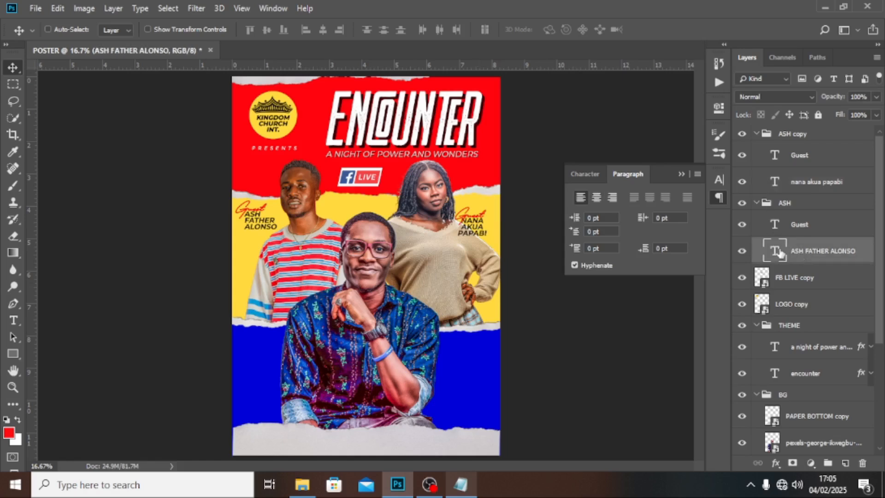
click(597, 198)
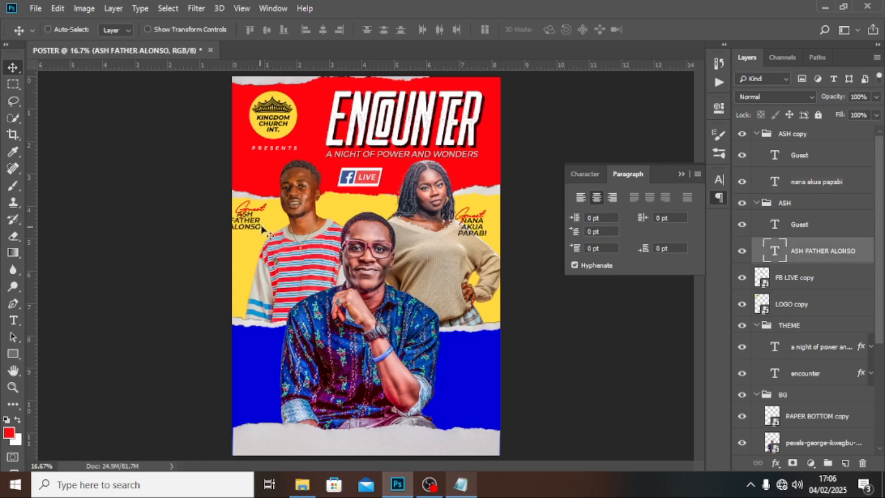
drag(262, 229, 273, 230)
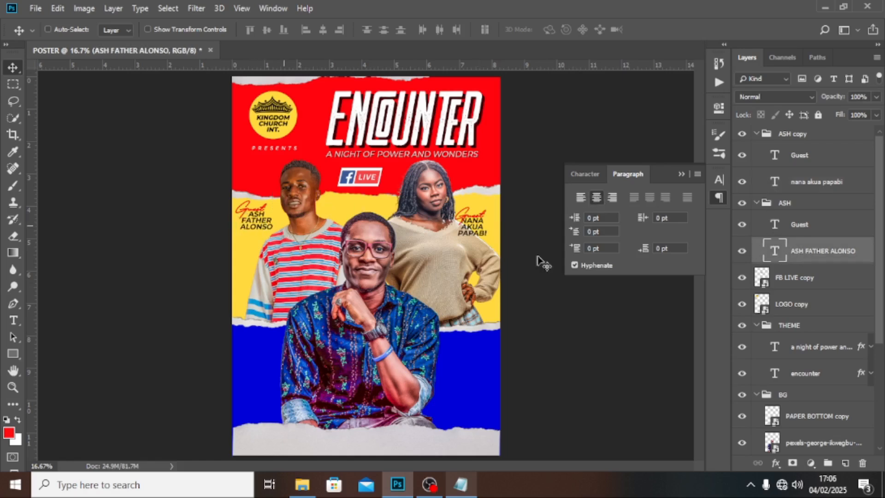
click(807, 229)
drag(345, 212, 349, 212)
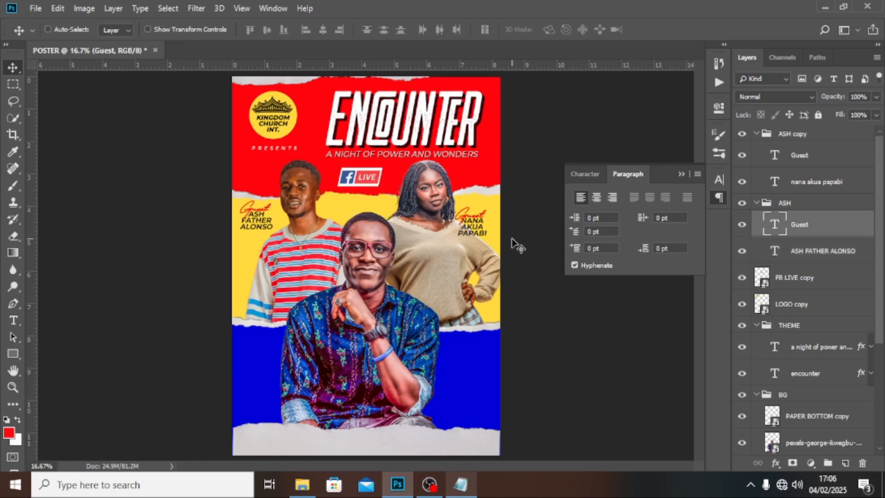
Step: Nudge the copied Guest label left and the second guest's name block right
click(756, 204)
click(794, 155)
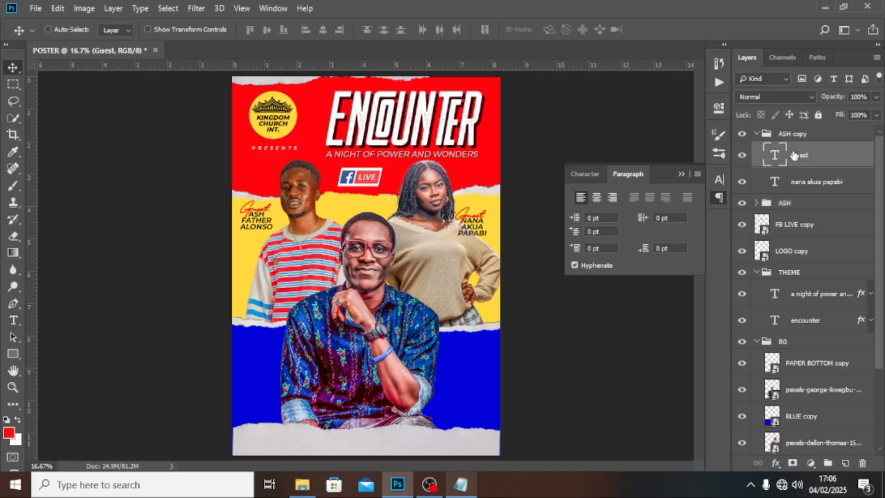
key(shift+Left)
key(shift+Left)
click(757, 134)
click(793, 134)
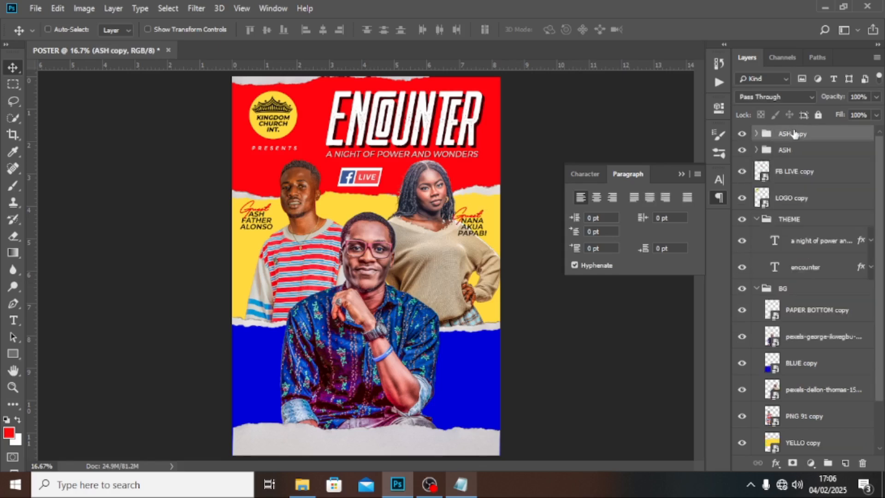
key(shift+Right)
key(shift+Right)
key(shift+Right)
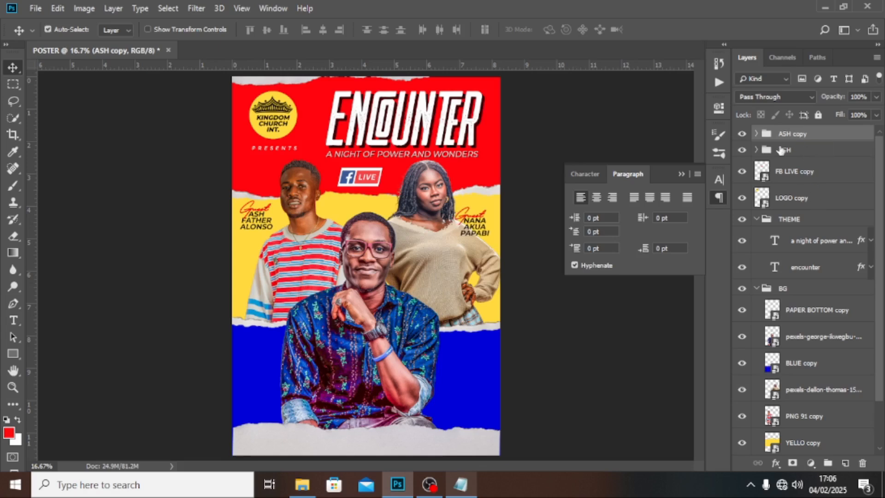
Step: Rename the copied group nana, duplicate it onto the man's shirt, and place the wax-seal image
double_click(794, 134)
text(nana)
key(Return)
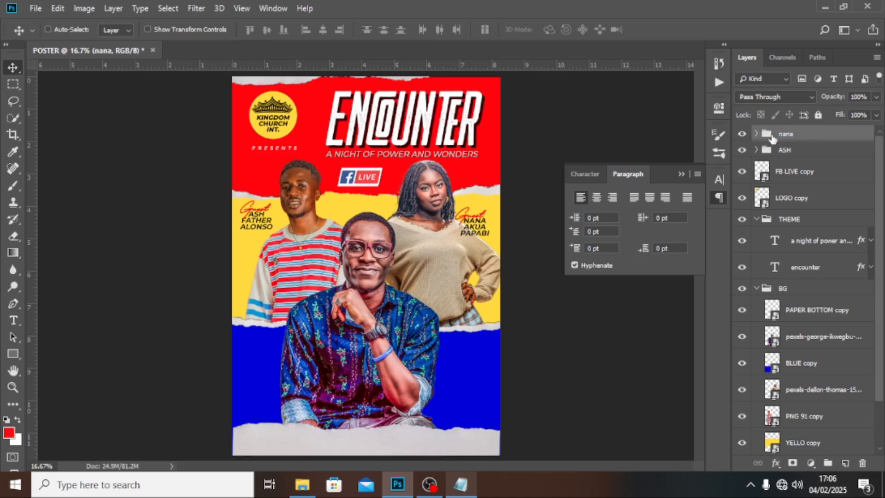
key(ctrl+j)
drag(472, 233, 355, 375)
click(302, 485)
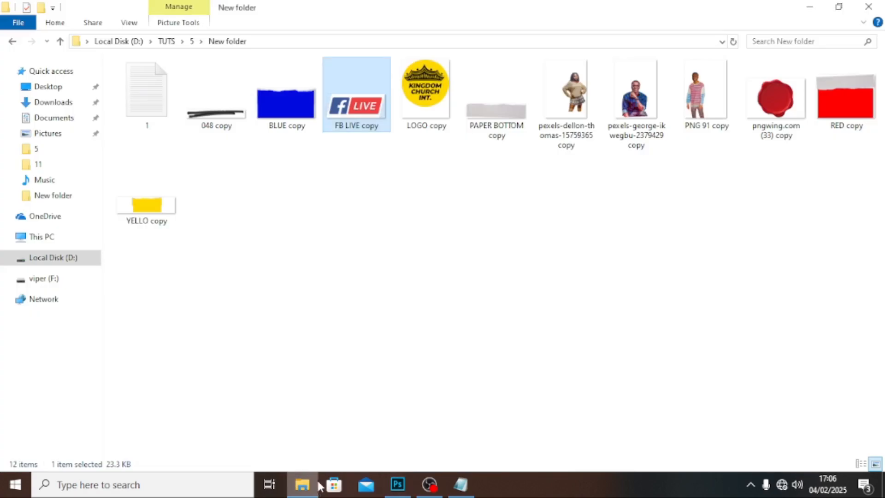
drag(775, 113, 335, 326)
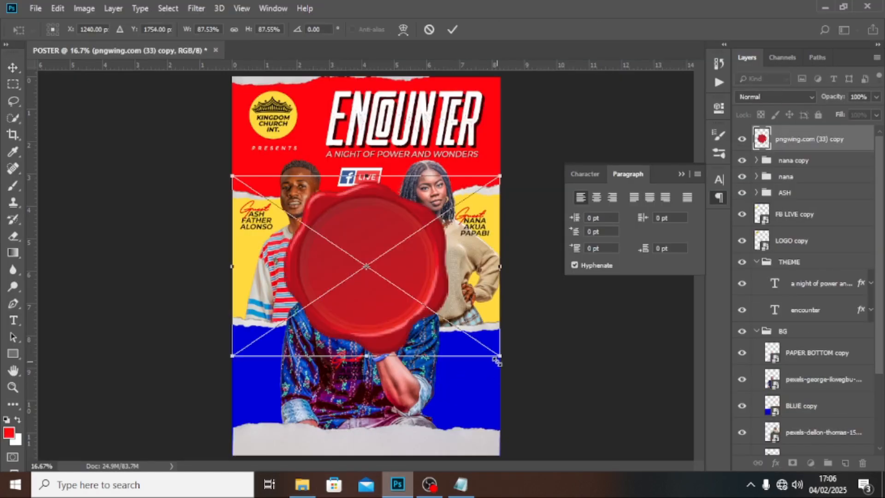
Step: Shrink the wax seal, move it onto the man's chest, and place it inside the 'nana copy' group
drag(500, 356, 422, 286)
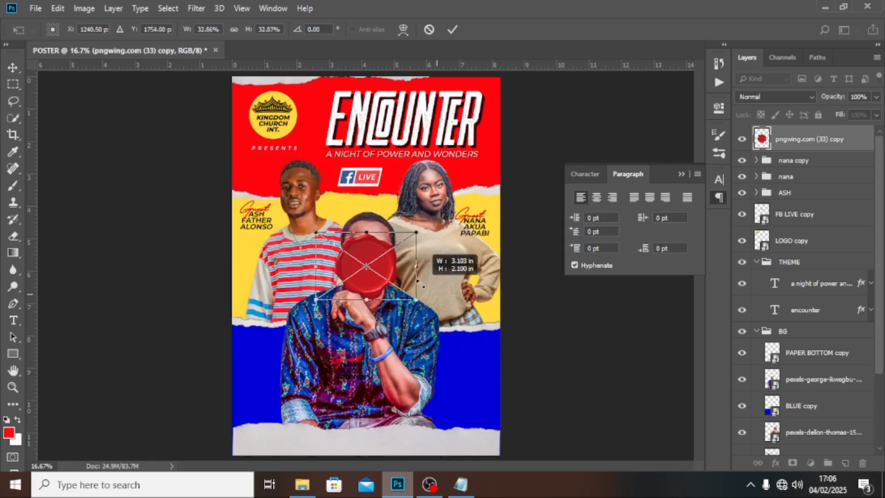
key(Return)
drag(362, 244, 340, 346)
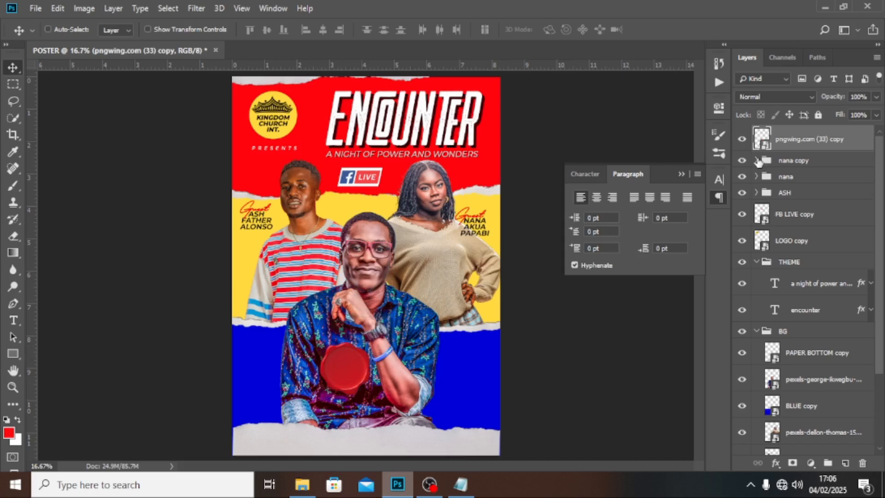
click(757, 160)
drag(785, 147, 786, 203)
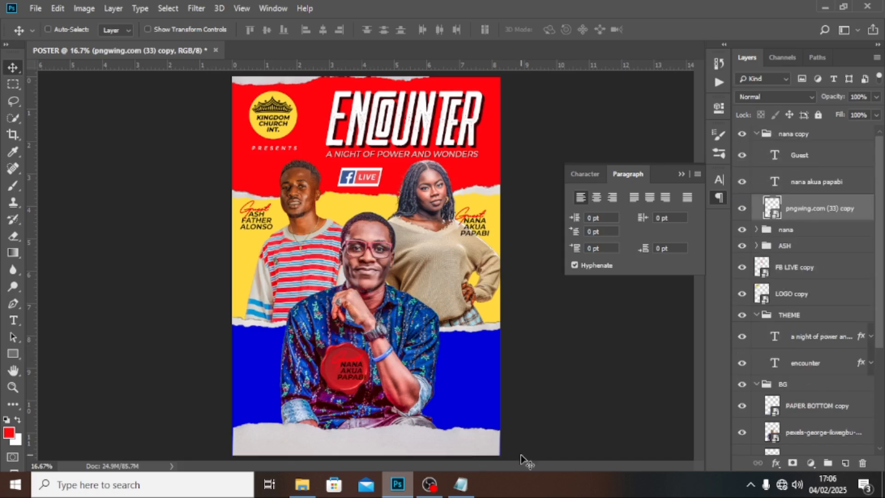
click(460, 484)
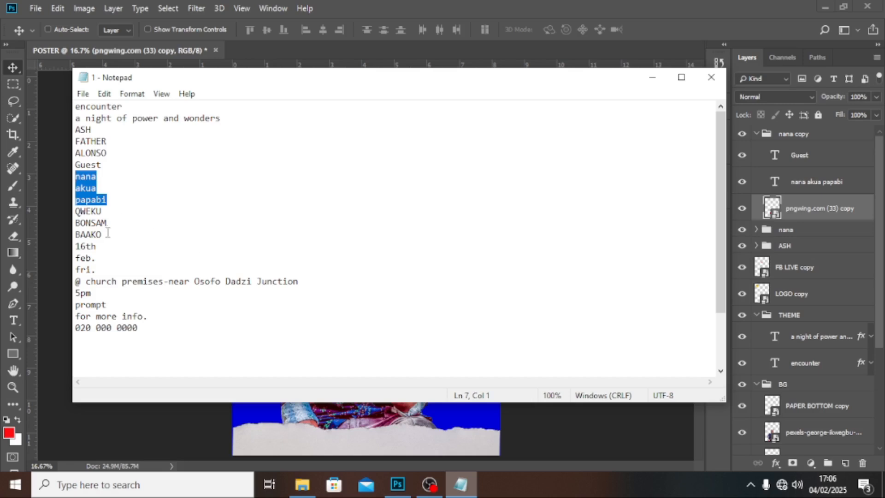
drag(107, 235, 75, 211)
key(ctrl+c)
click(402, 5)
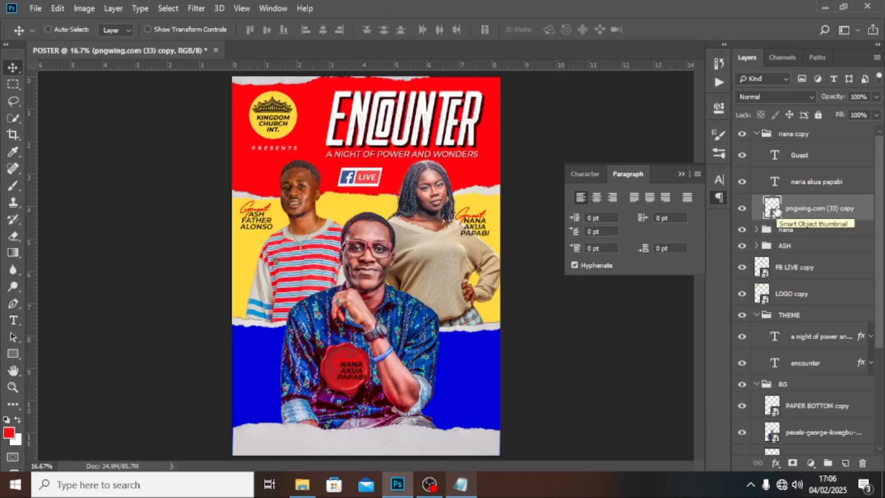
double_click(775, 184)
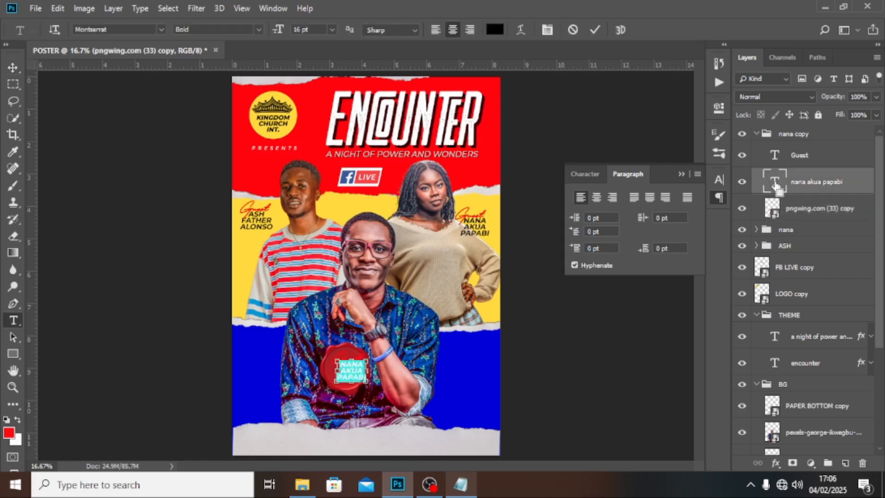
key(ctrl+v)
key(ctrl+Return)
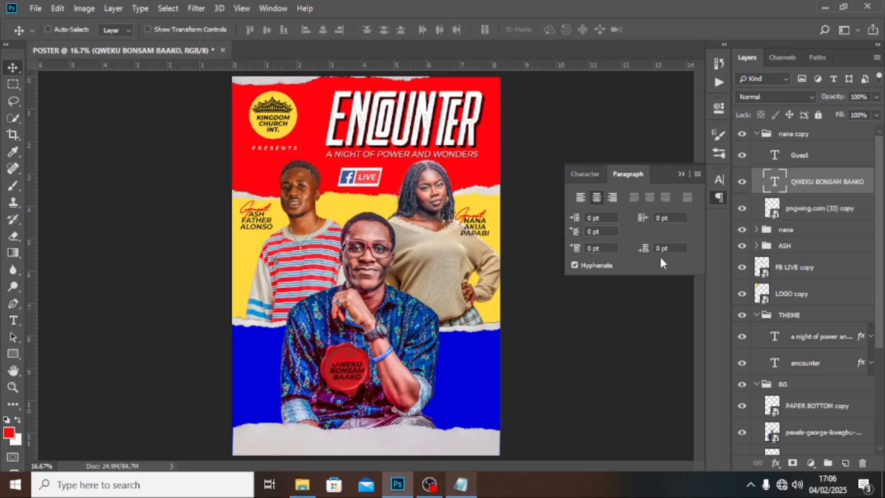
Step: Colour the guest name and the Guest script white (ffffff), nudging Guest into place
click(578, 172)
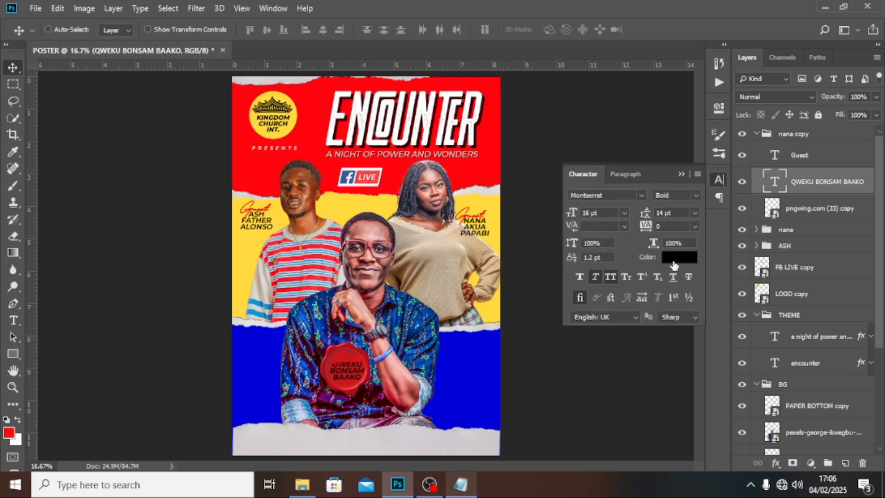
click(674, 257)
text(ffffff)
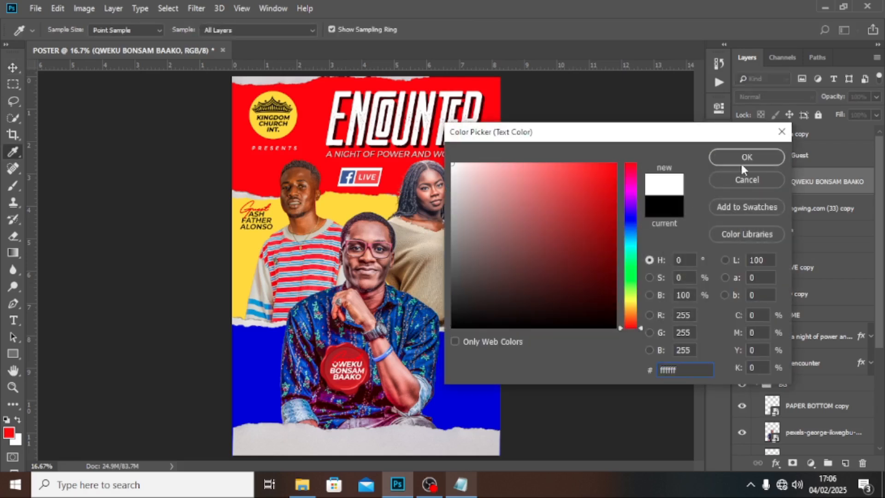
click(741, 159)
click(804, 159)
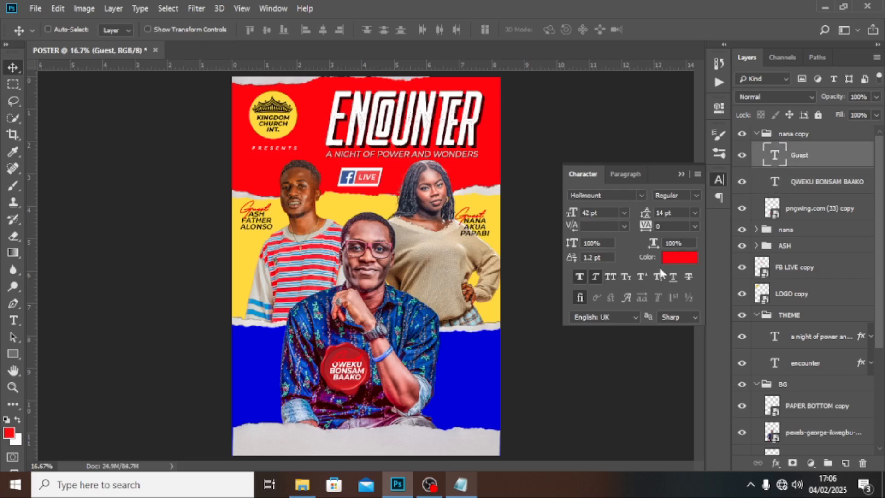
click(670, 260)
text(ffffff)
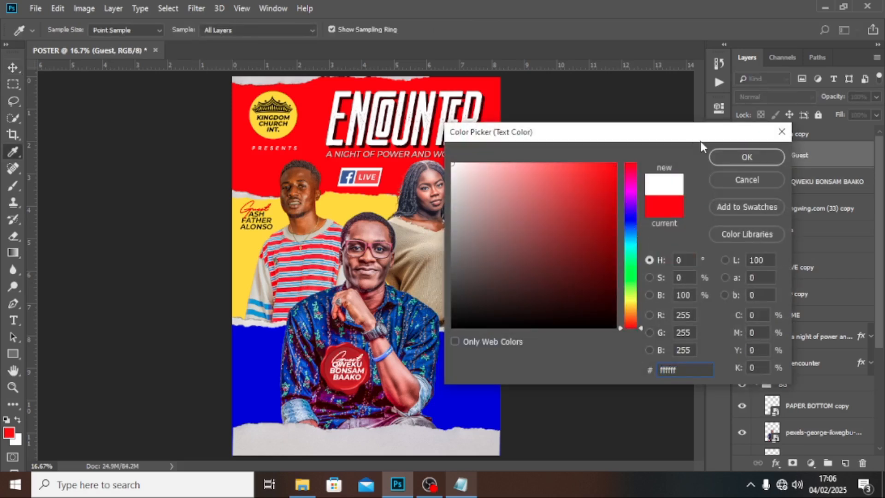
click(728, 157)
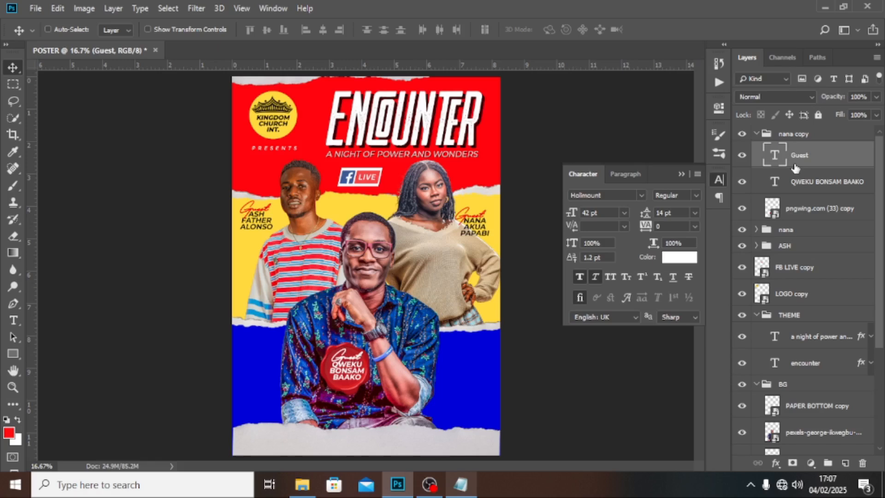
key(shift+Down)
key(shift+Down)
key(shift+Down)
Step: Enlarge the red badge slightly with Free Transform
click(794, 212)
key(ctrl+t)
drag(382, 392, 421, 349)
key(Return)
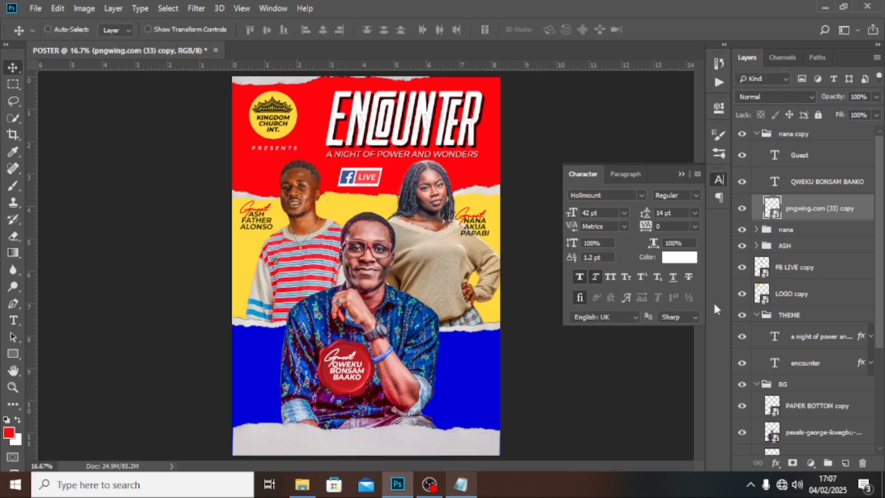
Step: Add a Gradient Overlay to the badge running from E5C307 yellow to E0490D orange
double_click(866, 202)
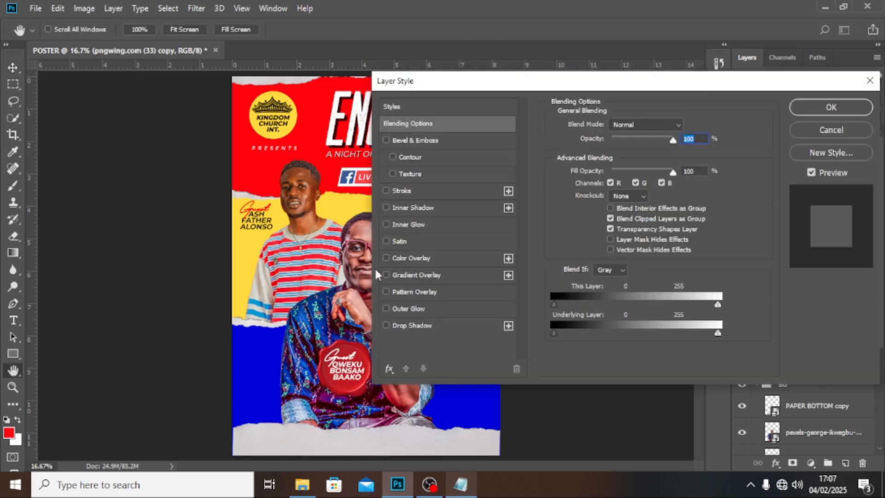
click(415, 275)
drag(456, 83, 474, 76)
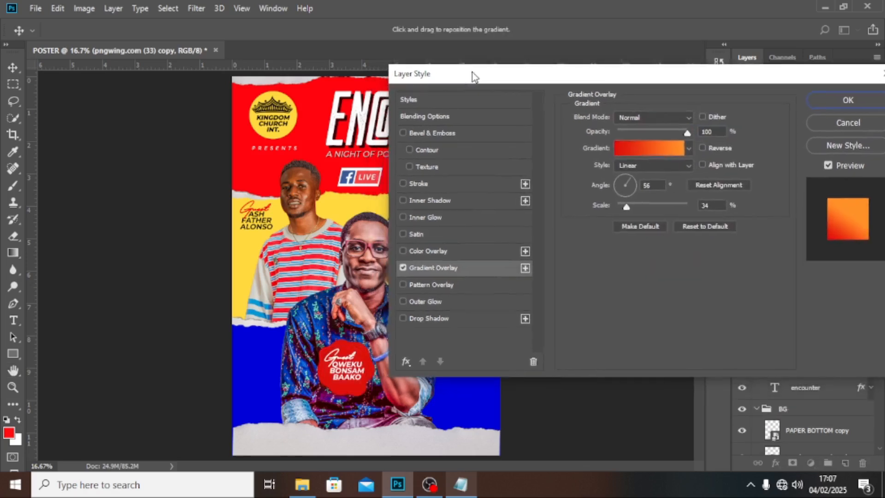
click(654, 155)
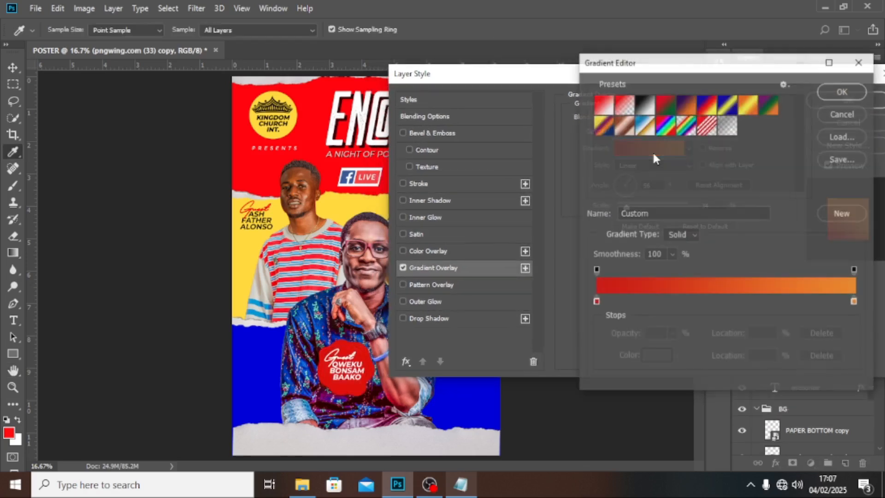
click(595, 302)
double_click(595, 302)
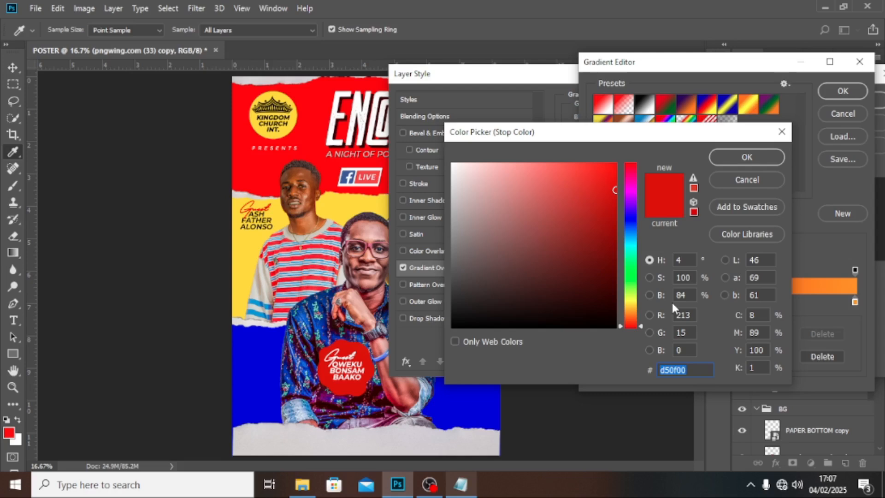
text(E5)
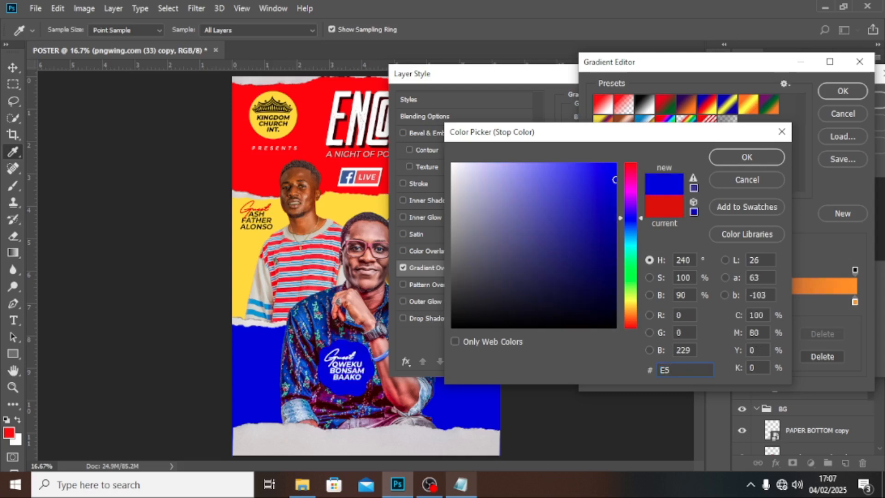
text(C3)
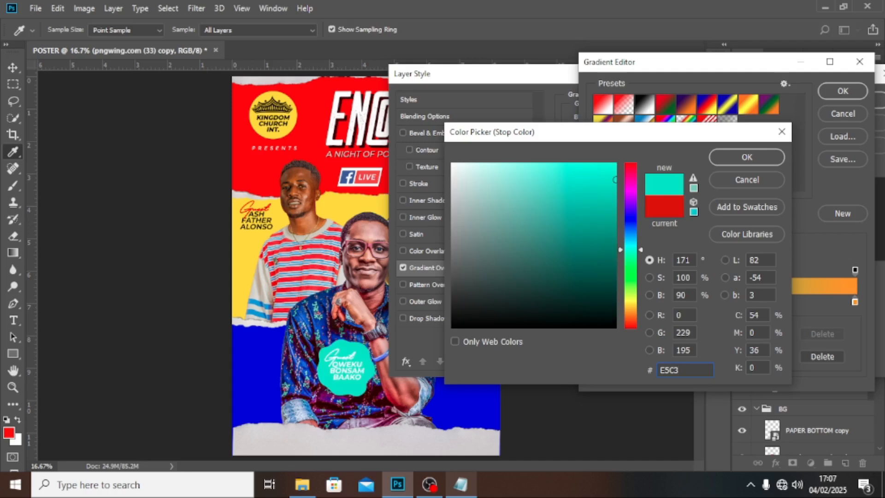
text(07)
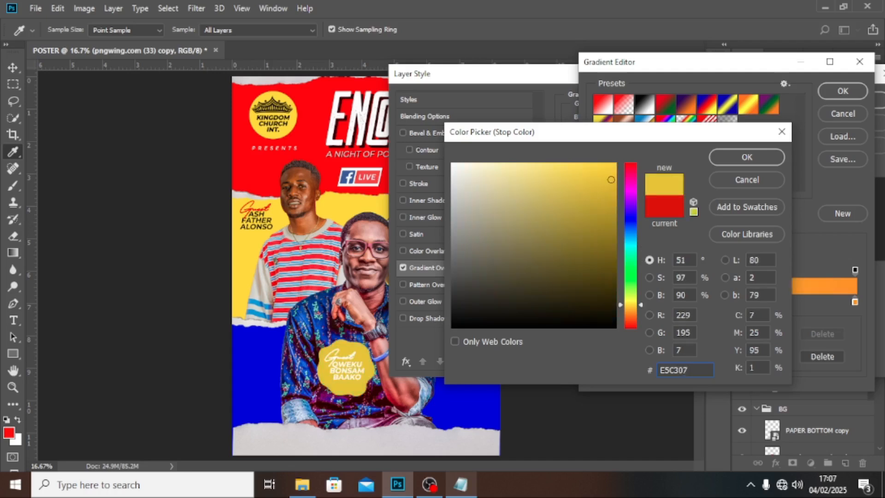
click(747, 158)
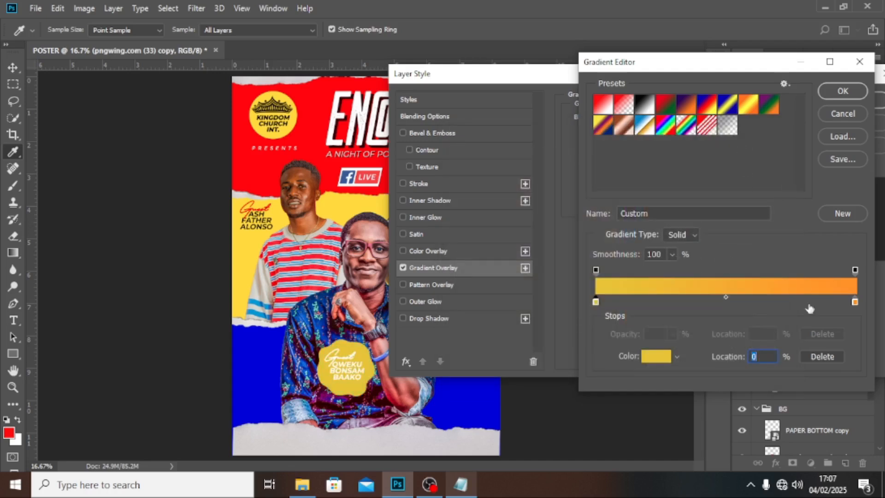
click(855, 304)
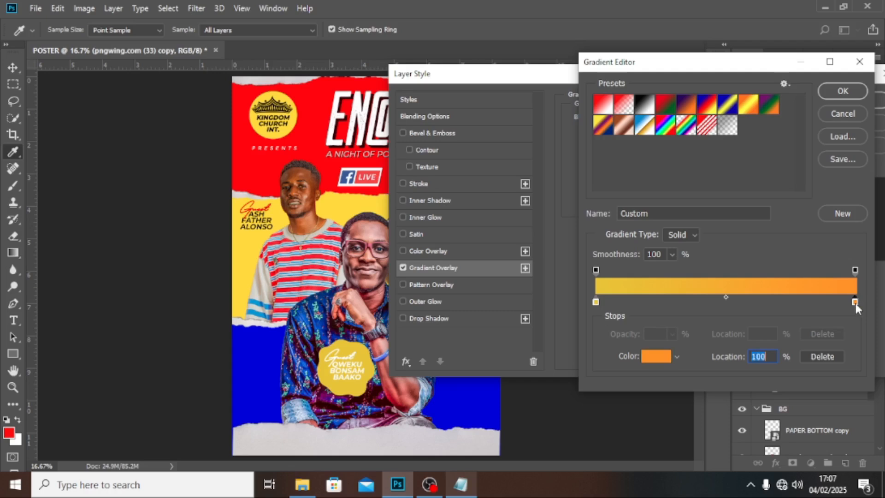
double_click(856, 302)
text(E)
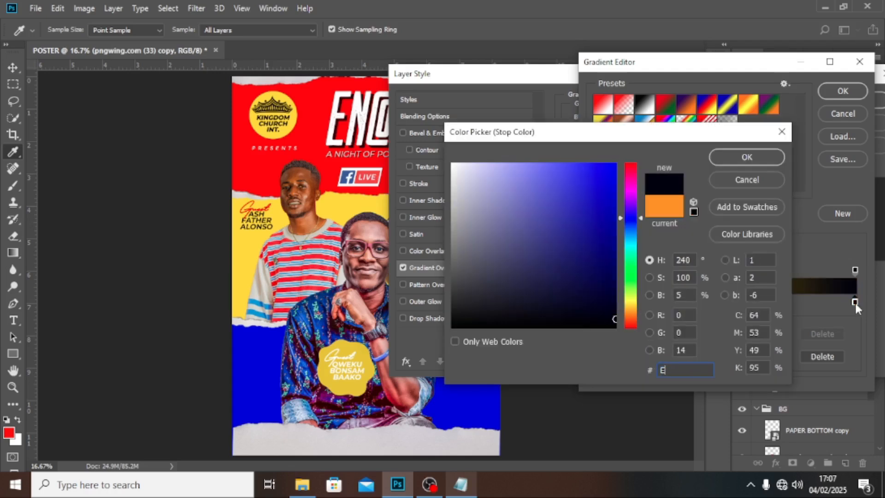
text(04)
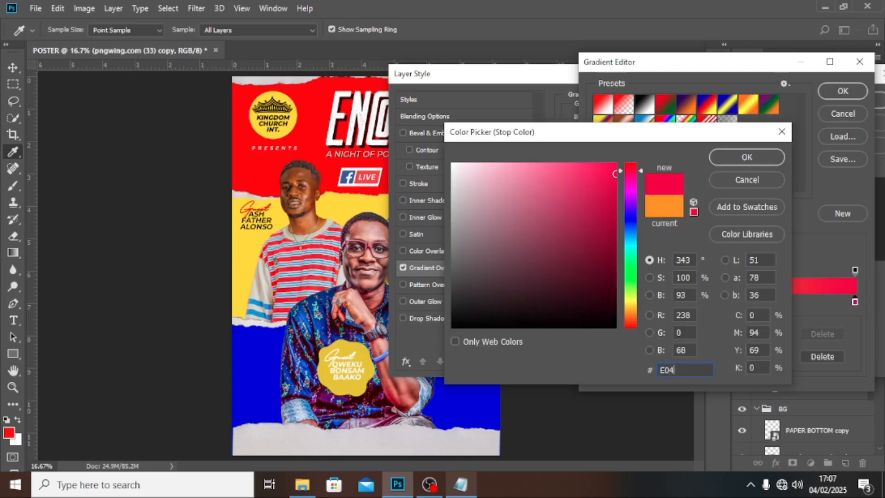
text(9)
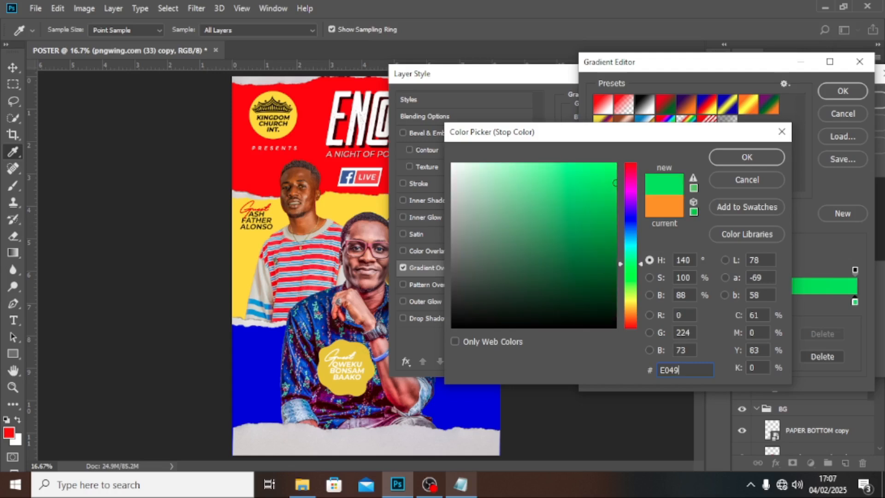
text(0D)
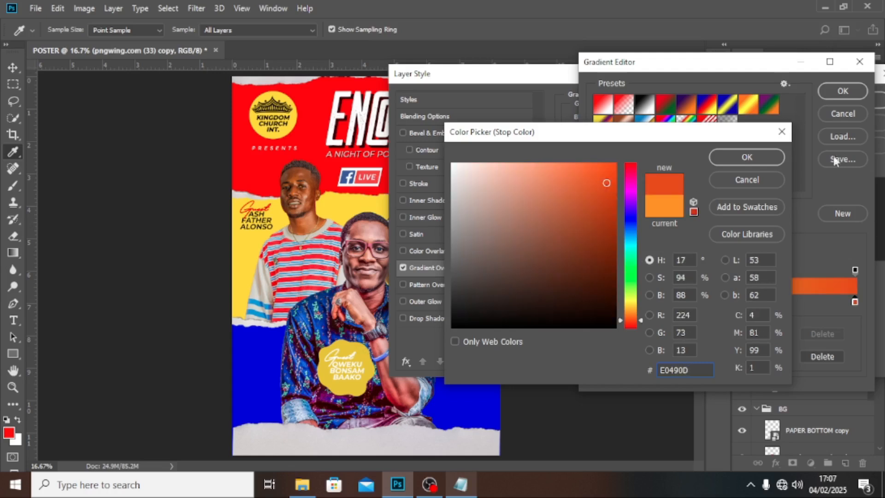
click(747, 157)
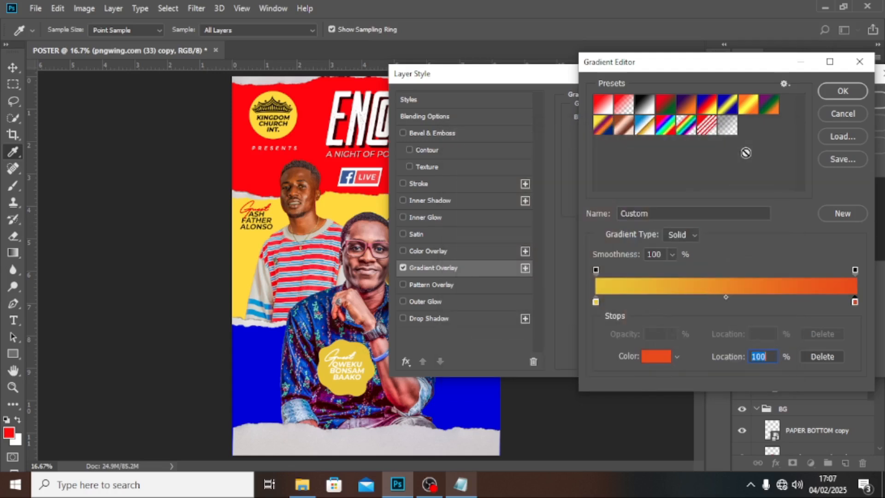
click(828, 95)
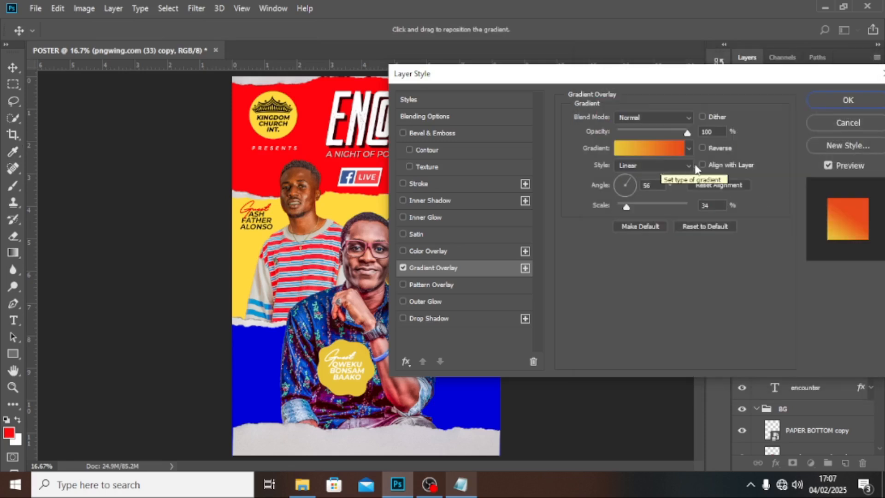
Step: Set the gradient angle to 0 and scale to 59, reposition it, and apply
double_click(658, 185)
text(0)
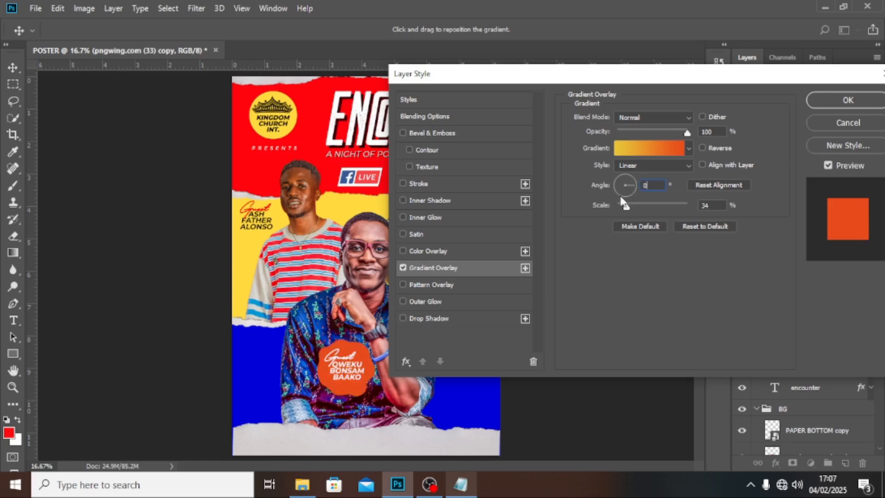
key(Tab)
text(59)
drag(341, 383, 378, 347)
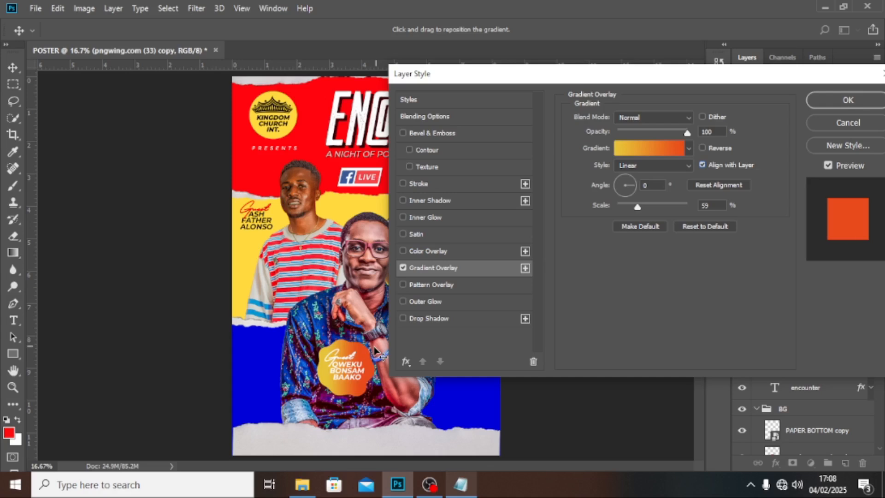
click(845, 101)
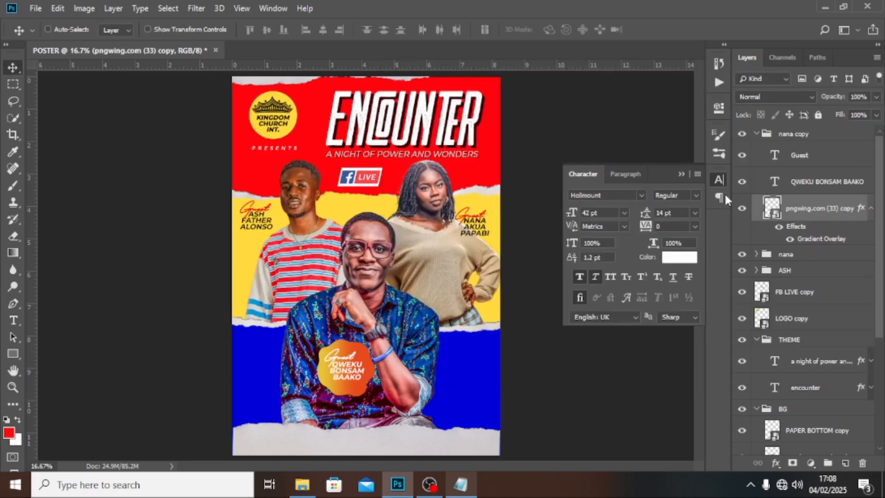
Step: Group the nana copy, nana and ASH layers into a group named NAMES
click(681, 174)
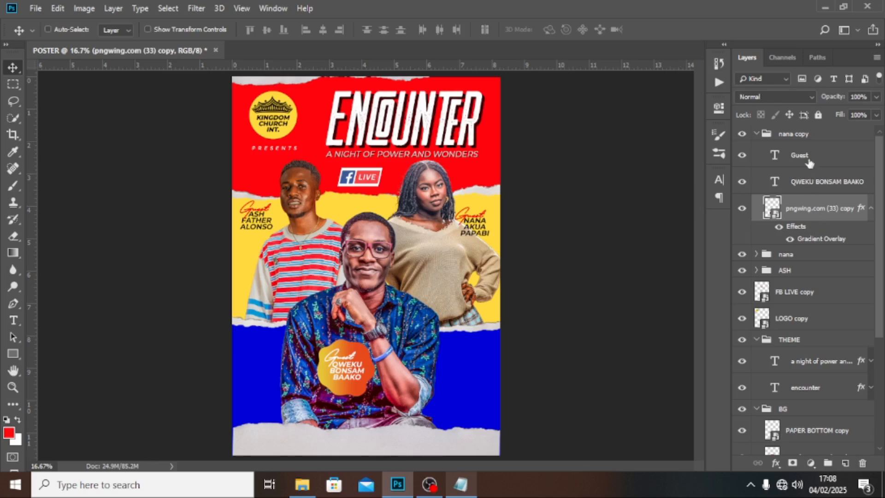
click(756, 134)
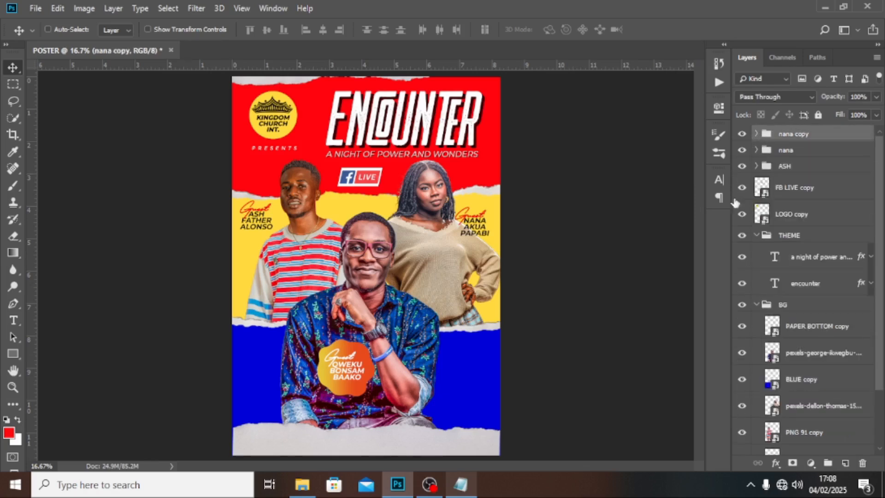
shift+click(784, 167)
key(ctrl+g)
double_click(791, 133)
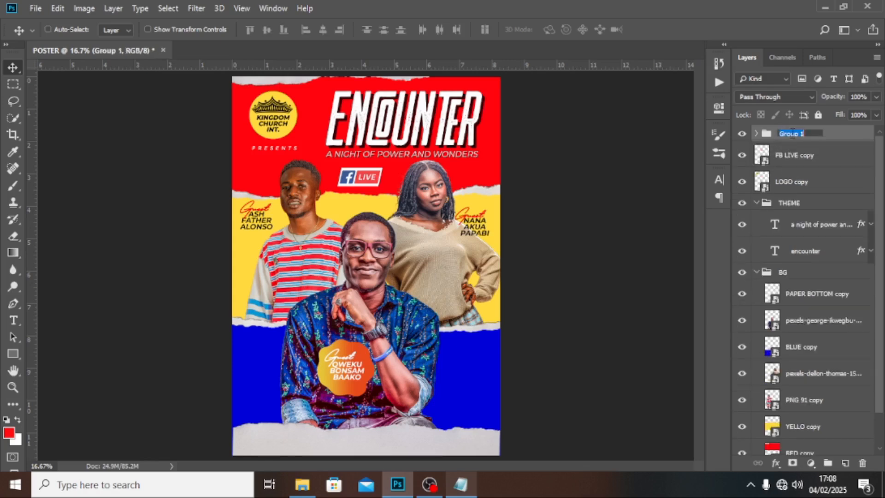
text(NAMES)
key(Return)
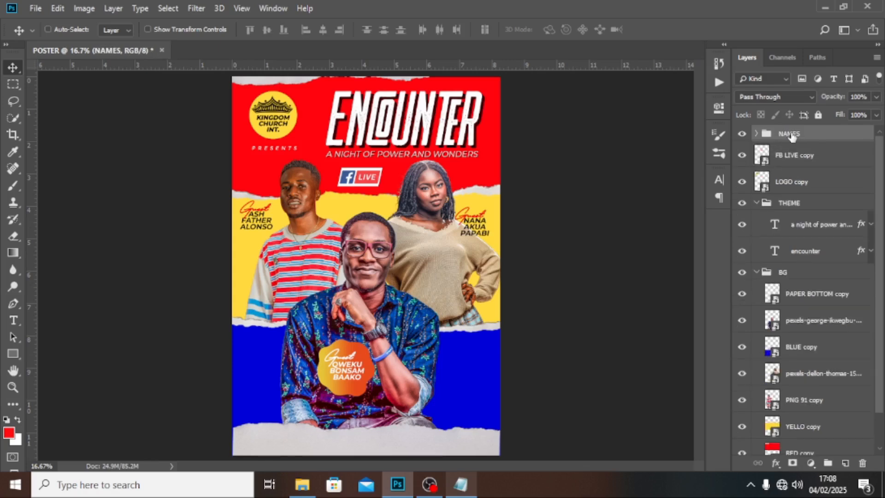
Step: Collapse the BG and THEME groups and put LOGO copy into a group named LOG
click(756, 272)
click(756, 203)
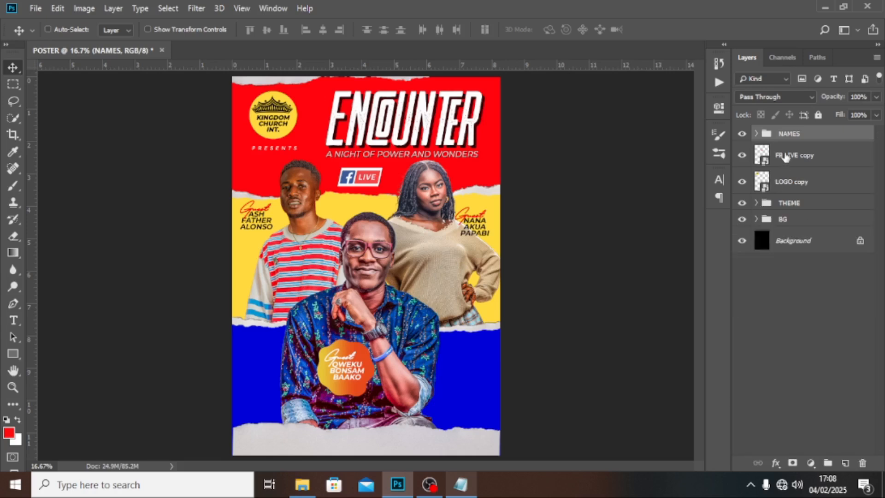
click(790, 184)
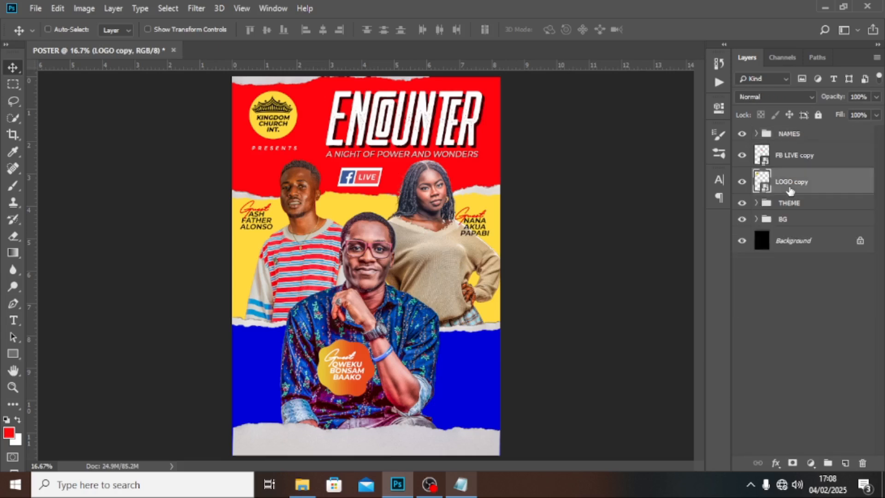
key(ctrl+g)
double_click(790, 177)
text(LOG)
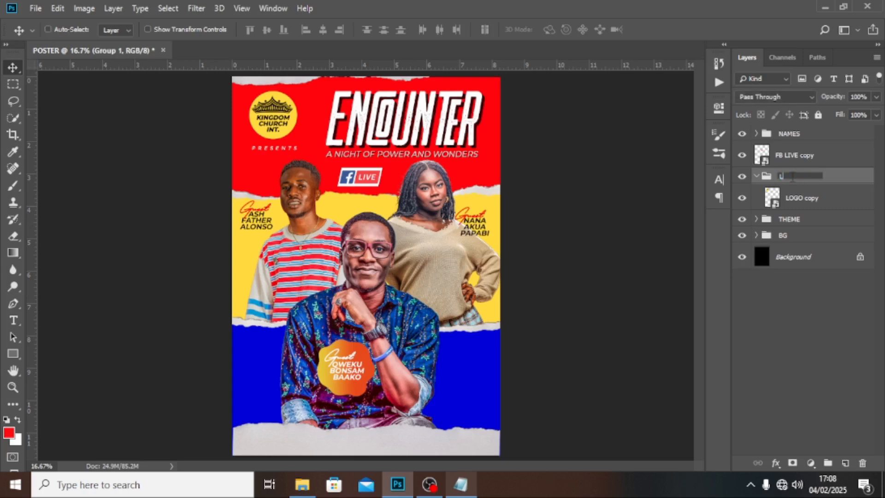
key(Return)
Step: Put FB LIVE copy into a group named FB LIVE and collapse the new groups
click(798, 157)
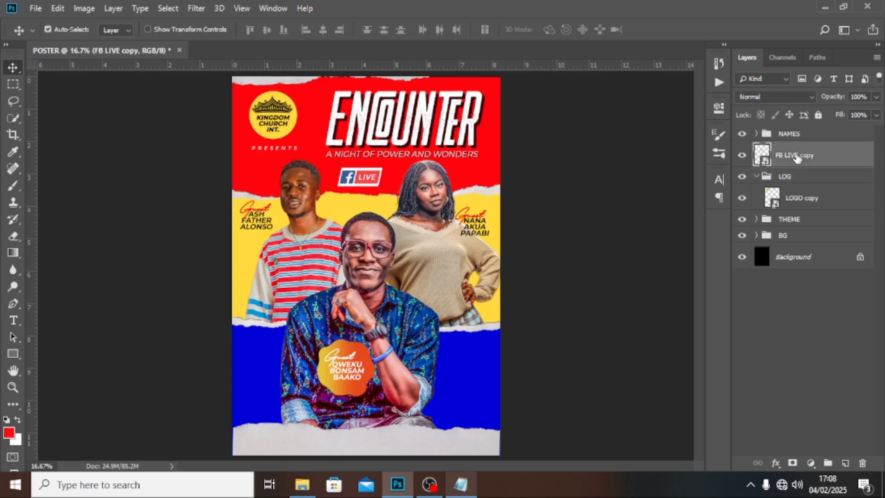
key(ctrl+g)
double_click(798, 157)
text(FB LI)
key(Return)
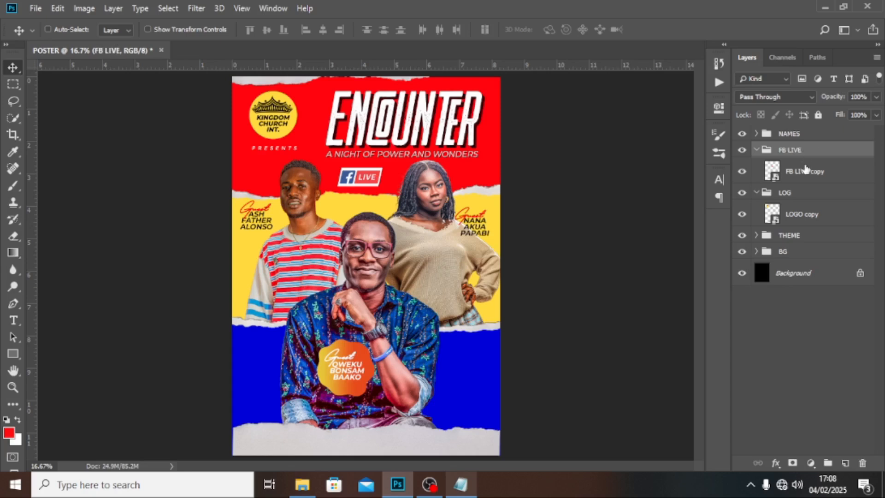
click(757, 150)
click(757, 167)
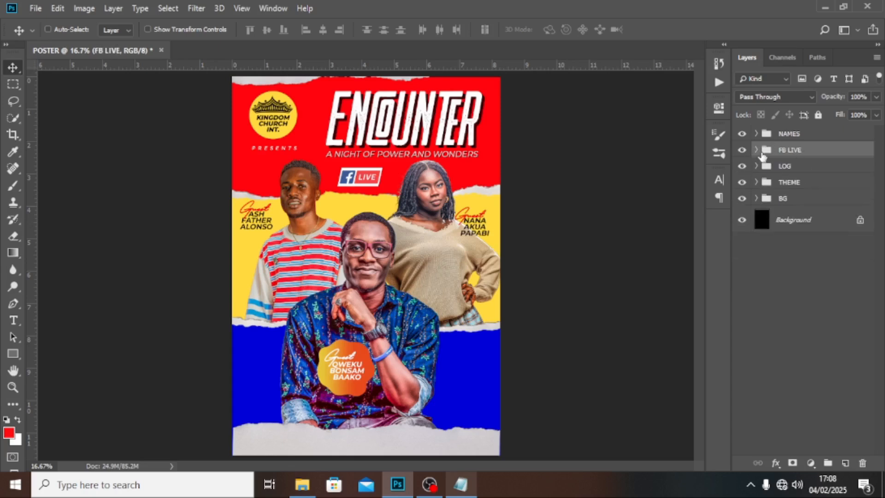
click(767, 136)
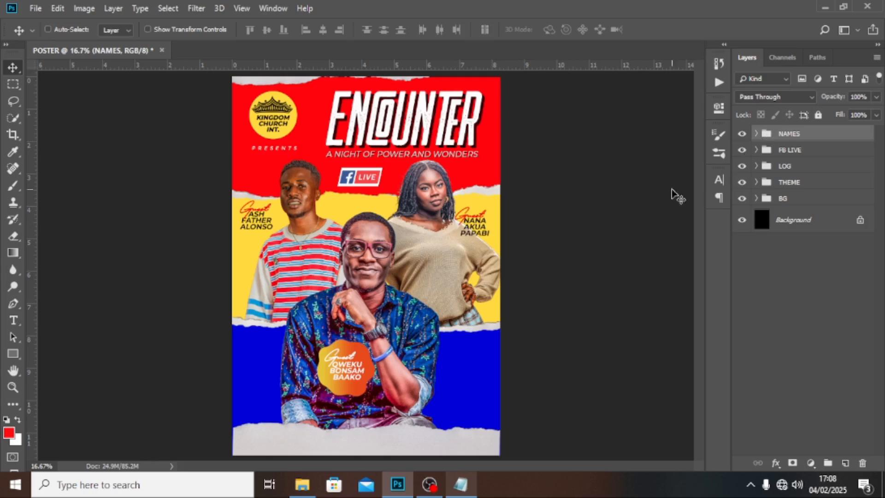
Step: Paste the date 16th feb. fri. from the notes as new text on the blue band
key(t)
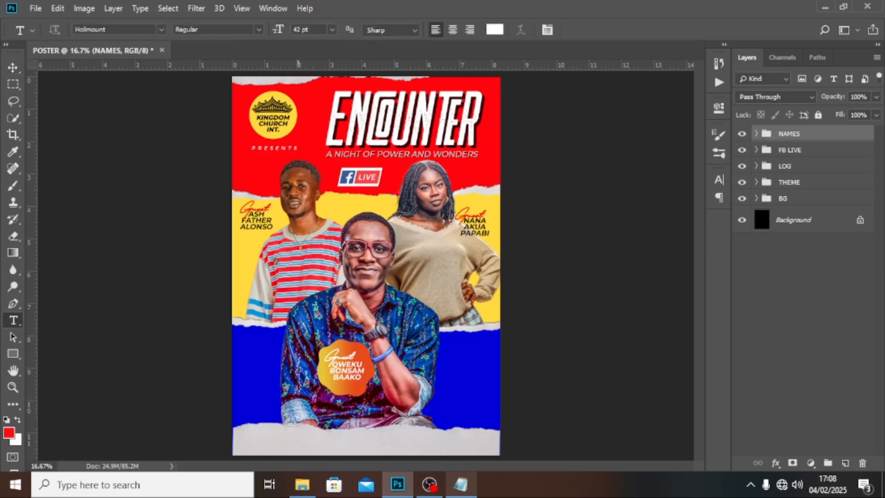
click(262, 363)
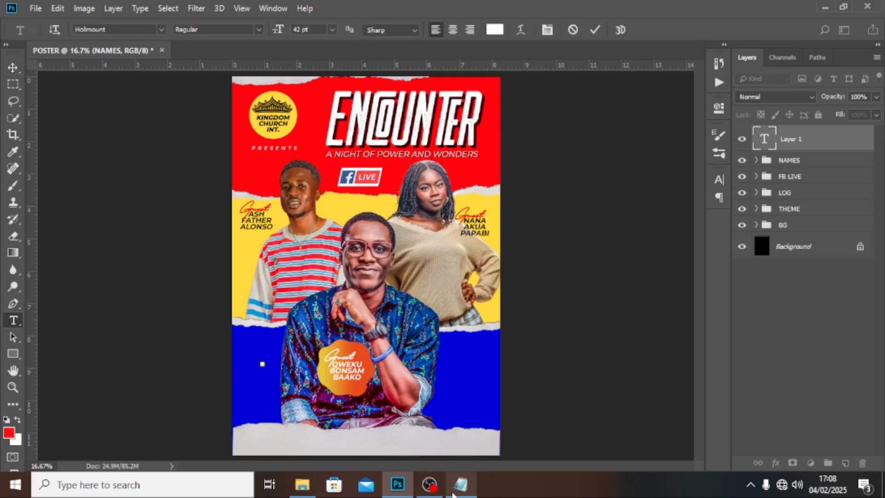
click(461, 484)
click(98, 262)
drag(96, 271, 69, 248)
key(ctrl+c)
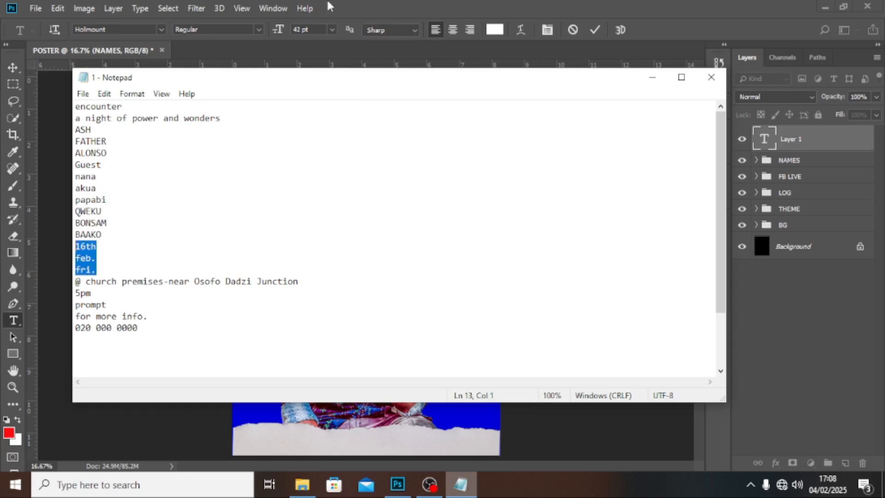
key(alt+Tab)
key(ctrl+v)
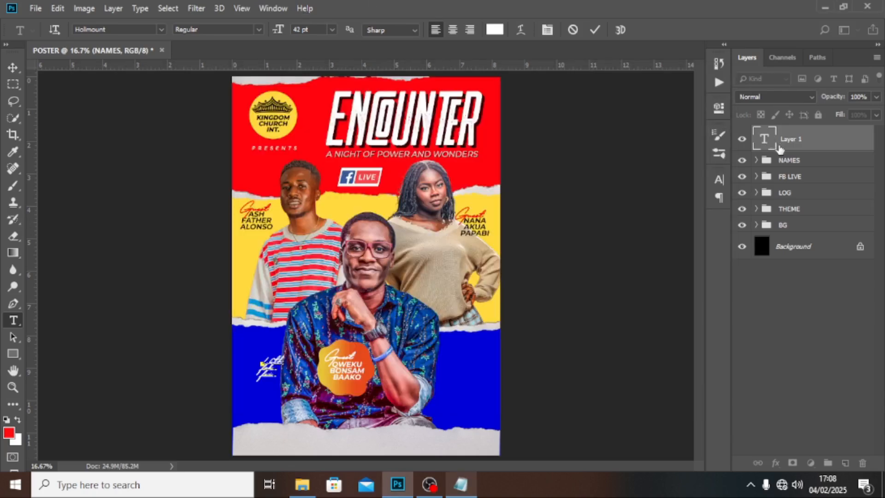
click(766, 140)
Step: Set the date font to Montserrat Bold and move it further left
click(719, 179)
click(632, 195)
text(MONT)
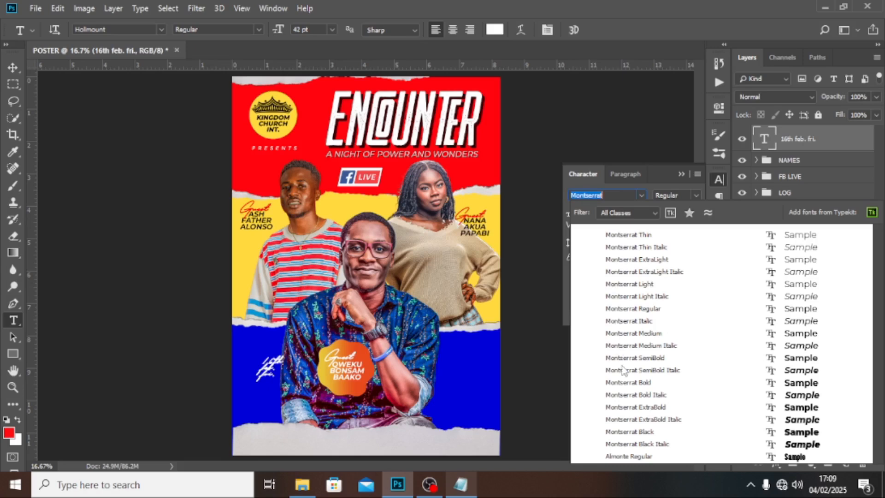
click(623, 386)
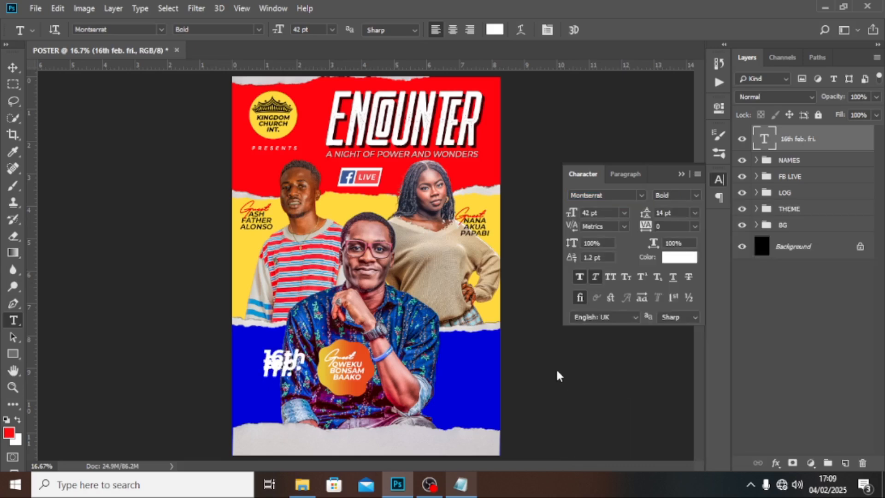
click(13, 68)
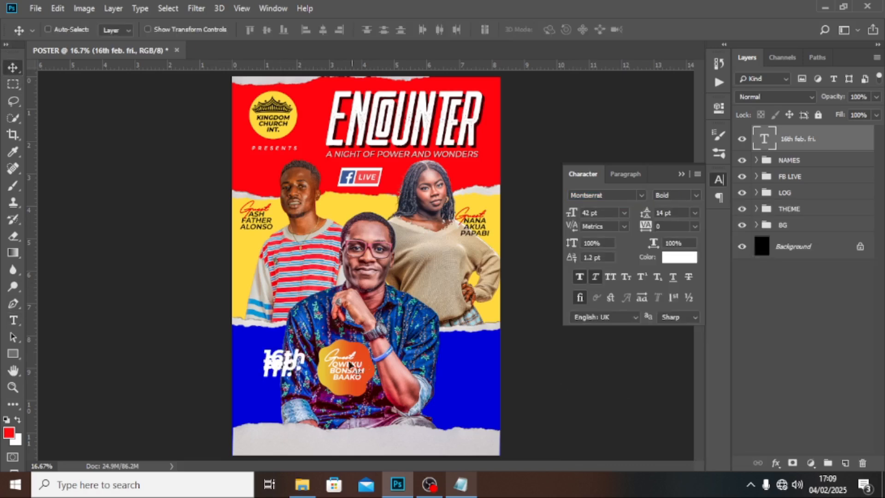
drag(287, 362, 266, 369)
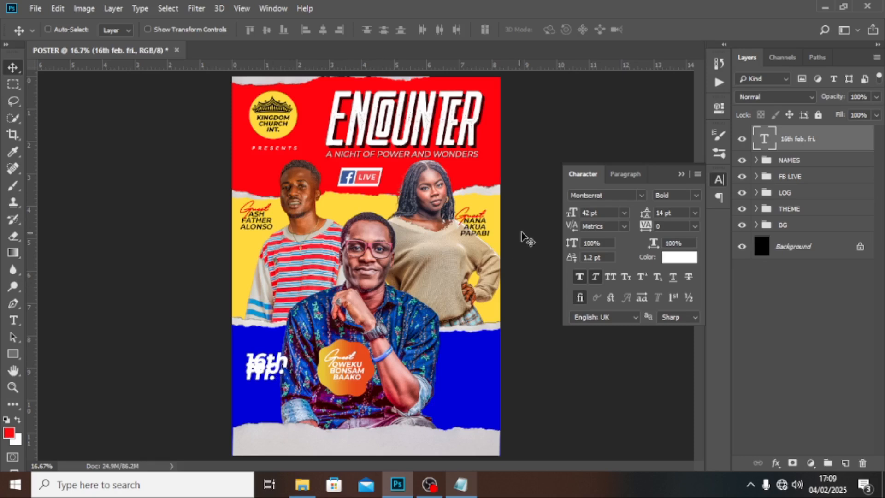
Step: Set the date's font size and leading to 30 pt
click(599, 212)
text(30)
key(Return)
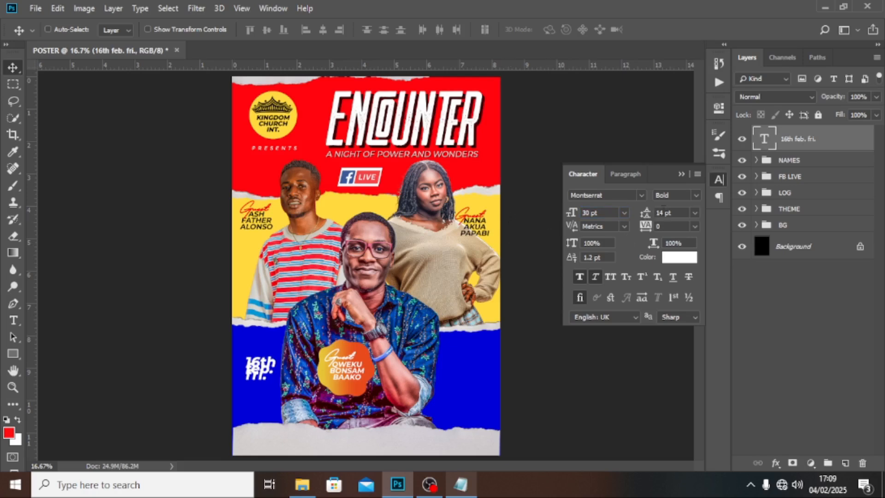
click(676, 213)
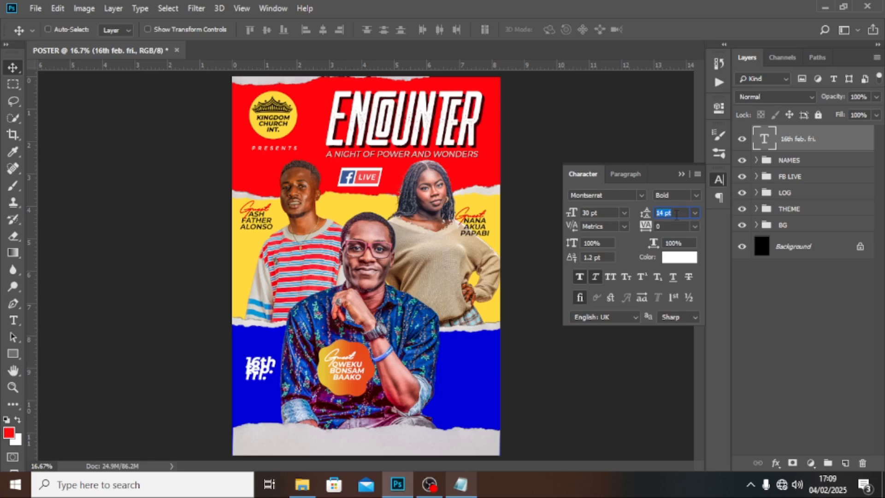
text(3)
key(Return)
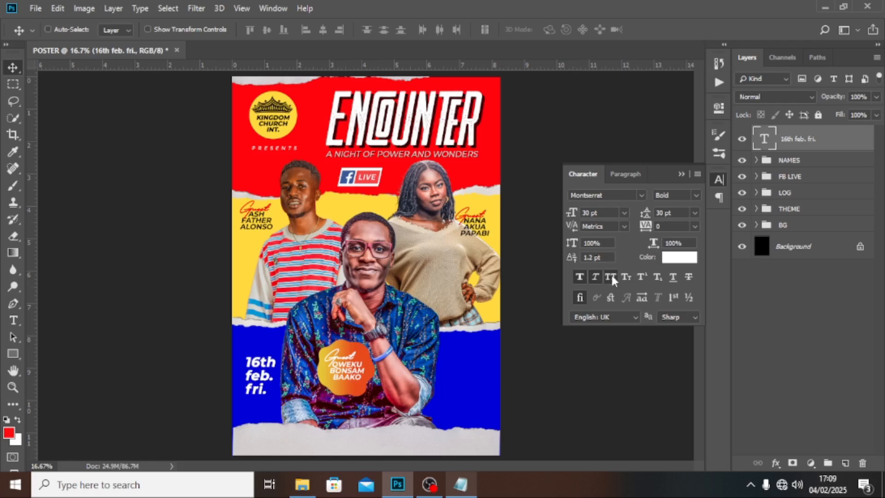
Step: Make the date all caps and tighten its leading slightly
click(611, 278)
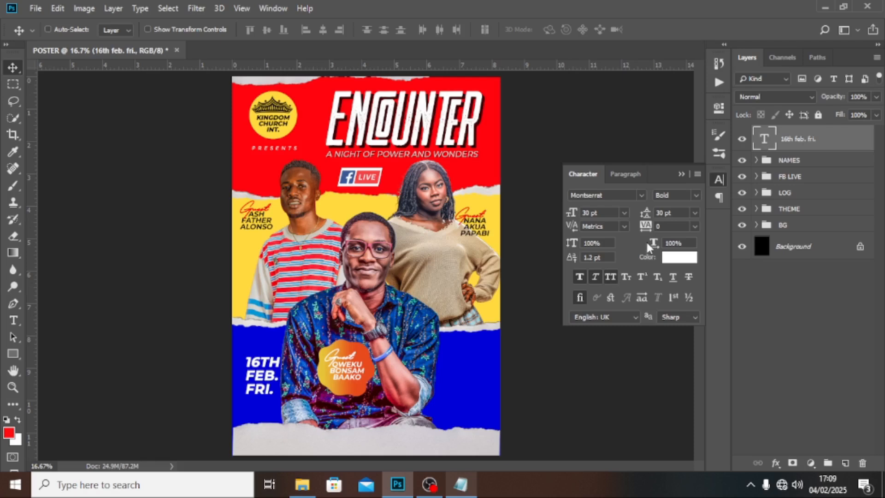
drag(648, 214, 647, 215)
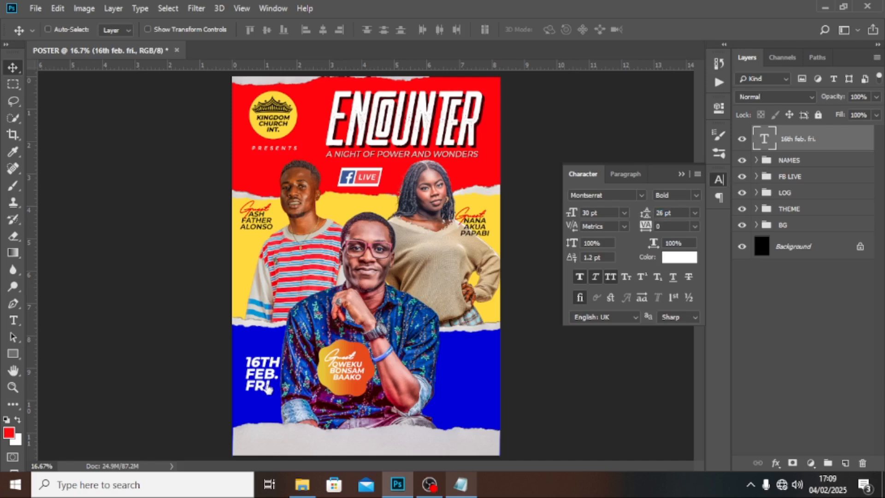
double_click(839, 139)
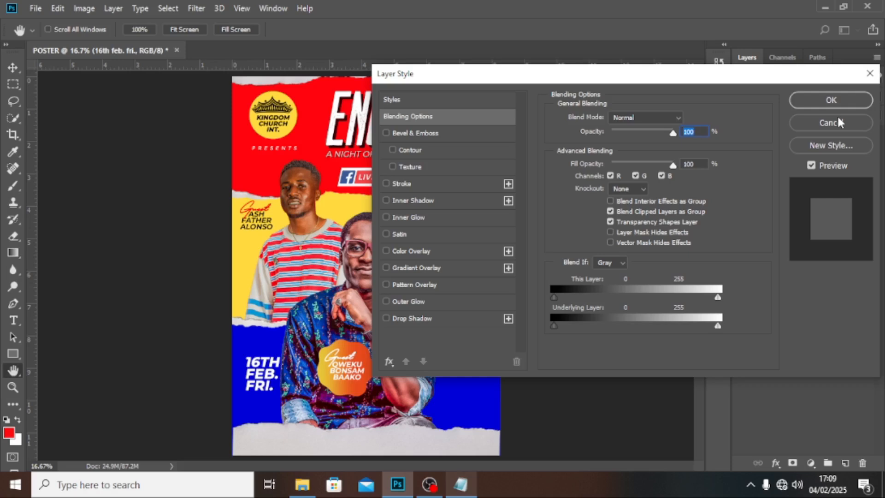
click(838, 123)
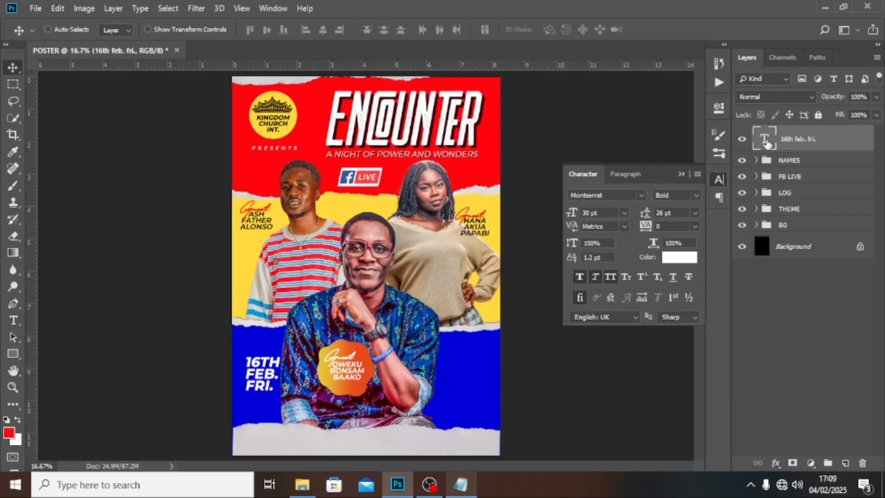
Step: Colour the word FRI. in the date yellow
double_click(767, 144)
drag(277, 388, 226, 387)
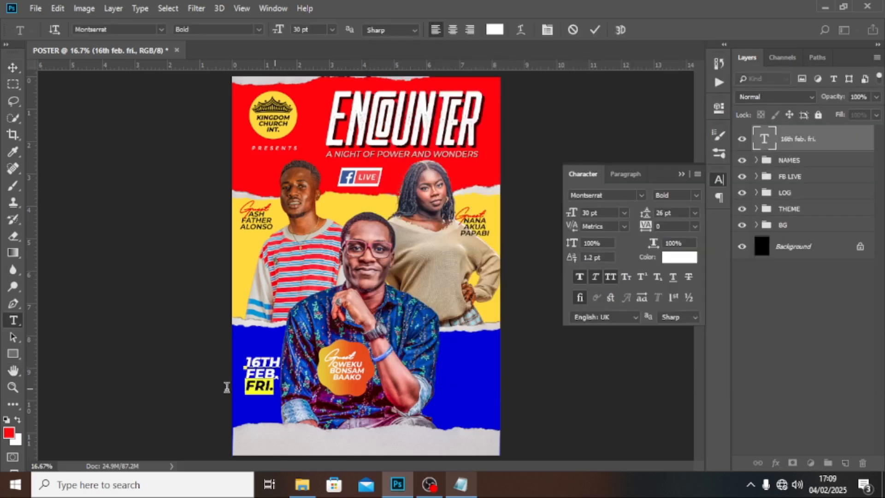
click(677, 257)
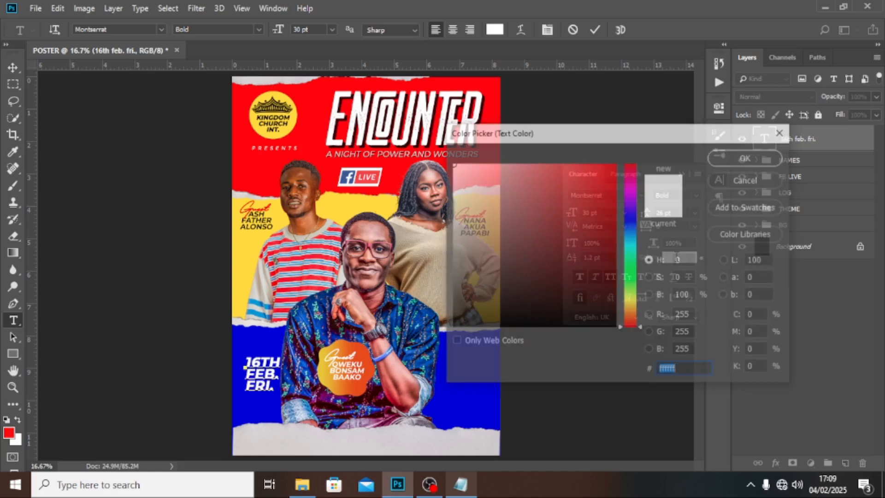
text(f6d03c)
click(740, 157)
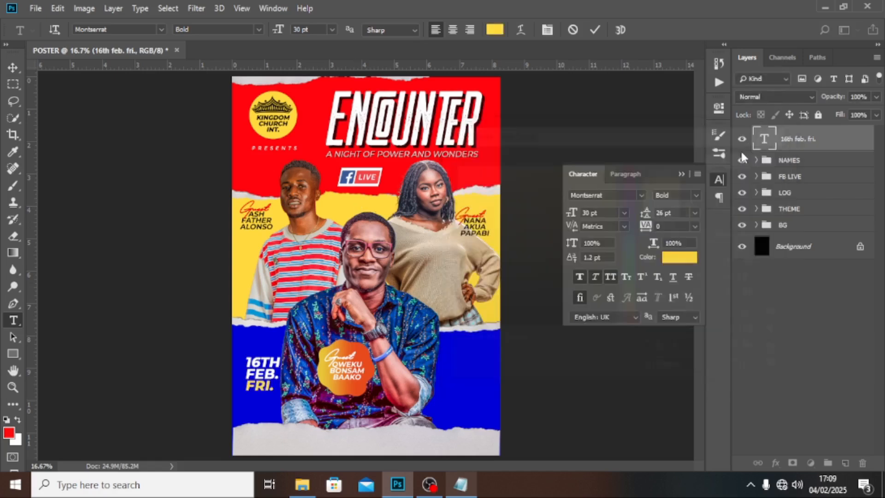
key(ctrl+Return)
Step: Nudge the date up, duplicate it, and move the copy to the band's right side
key(v)
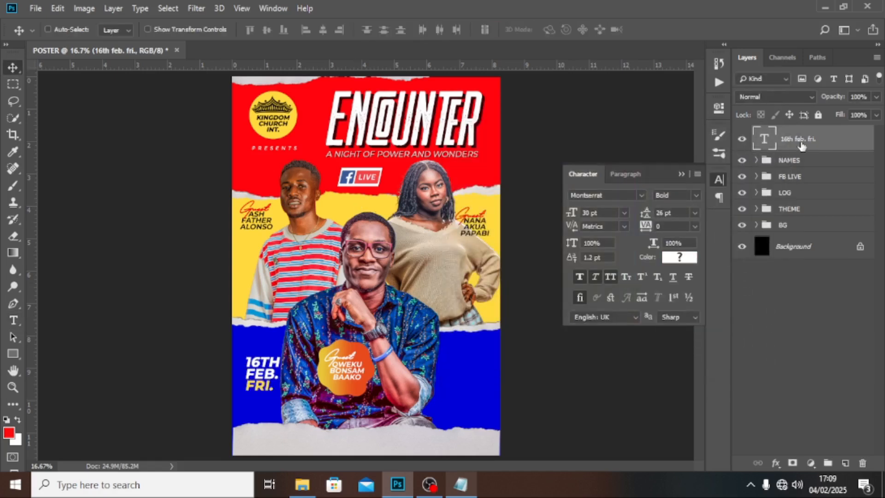
drag(260, 374, 257, 372)
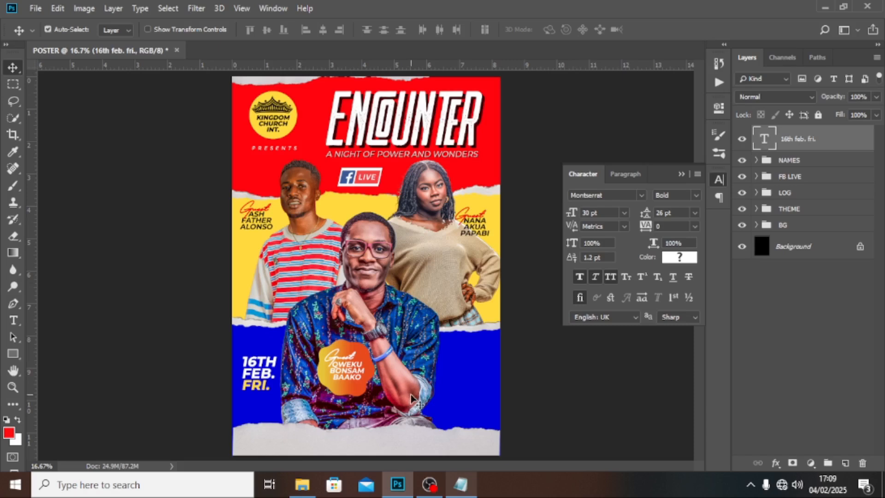
key(ctrl+j)
drag(270, 379, 464, 405)
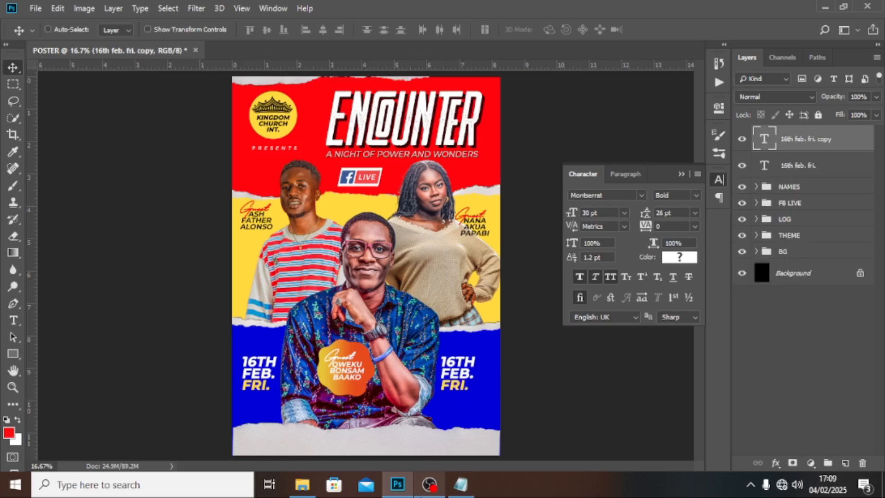
Step: Change the copied date text to 5PM
double_click(766, 139)
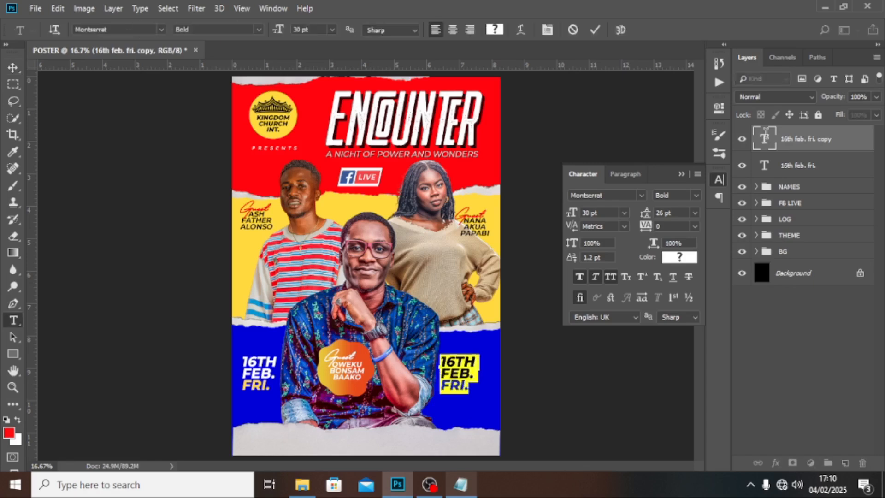
text(5PM)
key(ctrl+Return)
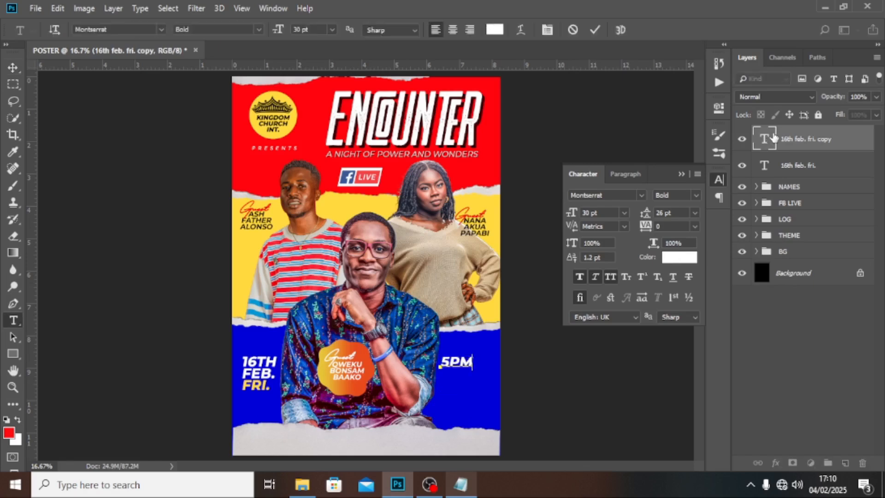
key(v)
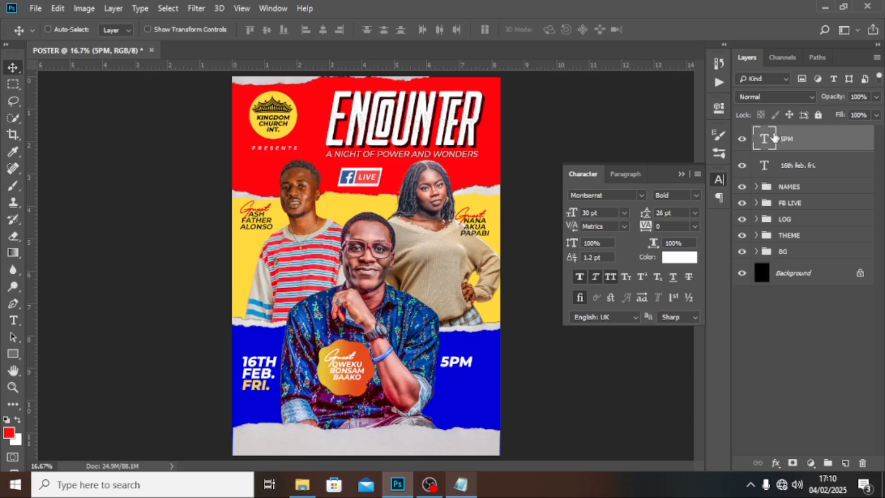
Step: Make 5PM 47 pt with -20 tracking in yellow ffd800
click(608, 212)
text(5)
text(47)
key(Return)
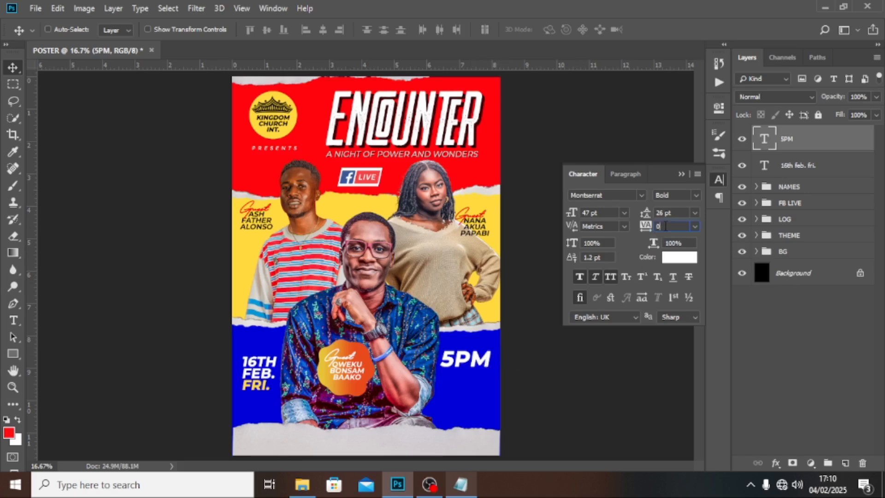
key(BackSpace)
text(-2)
key(Return)
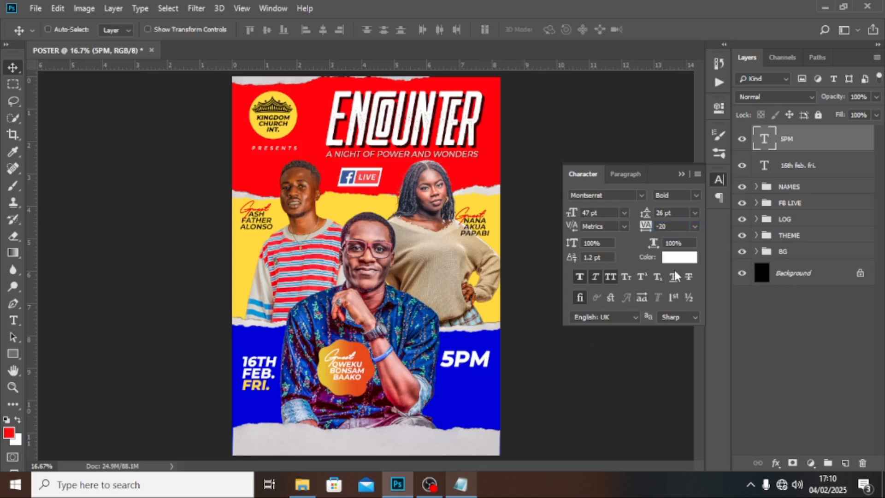
click(673, 257)
text(ffd800)
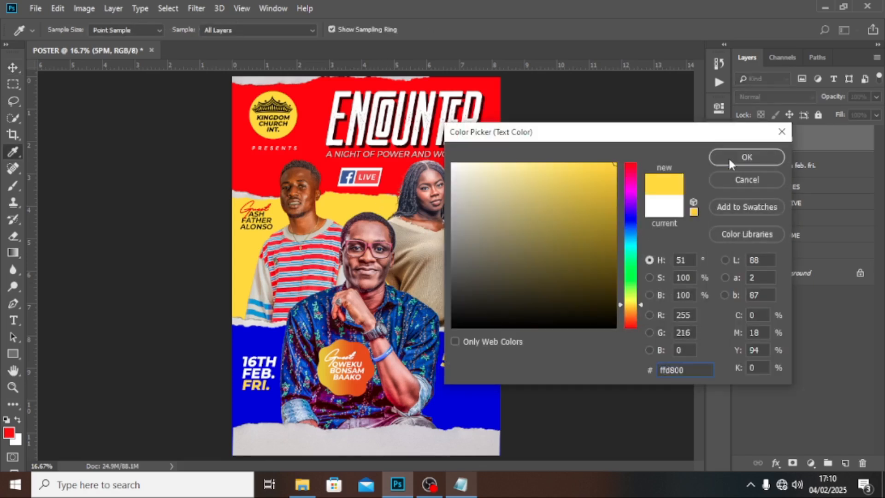
click(729, 157)
Step: Duplicate 5PM and move the copy just below the original
key(ctrl+j)
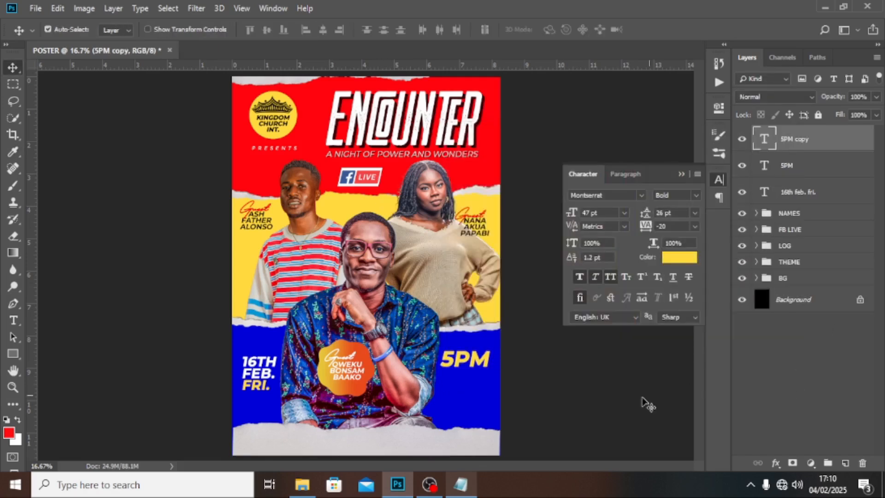
drag(470, 355, 471, 373)
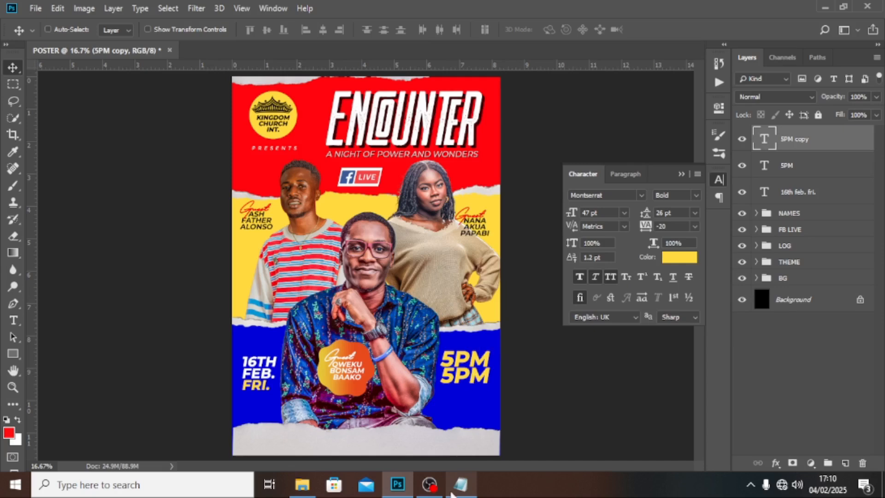
click(460, 484)
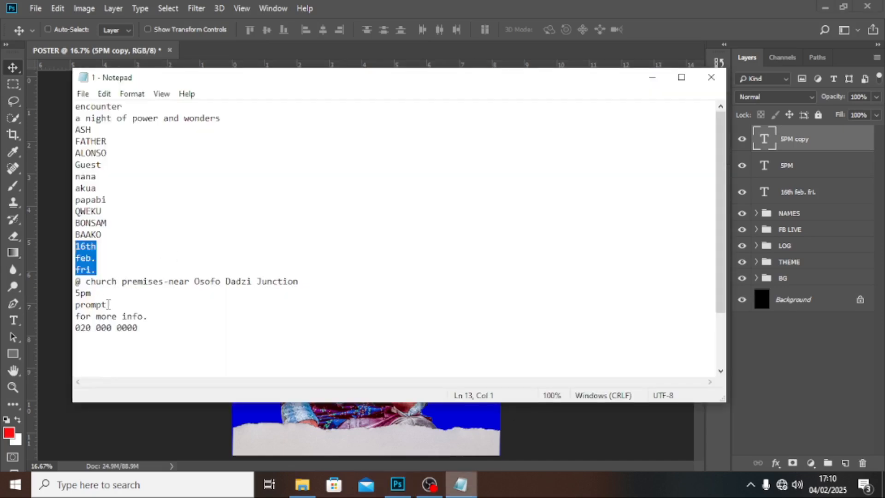
Step: Copy 'prompt' from the notes and paste it into the 5PM copy as PROMPT
click(75, 316)
key(shift+Up)
key(ctrl+c)
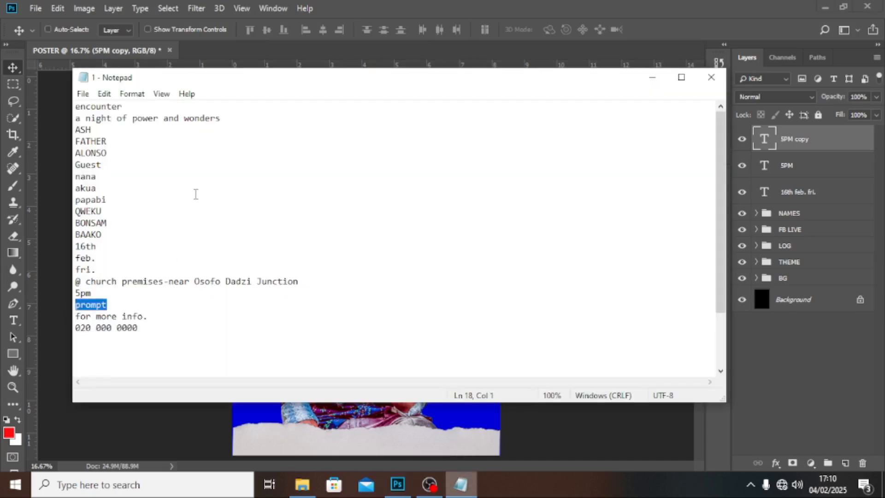
click(460, 7)
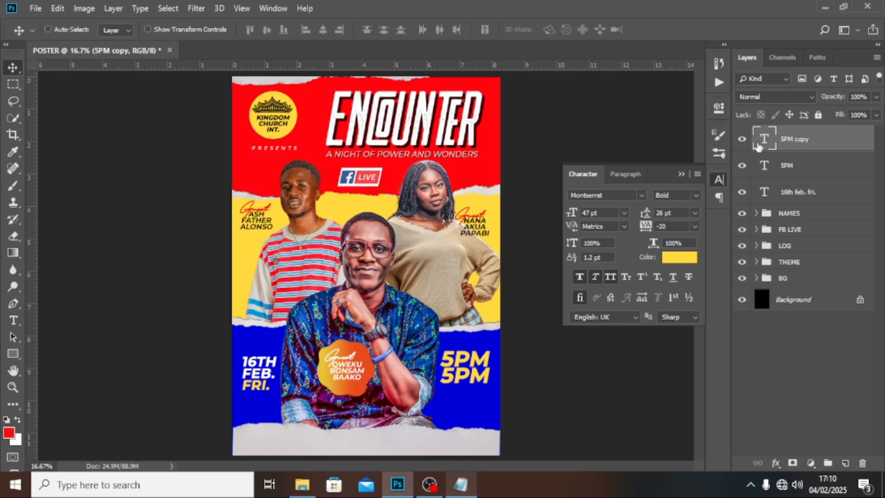
double_click(762, 140)
key(ctrl+v)
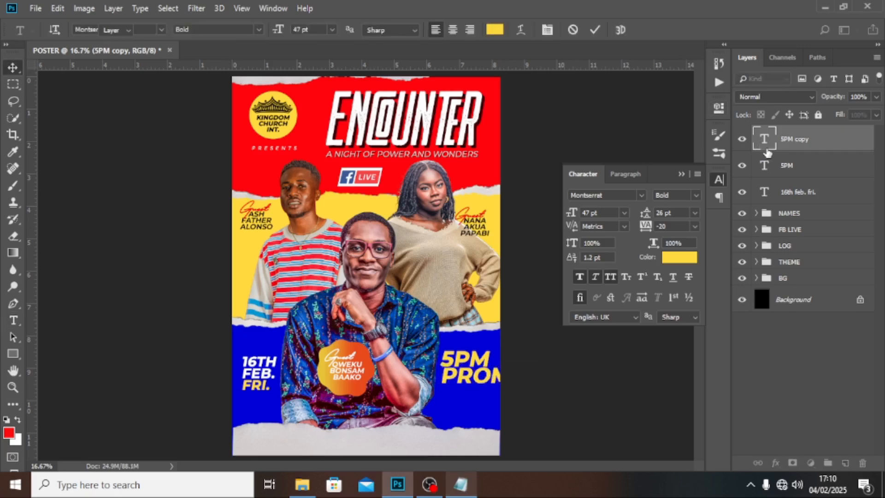
key(ctrl+Return)
Step: Shrink PROMPT to fit under 5PM, nudge it left, and colour it white (ffffff)
key(ctrl+t)
drag(539, 388, 492, 372)
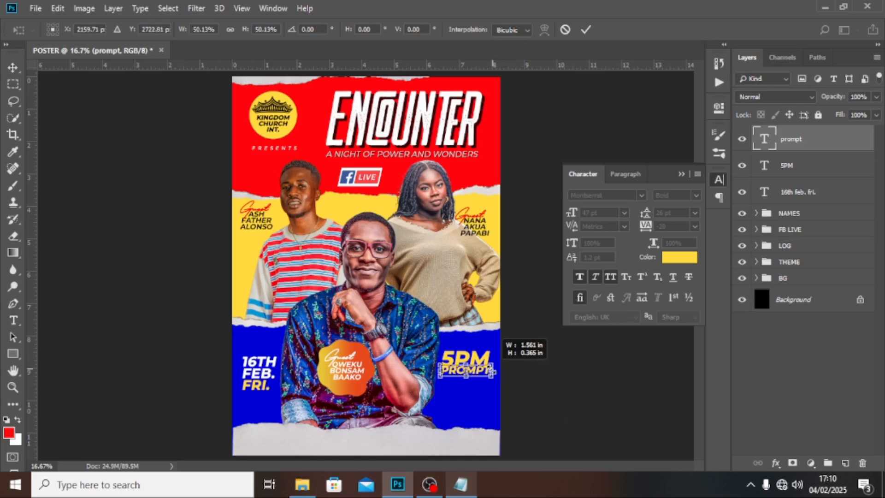
key(Return)
key(shift+Left)
key(shift+Left)
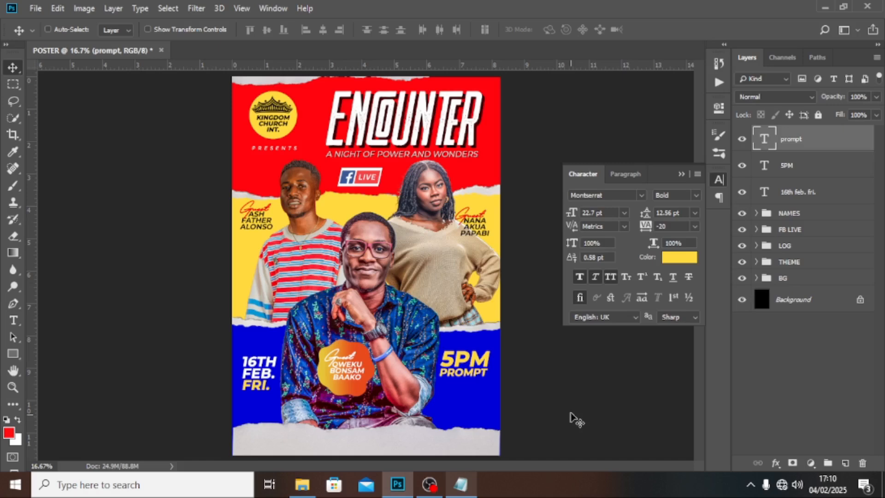
click(674, 259)
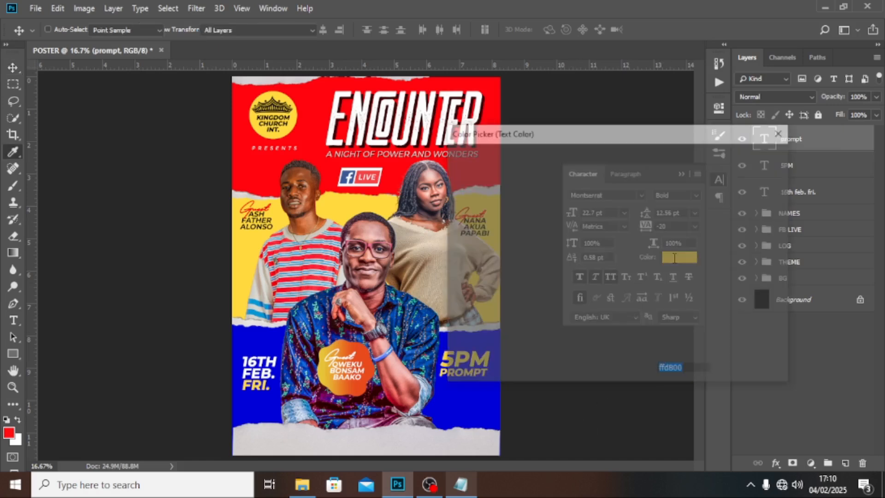
text(ffffff)
click(748, 159)
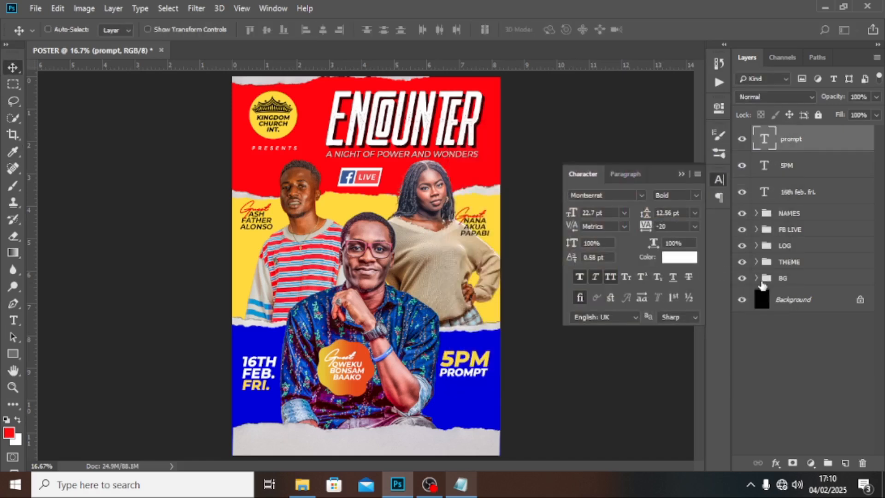
Step: Duplicate PROMPT below and replace its text with the for-more-info and contact number lines
key(ctrl+j)
key(shift+Down)
key(shift+Down)
key(shift+Down)
key(shift+Down)
key(shift+Down)
key(shift+Down)
key(shift+Down)
key(shift+Down)
key(shift+Down)
key(shift+Down)
key(shift+Down)
key(shift+Down)
key(shift+Down)
key(shift+Down)
key(shift+Down)
key(shift+Down)
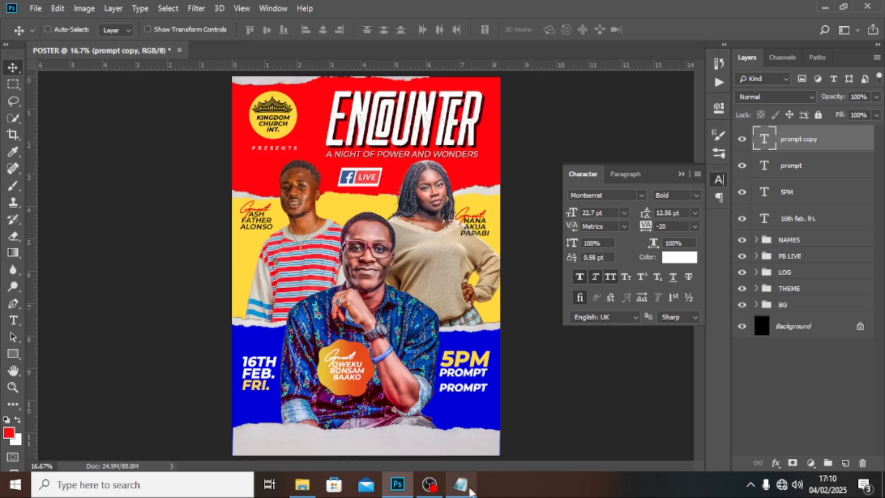
click(461, 484)
drag(142, 327, 67, 313)
click(514, 16)
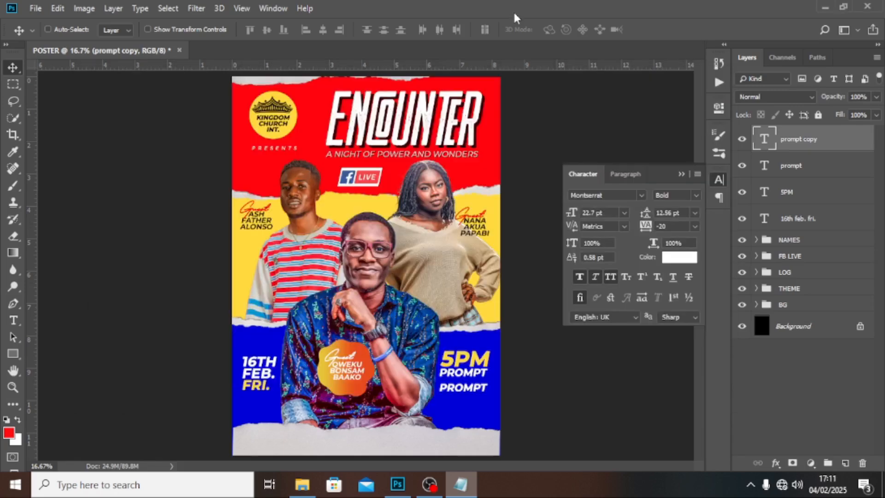
double_click(764, 133)
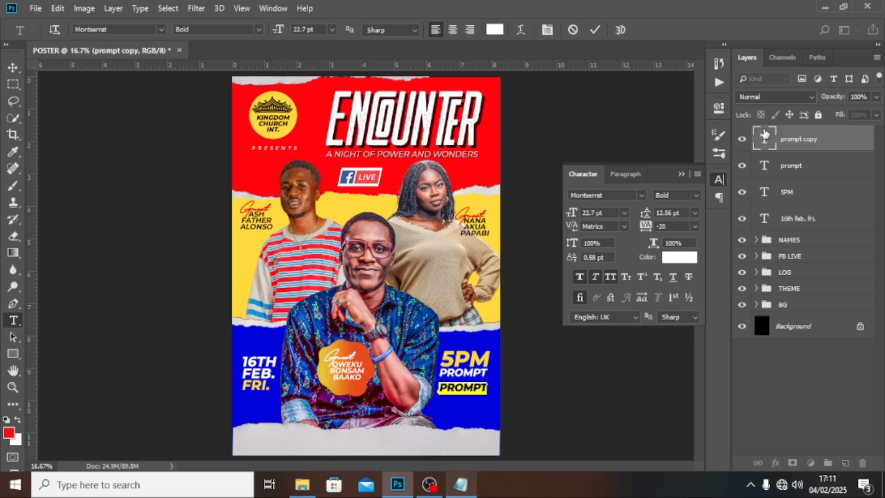
key(ctrl+v)
key(ctrl+Return)
key(v)
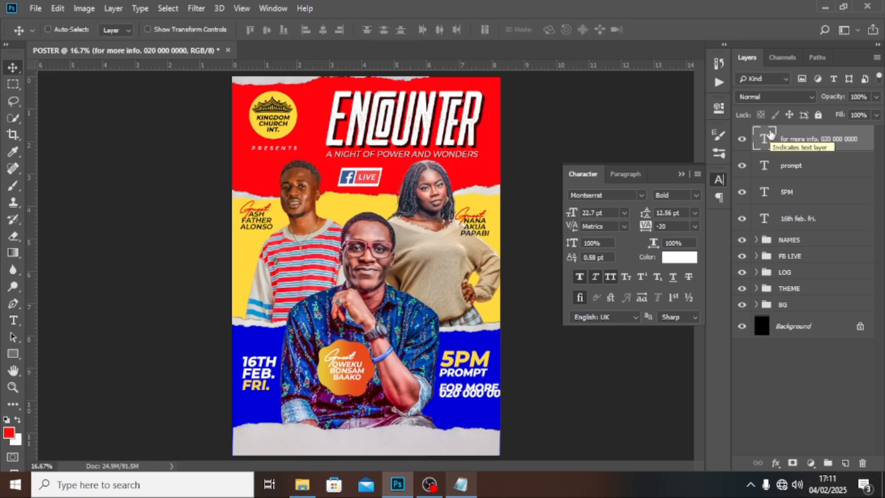
Step: Set the contact info text size to 11 pt
click(608, 213)
text(11)
key(Return)
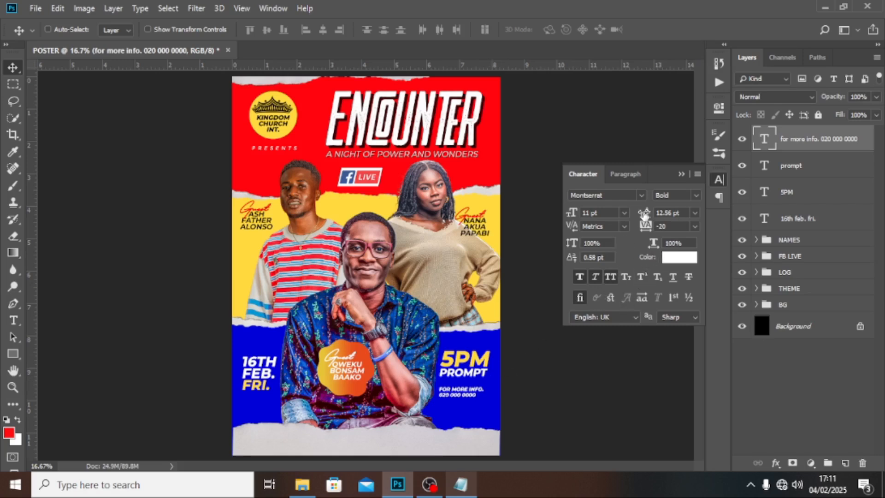
Step: Set the contact text's leading to 10 pt
click(645, 214)
text(10)
key(Return)
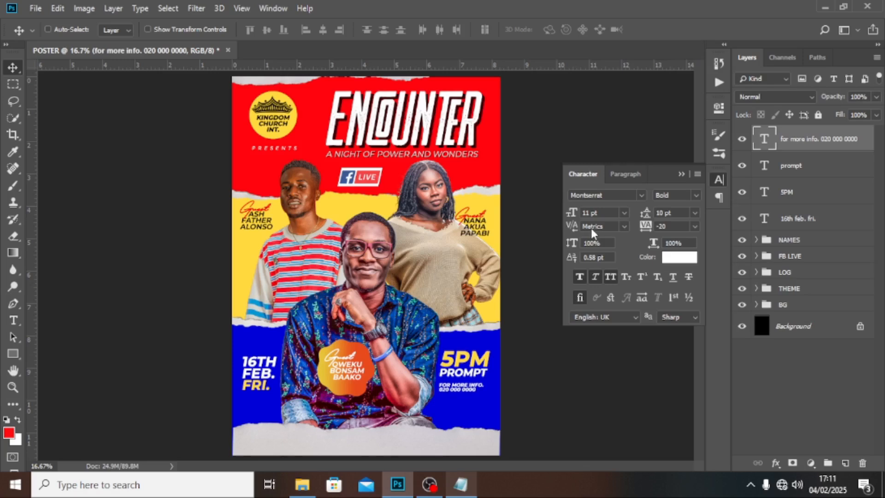
Step: Place the 048 copy line graphic on the poster and scale it down small
click(302, 484)
drag(217, 97, 415, 283)
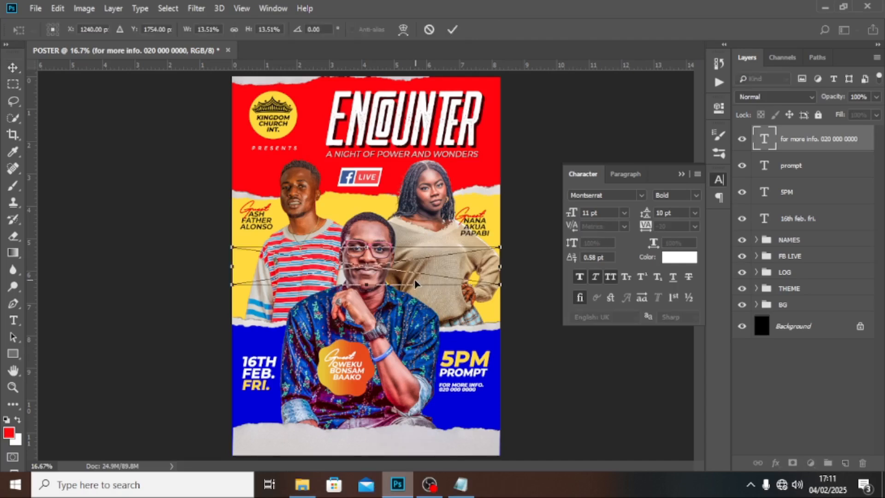
drag(232, 284, 462, 404)
key(Return)
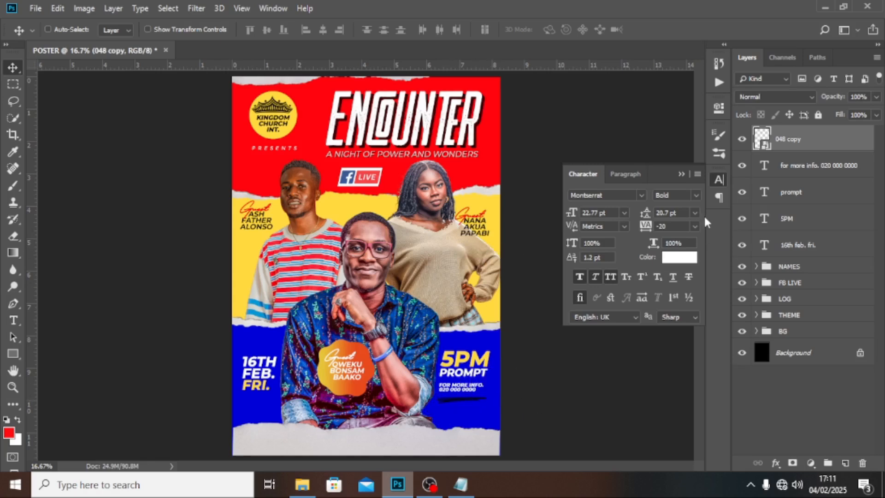
Step: Give the 048 copy line a white (ffffff) Color Overlay, then select it with the contact text layer
double_click(831, 136)
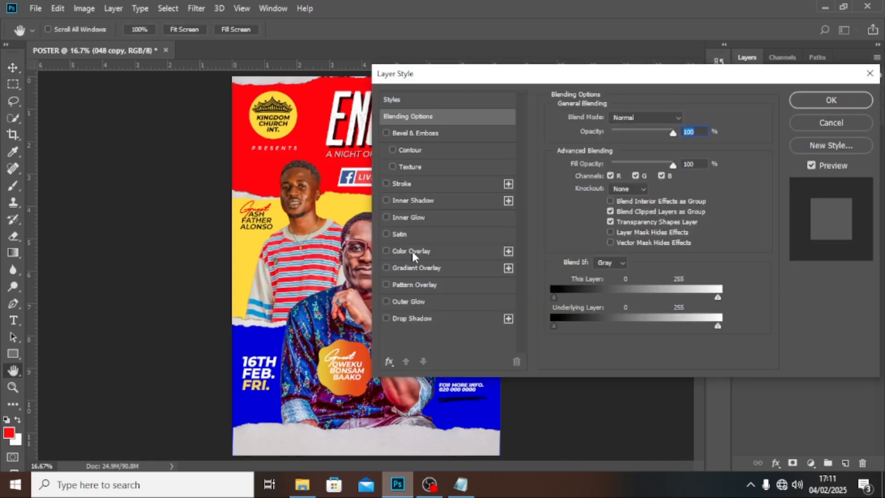
click(412, 250)
click(687, 120)
click(454, 167)
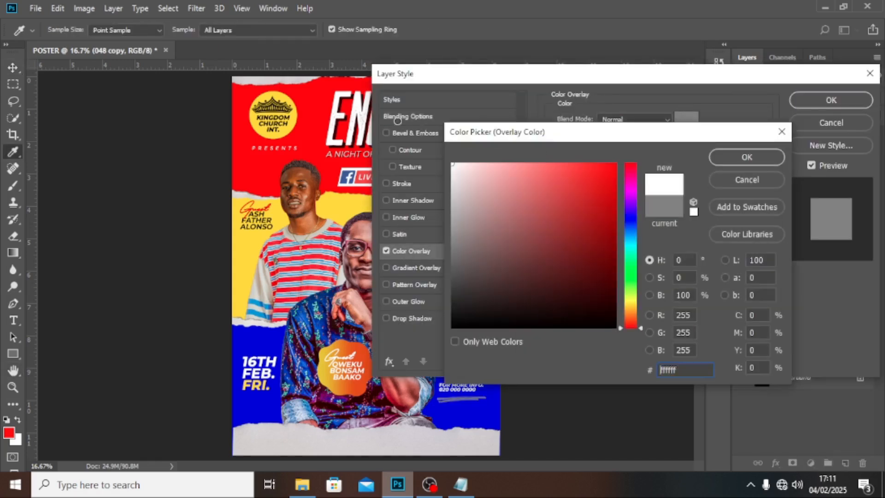
click(745, 157)
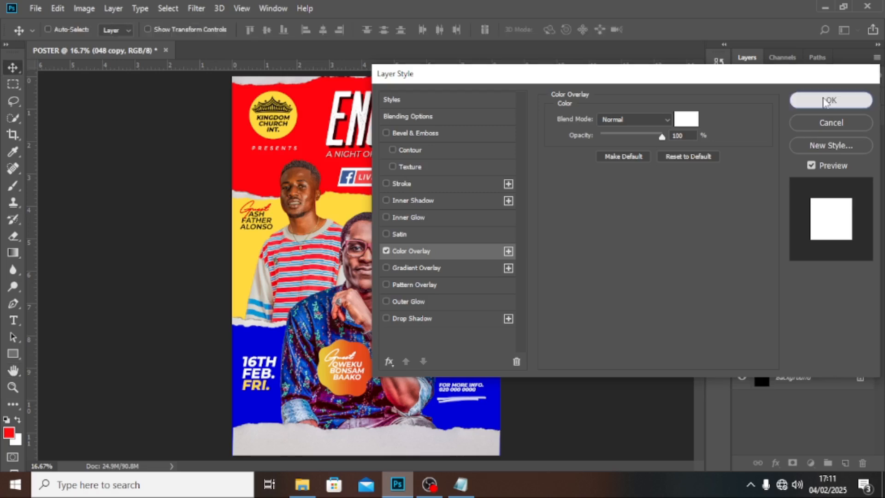
click(831, 100)
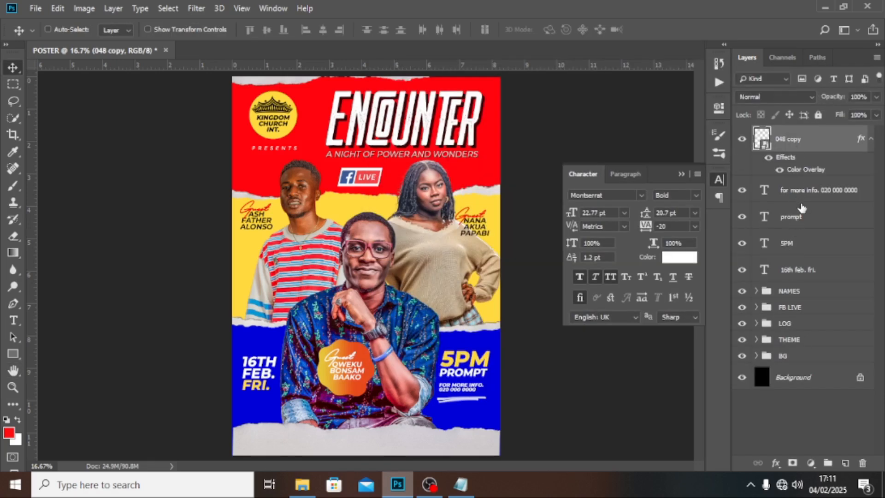
click(802, 193)
Step: Group the line and contact text with prompt and 5PM, naming the group TIME TELEPHONE
key(ctrl+g)
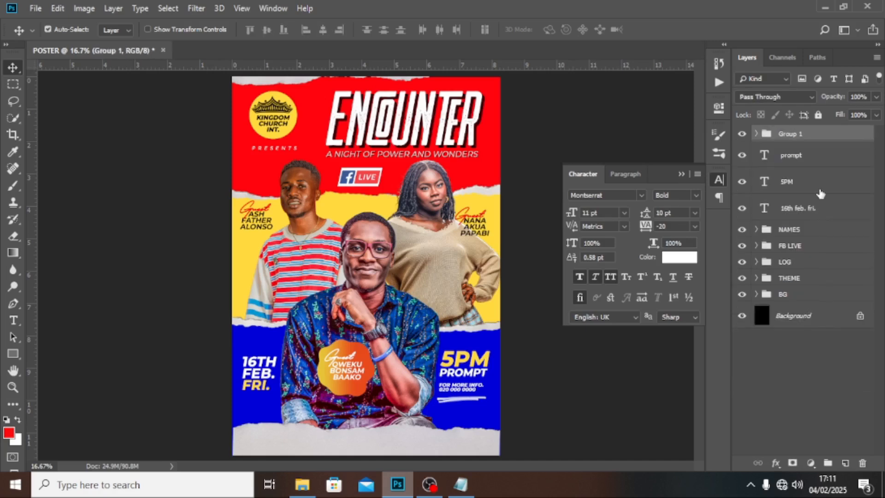
click(755, 135)
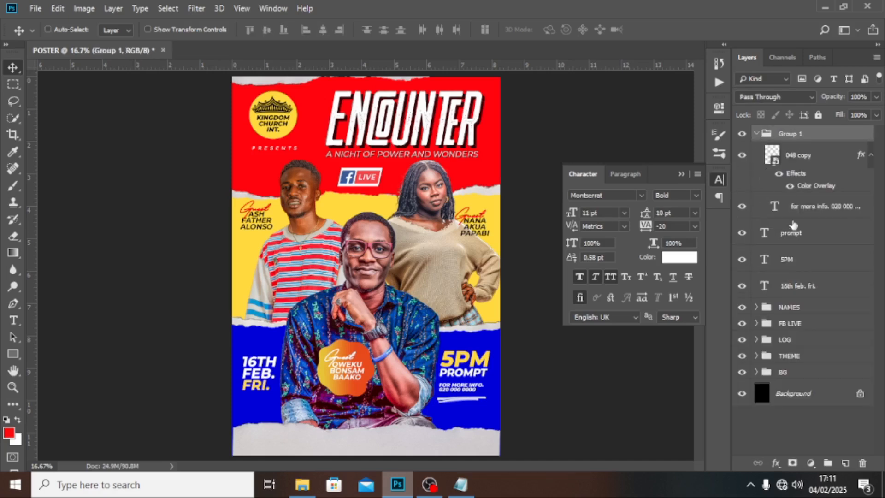
click(790, 251)
shift+click(790, 234)
drag(790, 233, 800, 216)
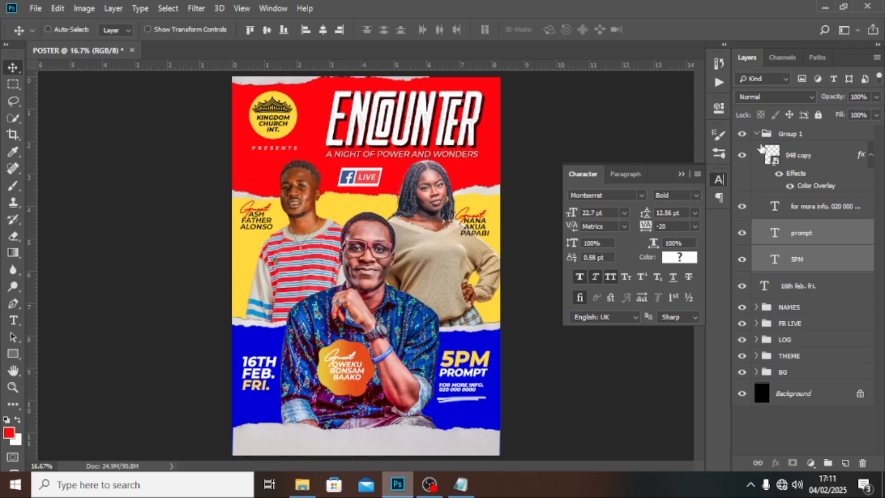
click(756, 134)
double_click(788, 133)
text(TIME TELEPHONE)
key(Return)
Step: Put the 16th feb. fri. text in a group named DATE and close the Character panel
click(788, 155)
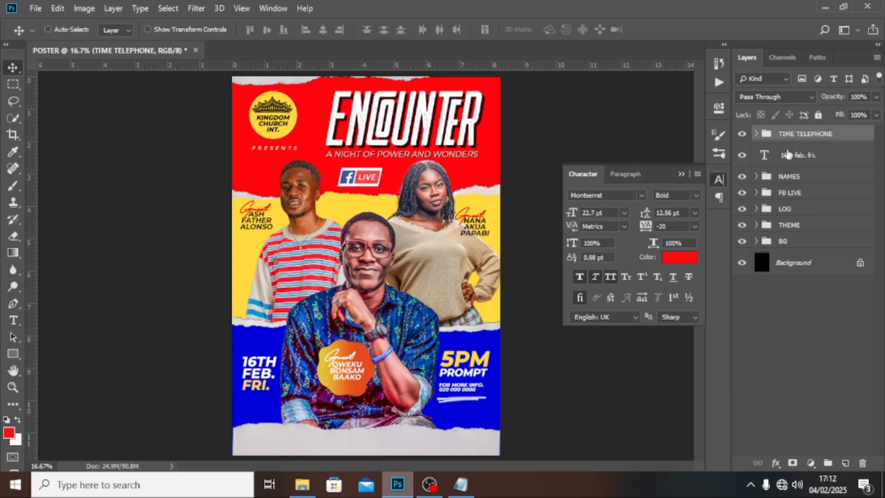
key(ctrl+g)
double_click(787, 152)
text(DATE)
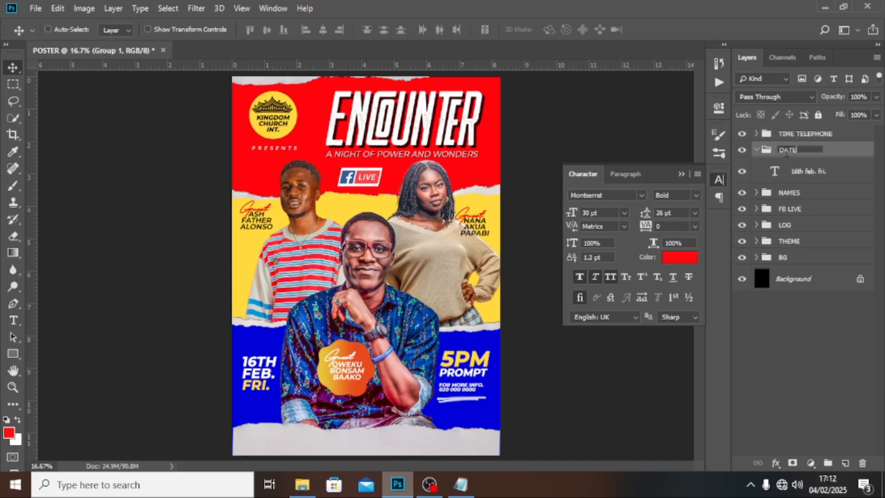
key(Return)
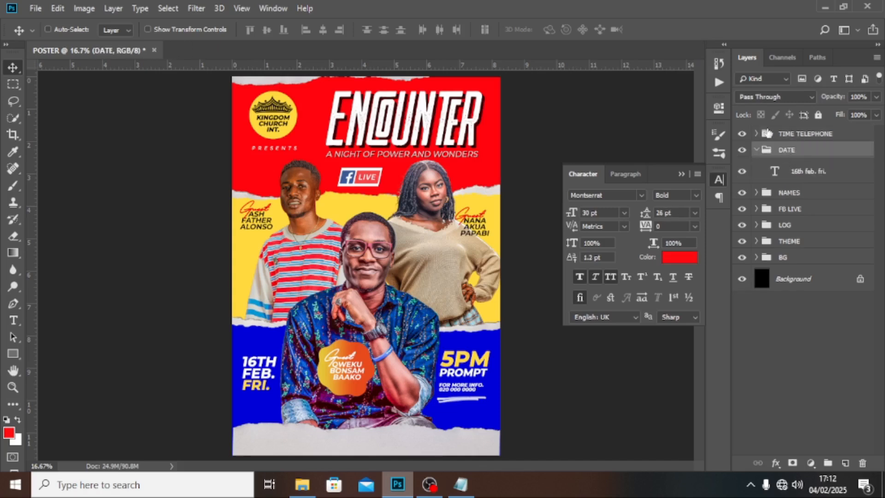
click(756, 150)
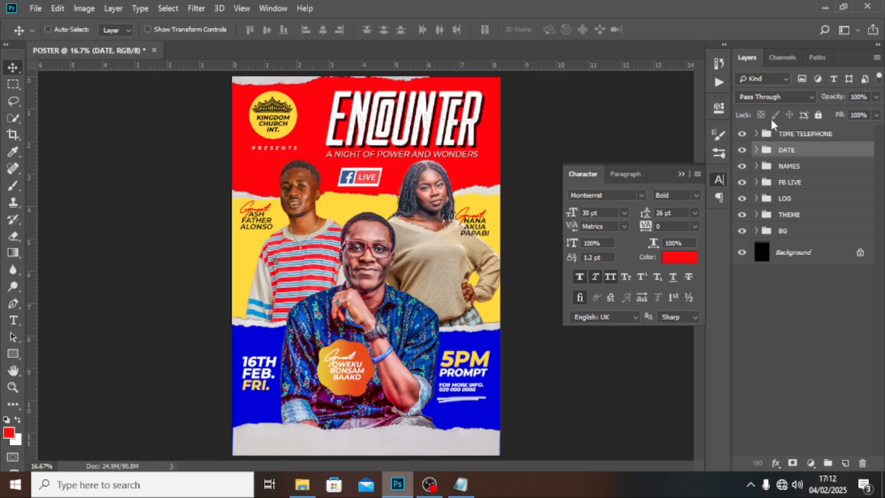
click(682, 174)
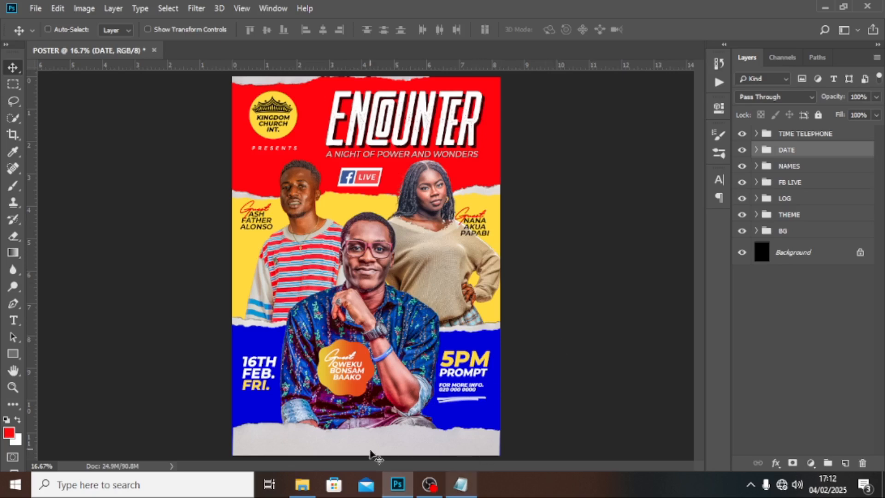
Step: Paste '@ CHURCH PREMISES-NEAR OSOFO DADZI JUNCTION' from Notepad as 18 pt text along the poster's bottom
click(460, 484)
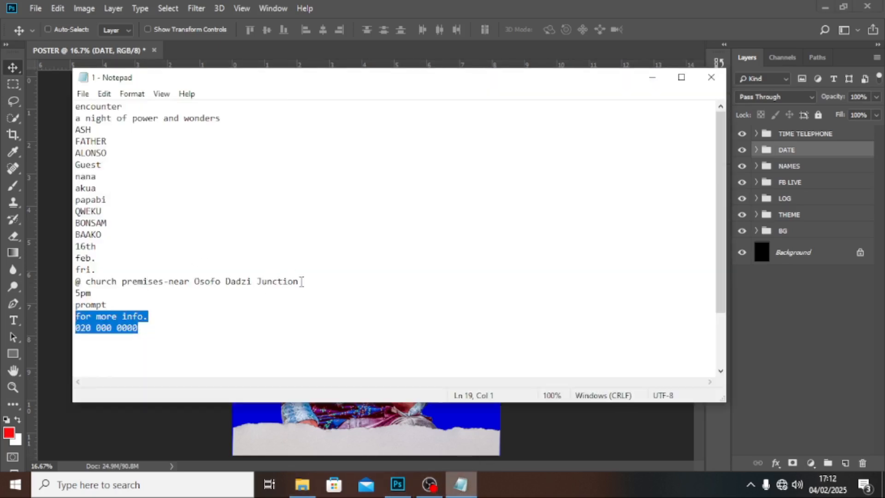
drag(302, 282, 74, 283)
key(ctrl+c)
click(418, 7)
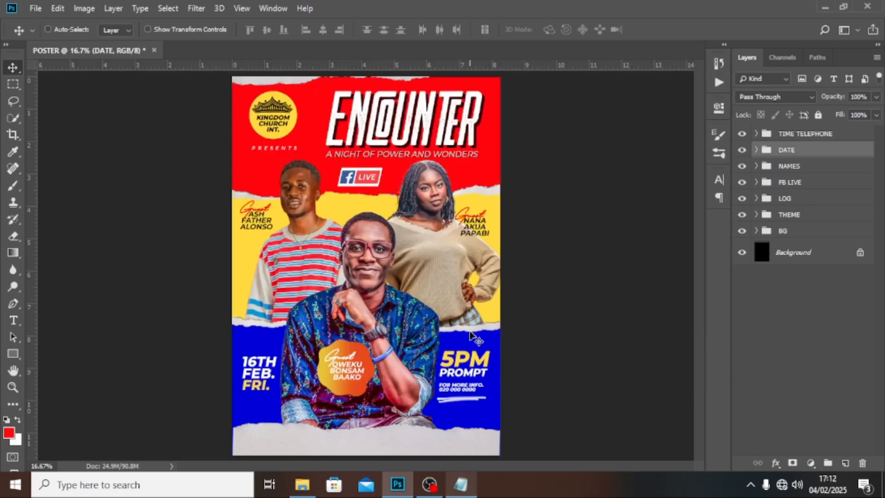
key(t)
click(332, 440)
key(ctrl+v)
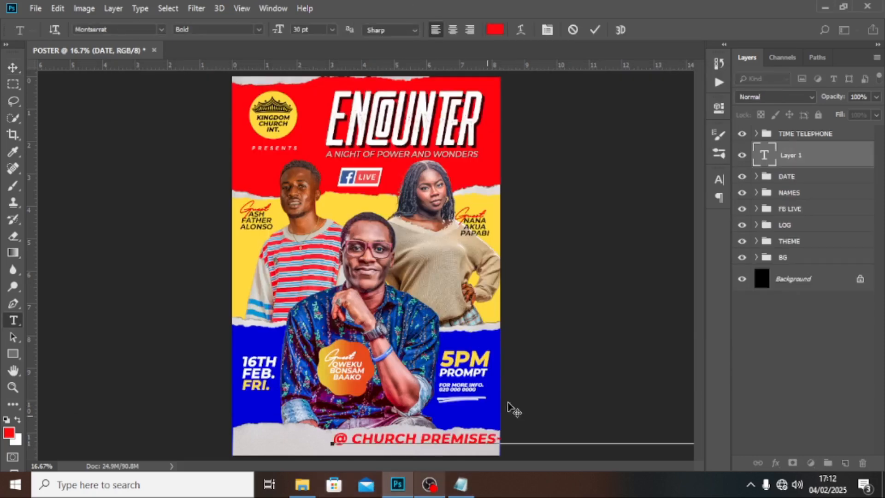
click(810, 164)
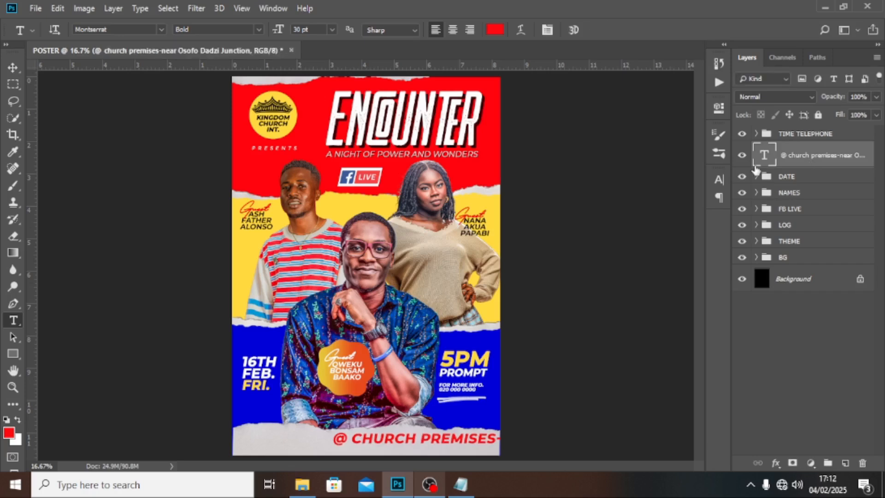
click(720, 180)
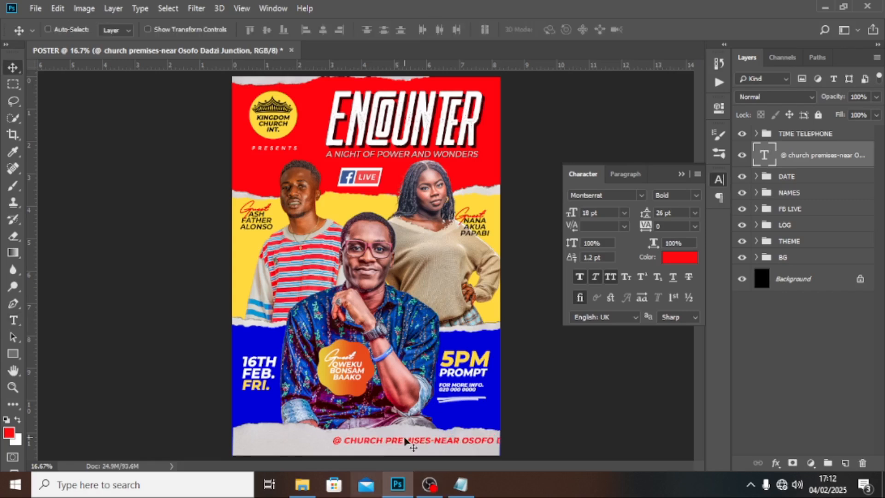
drag(406, 439, 335, 442)
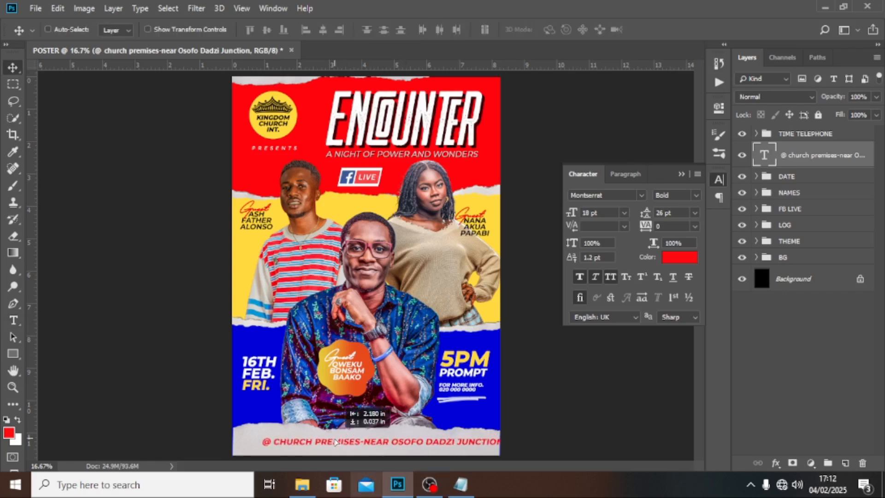
Step: Set the venue line's tracking to -40
drag(336, 442, 327, 444)
click(673, 226)
text(-40)
key(Return)
Step: Make 'NEAR OSOFO DADZI JUNCTION' Montserrat Medium weight
key(t)
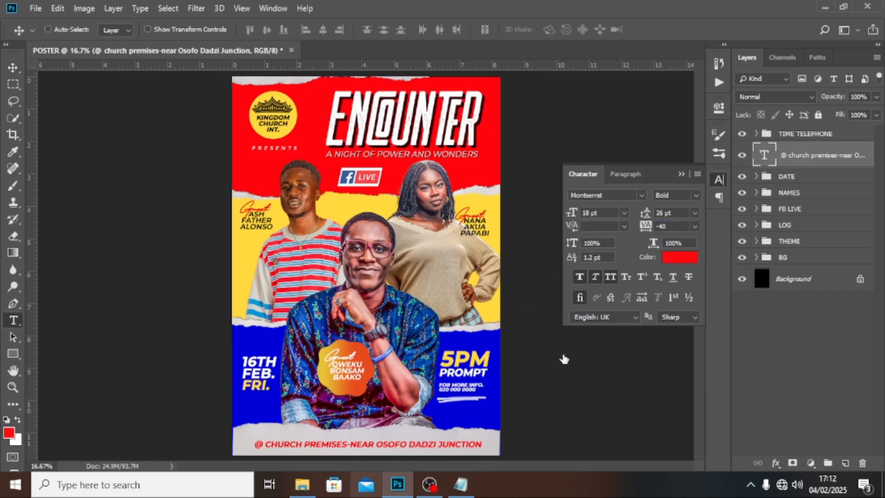
click(350, 444)
drag(349, 444, 517, 439)
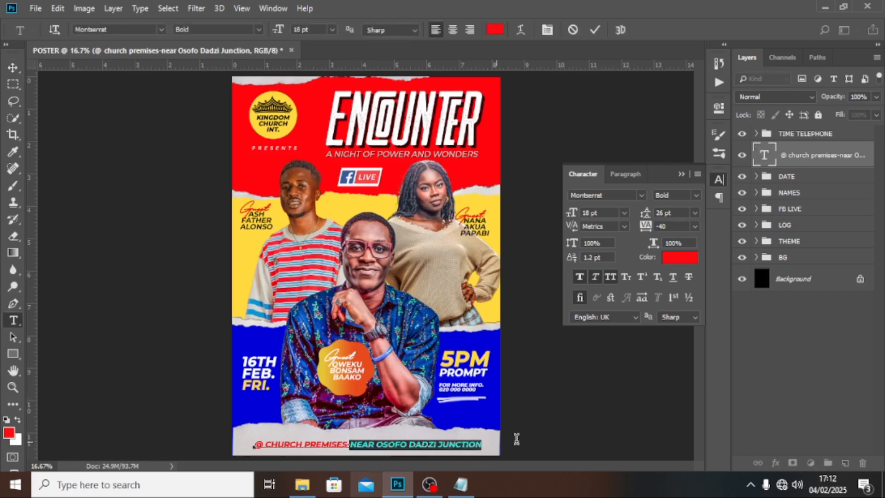
click(696, 196)
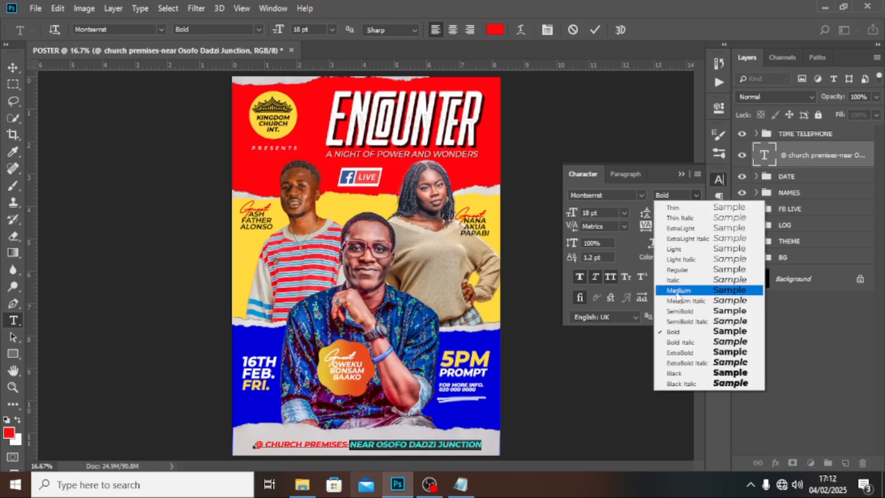
click(677, 296)
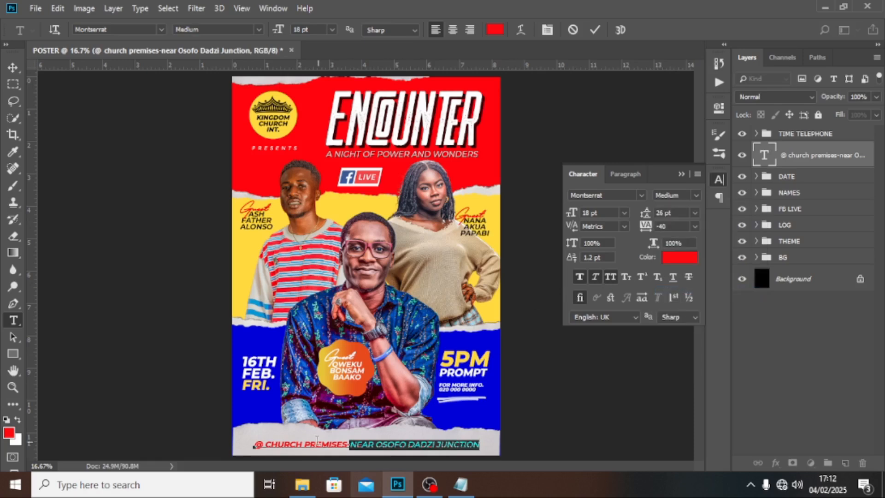
Step: Colour '@ CHURCH PREMISES-' black and commit the venue text edit
drag(351, 445, 209, 439)
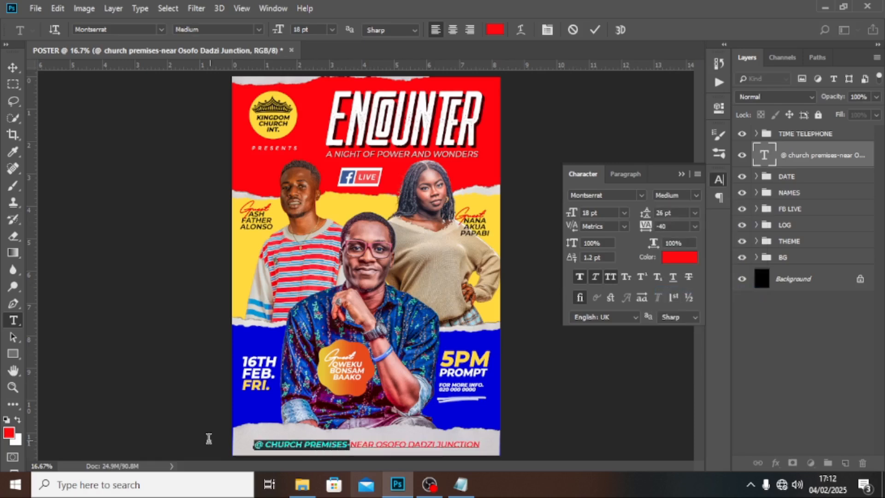
click(671, 258)
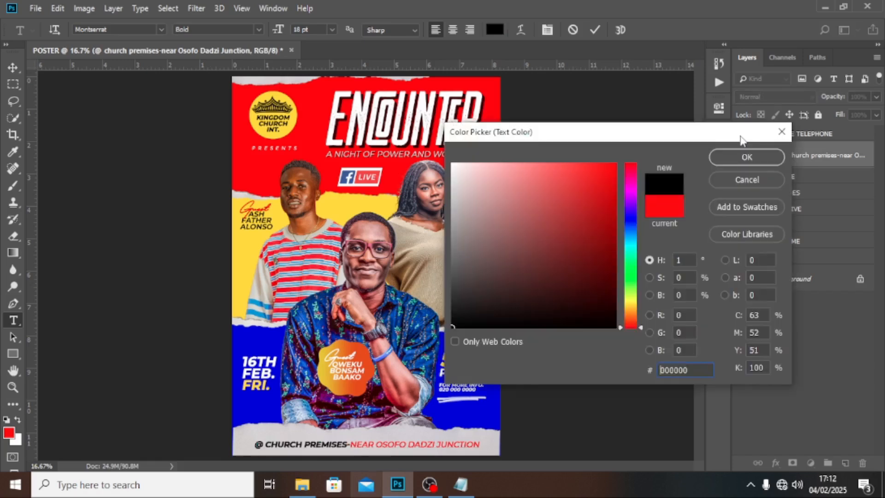
click(734, 153)
key(ctrl+Return)
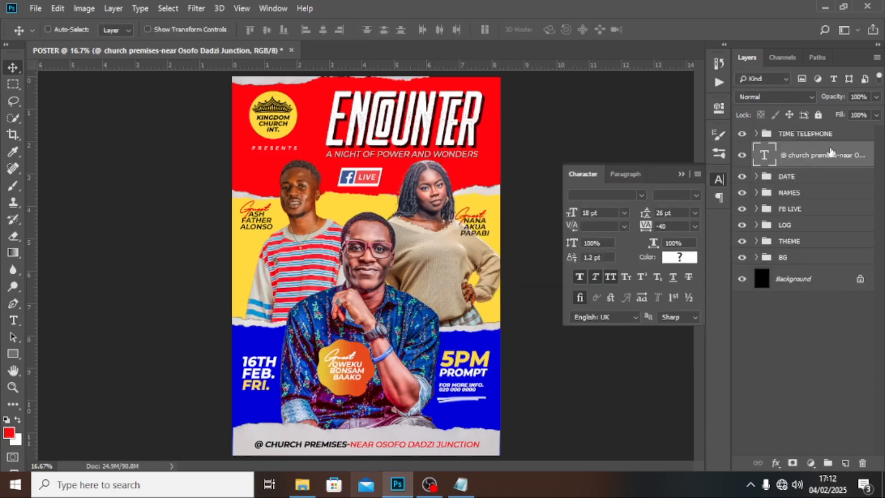
key(ctrl+semicolon)
key(ctrl+t)
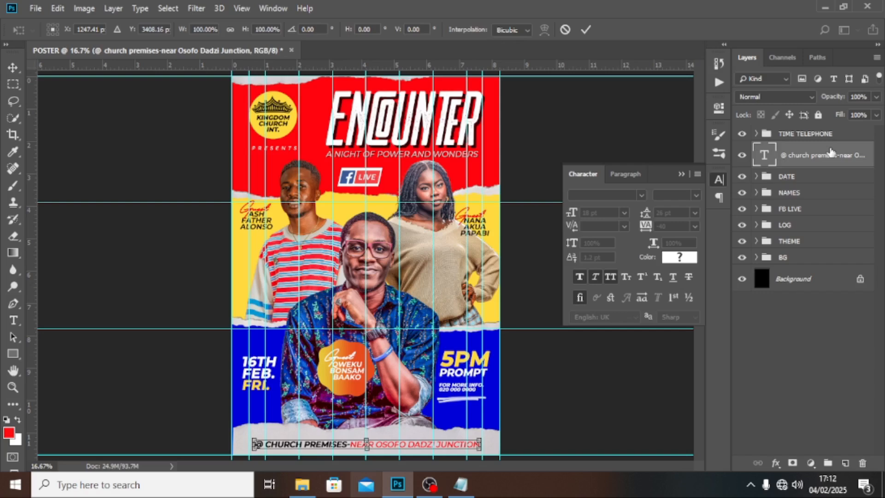
key(Return)
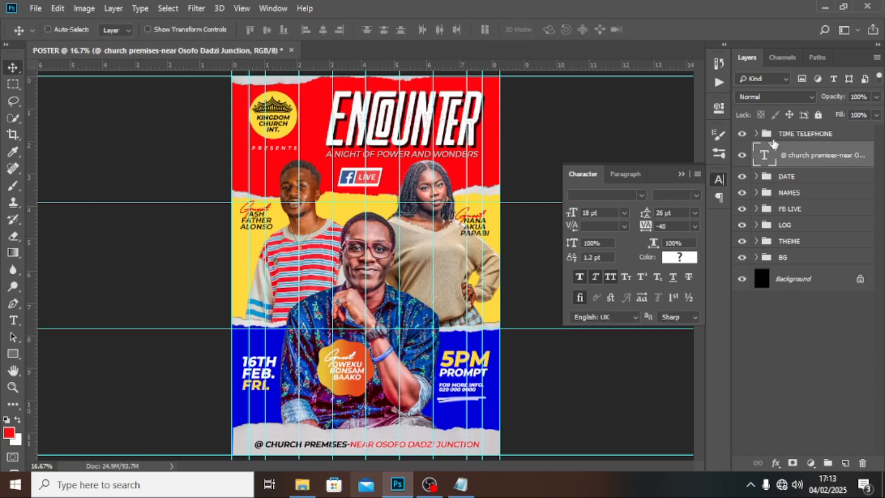
Step: Group the venue text layer and name the group VENUE
key(ctrl+g)
double_click(791, 150)
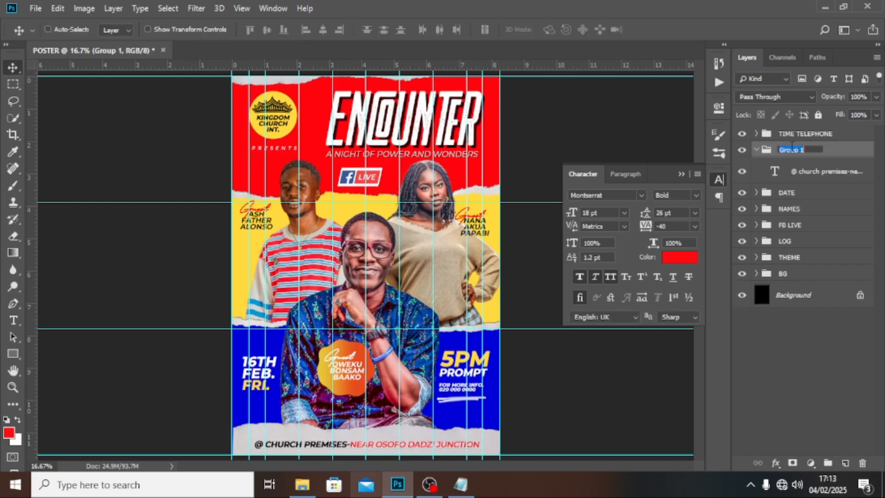
text(VENUE)
key(Return)
click(757, 150)
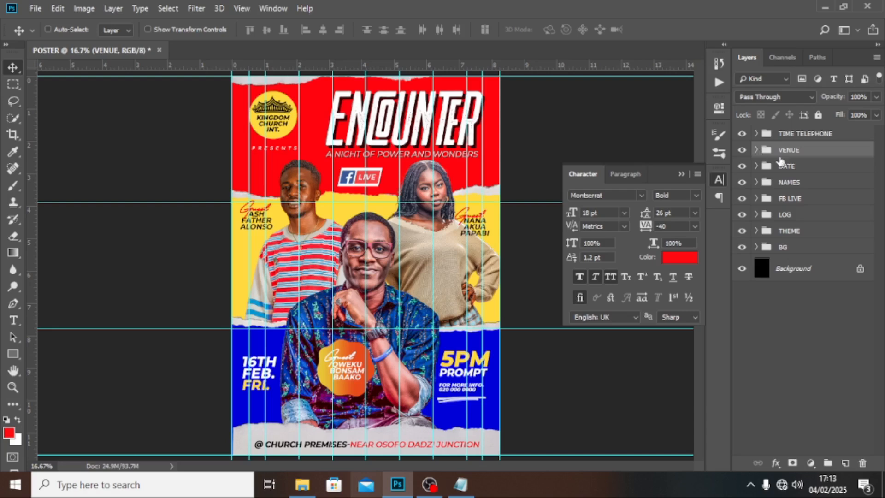
Step: Hide the guides and stamp all visible layers into a new merged Layer 1 on top
click(789, 137)
key(ctrl+semicolon)
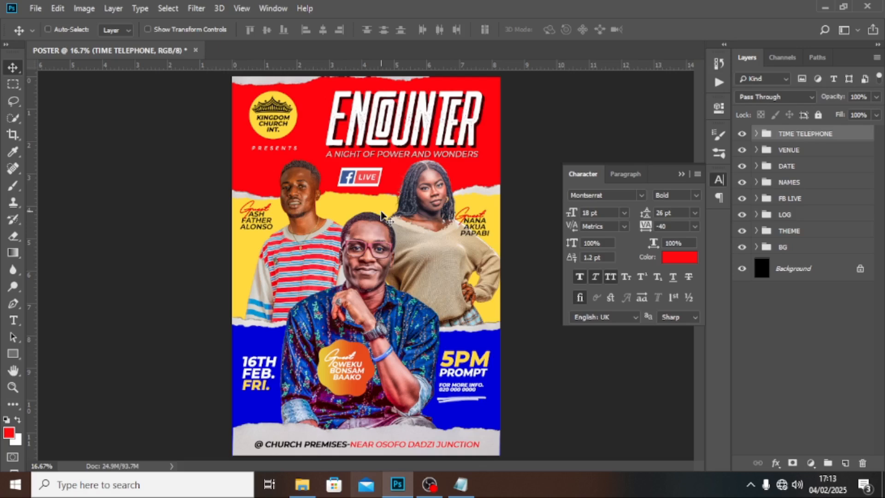
key(ctrl+semicolon)
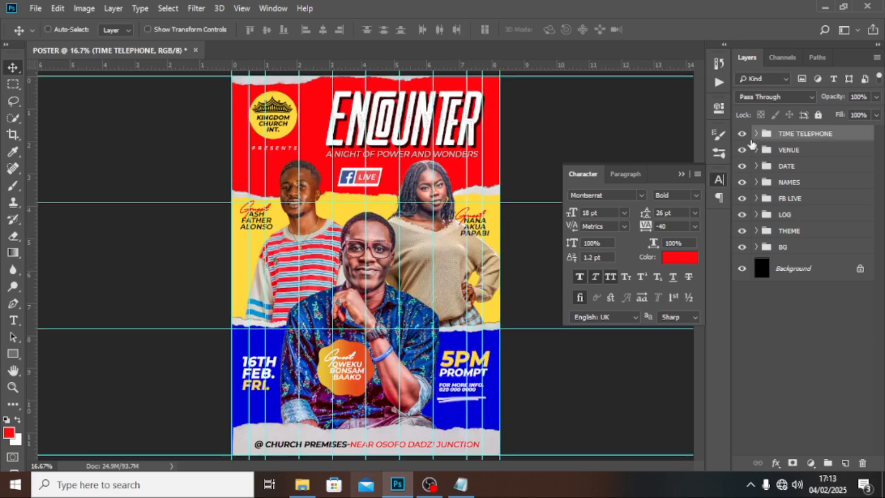
key(ctrl+semicolon)
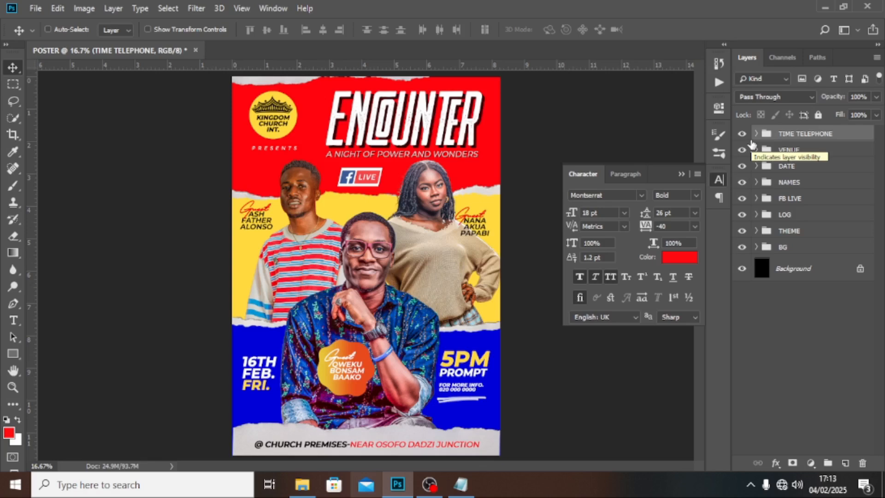
key(ctrl)
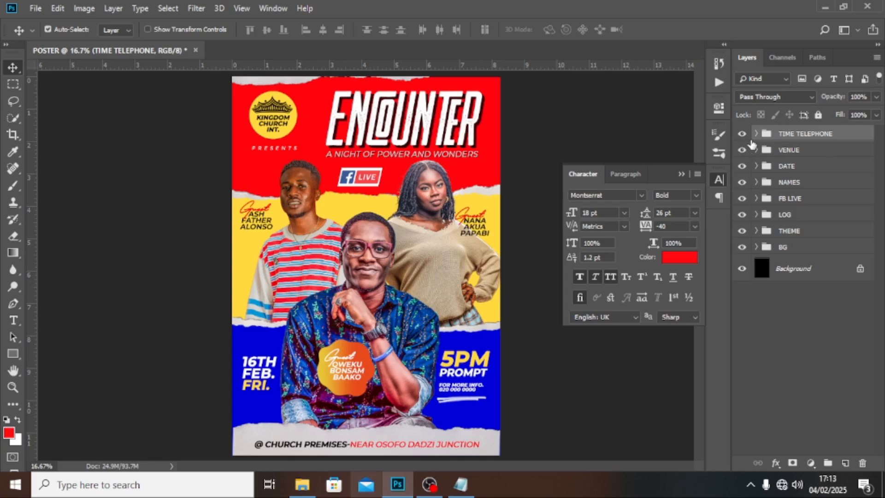
key(ctrl+shift+alt+e)
right_click(795, 140)
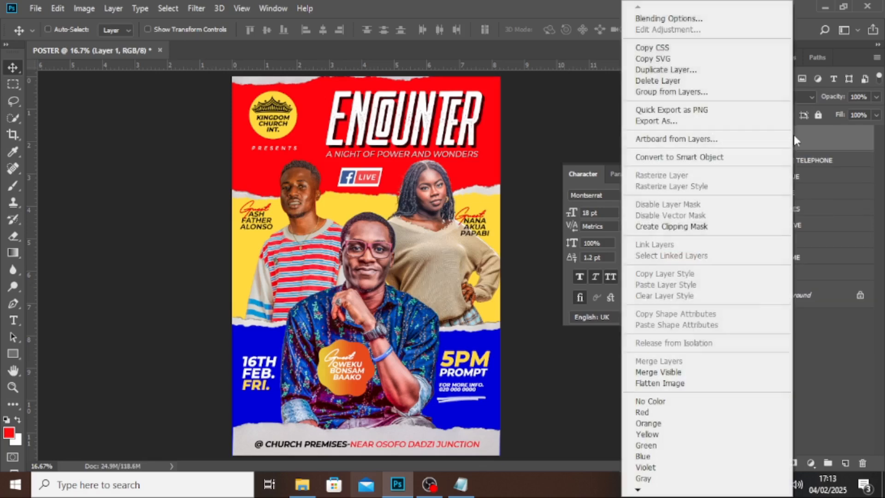
Step: Convert the merged Layer 1 into a smart object for Camera Raw filtering
click(685, 159)
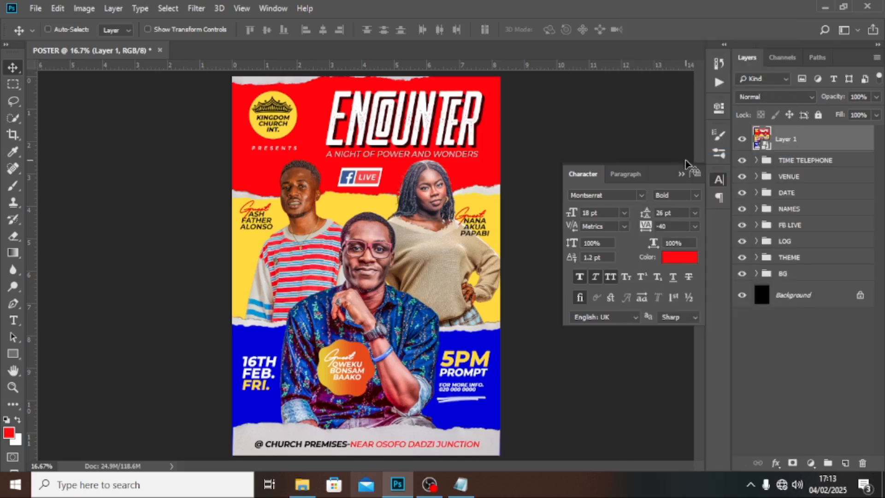
click(196, 8)
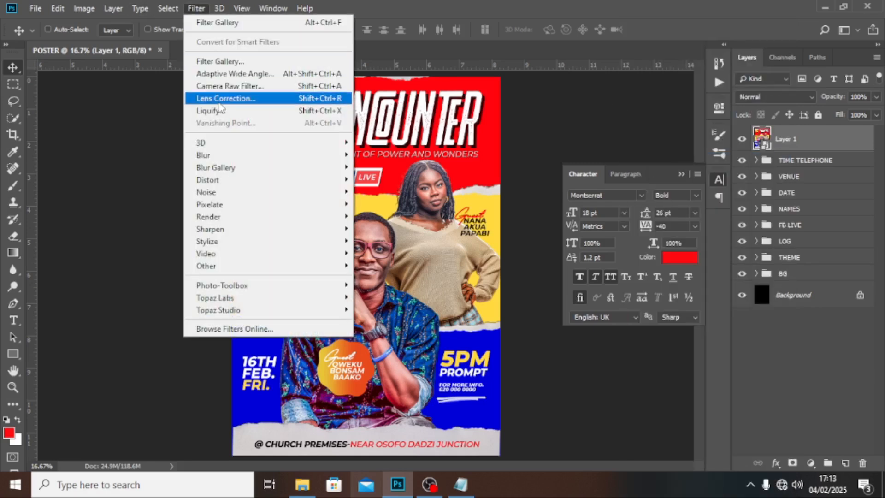
click(229, 86)
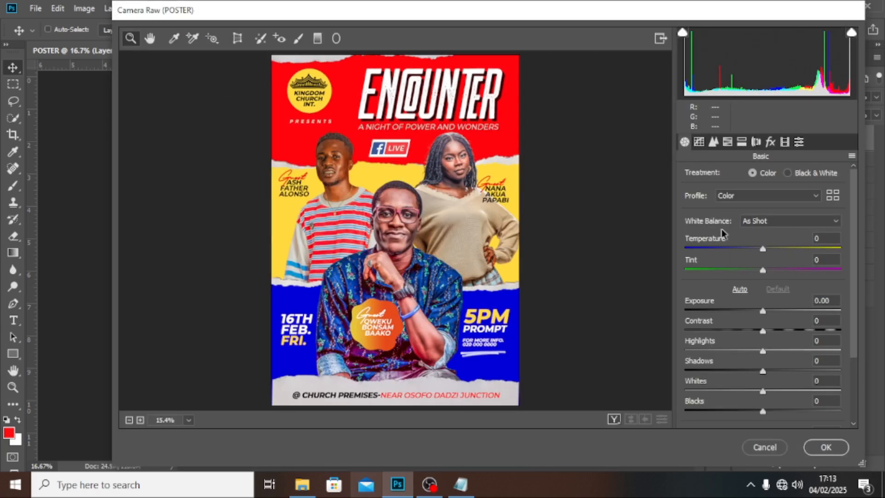
Step: Apply Camera Raw with Detail sharpening amount 99 and Effects grain amount 48
click(713, 143)
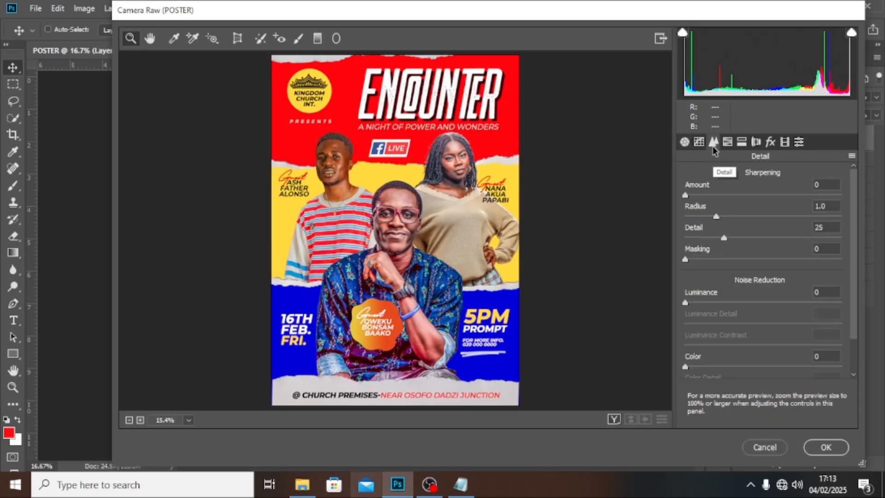
click(818, 184)
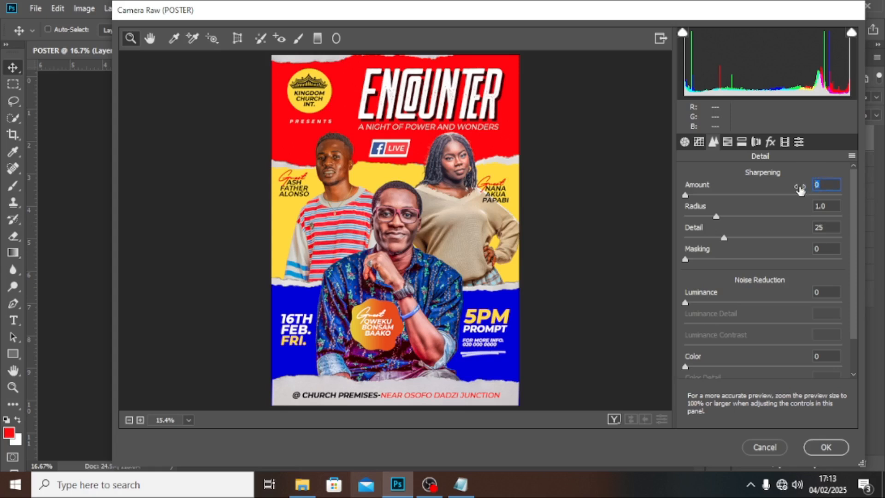
text(99)
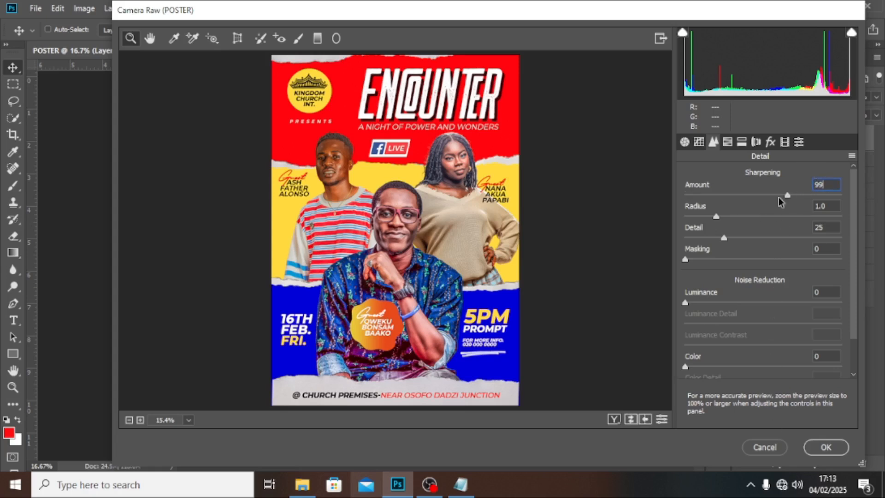
click(770, 142)
click(826, 186)
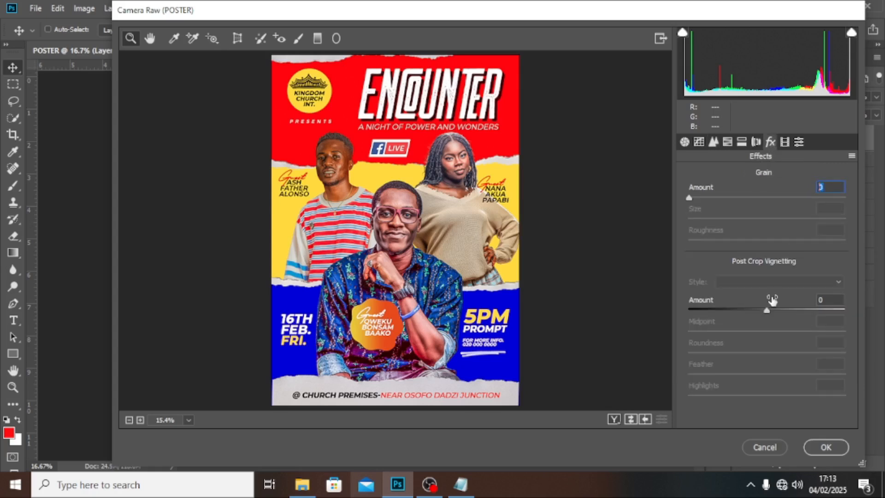
text(48)
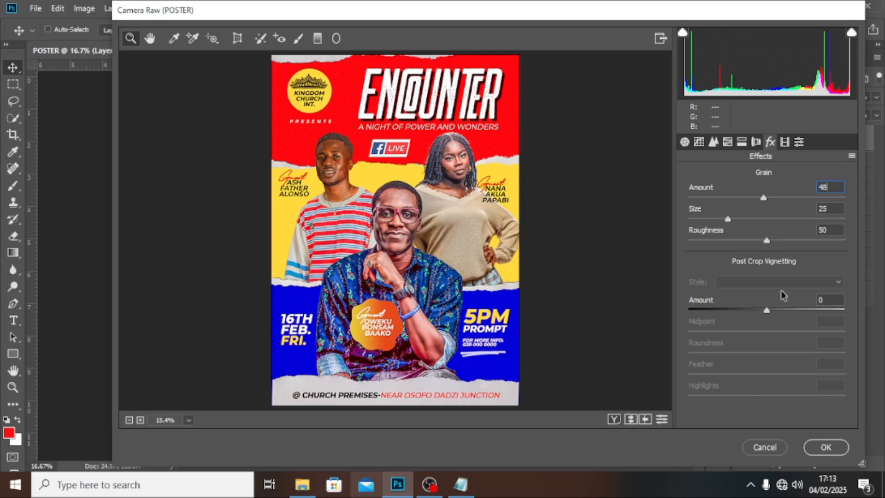
click(822, 208)
click(832, 230)
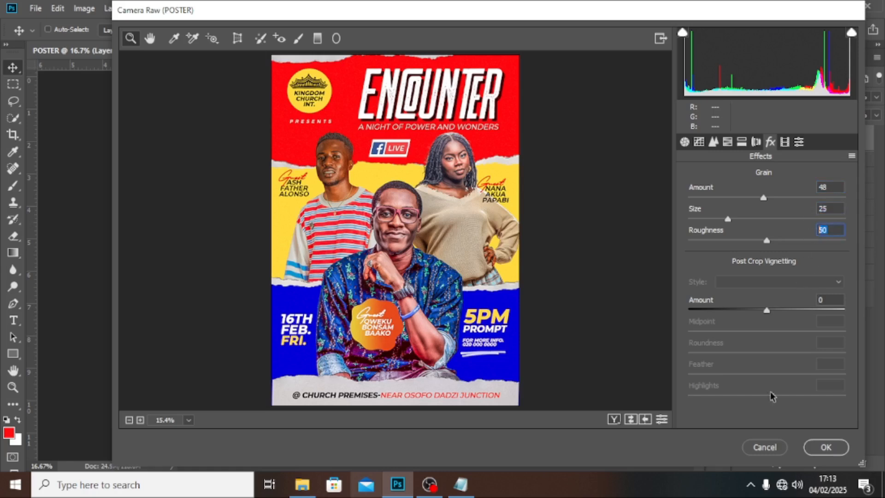
click(837, 450)
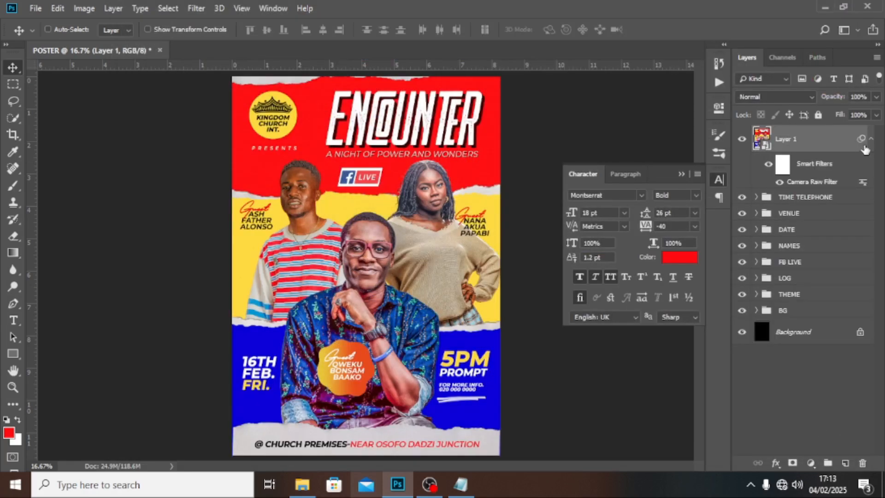
Step: Stamp another merged copy of the visible layers on top and rename Layer 1 to NOISE
click(872, 139)
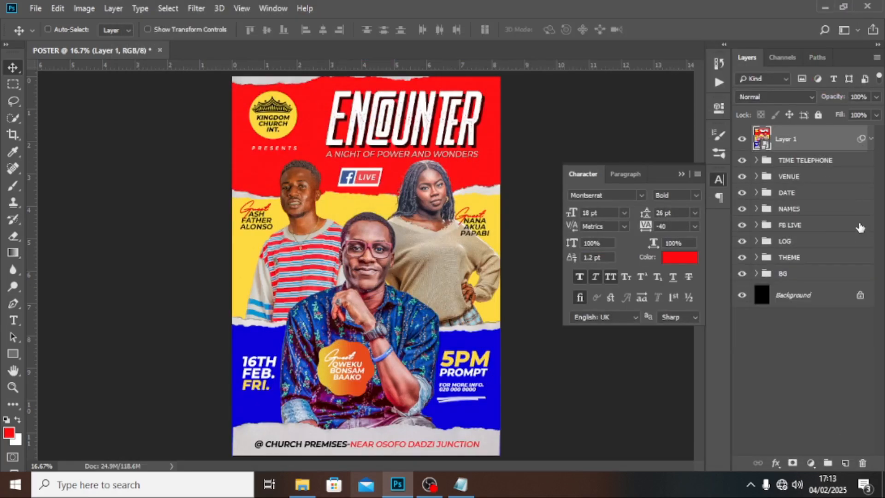
key(ctrl+shift+alt+e)
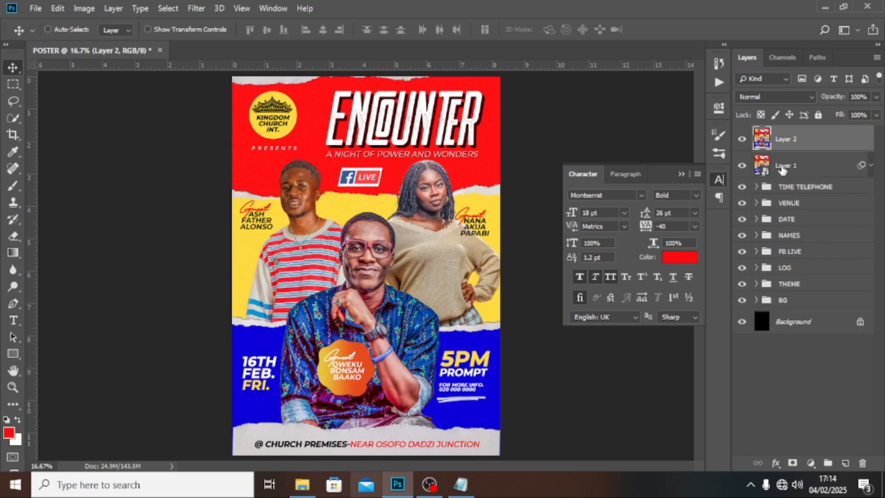
double_click(786, 165)
text(NOIS)
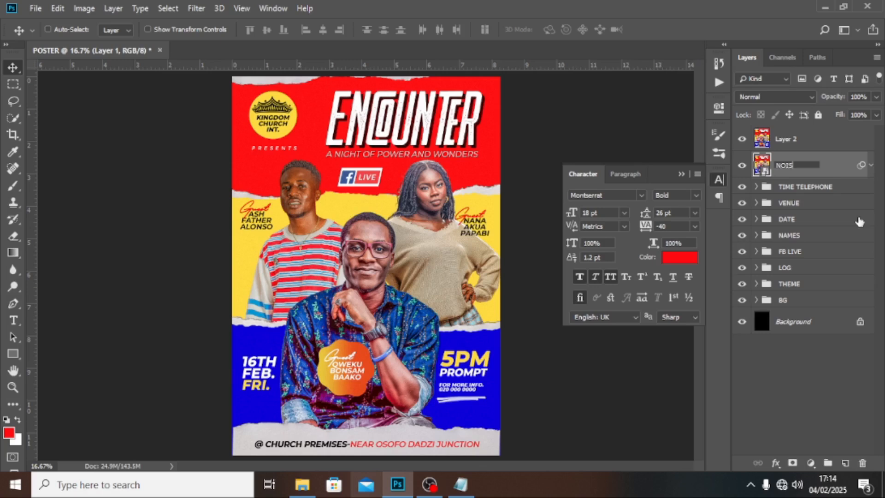
text(E)
key(Return)
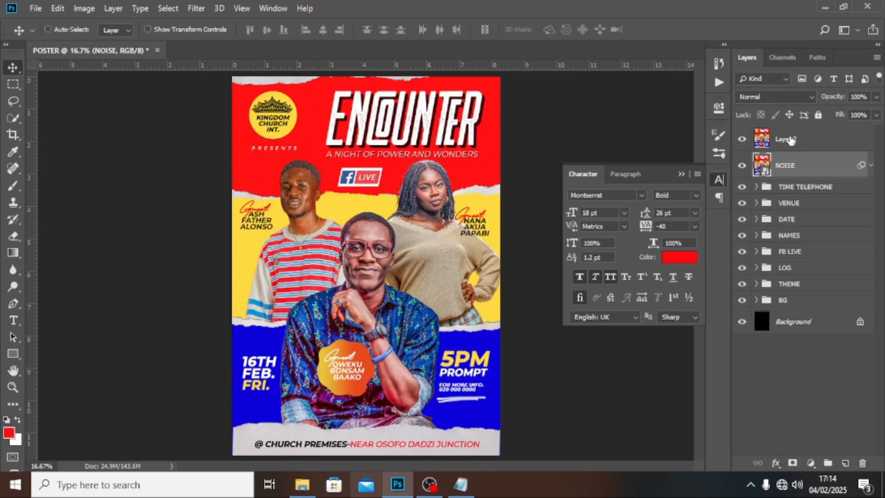
Step: Rename the new top Layer 2 to TEXTURE
double_click(788, 138)
text(TEXTURE)
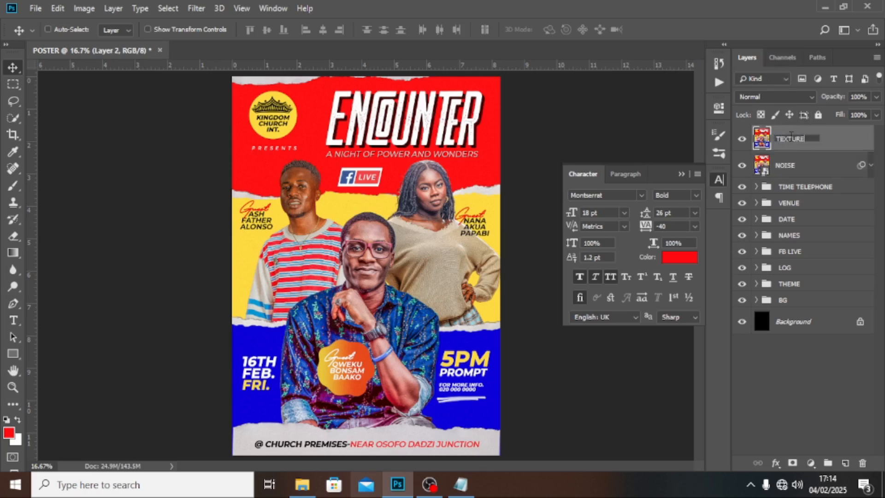
key(Return)
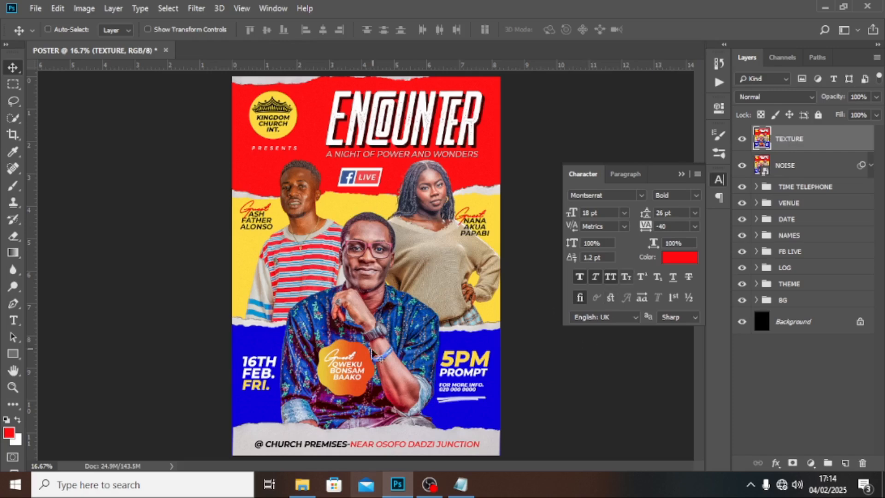
click(300, 495)
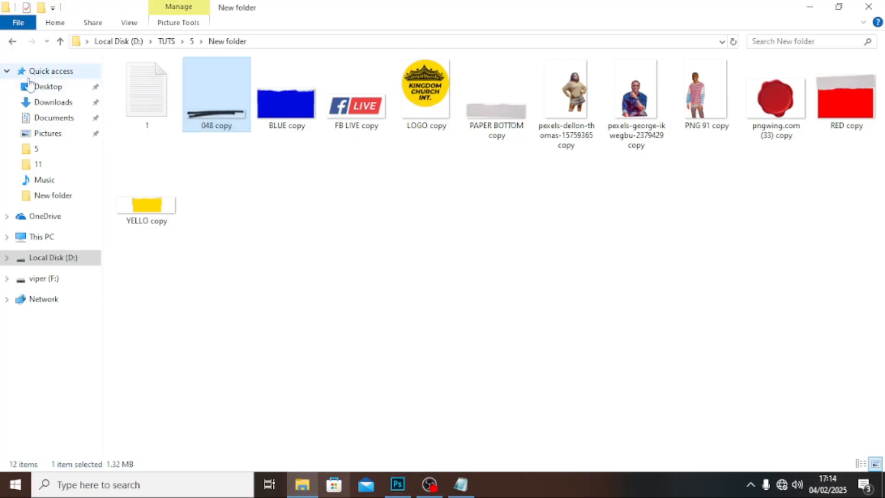
Step: Open FX NEW DDEVVONN.psd from viper (F:) > MATERIALS > FX in Photoshop
click(72, 258)
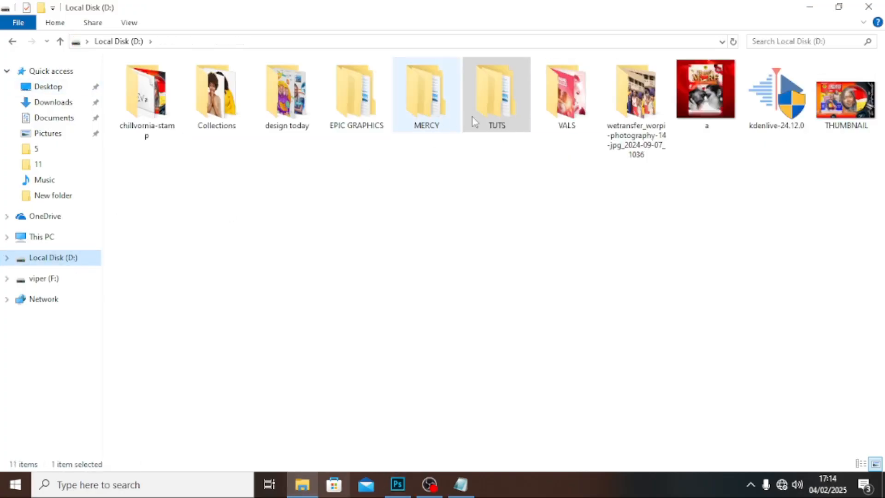
click(49, 280)
double_click(156, 107)
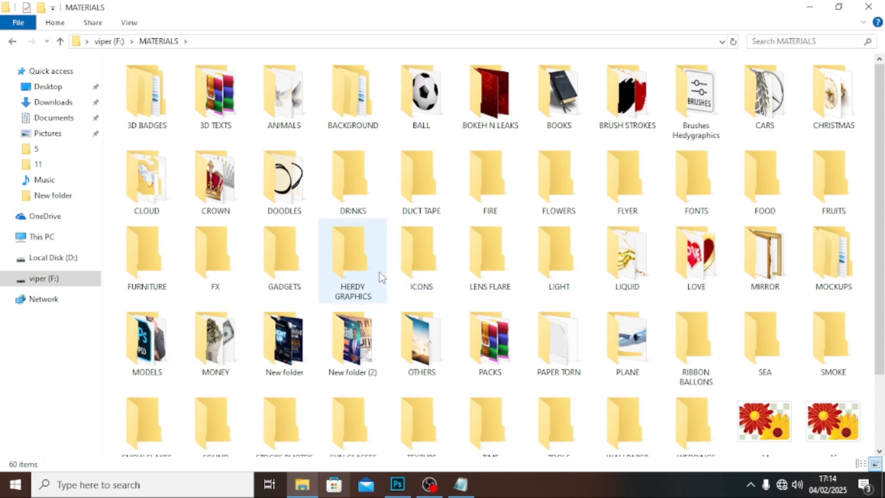
double_click(224, 263)
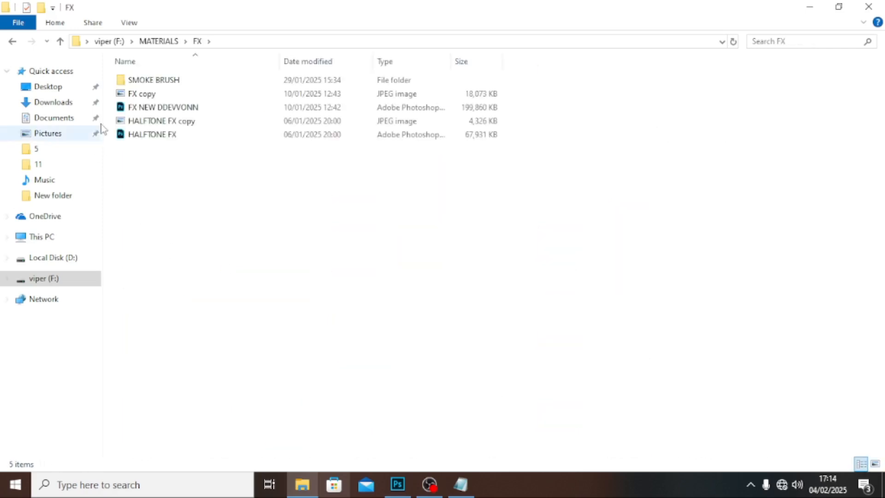
click(153, 111)
double_click(153, 113)
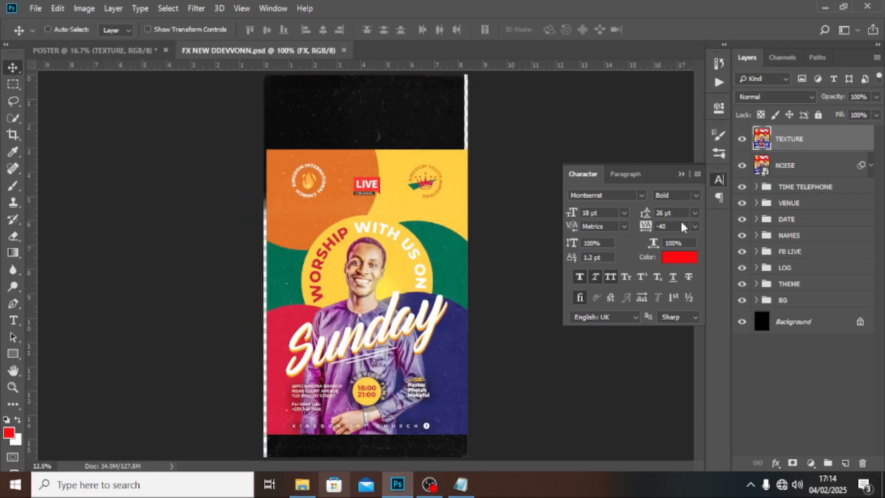
Step: Drag the FX group from FX NEW DDEVVONN into the POSTER document, above TEXTURE
drag(412, 203, 145, 52)
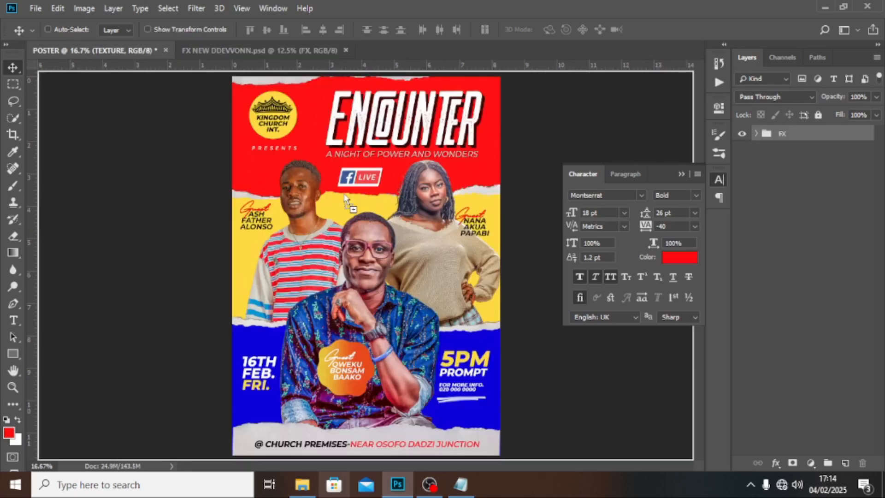
drag(375, 208, 380, 212)
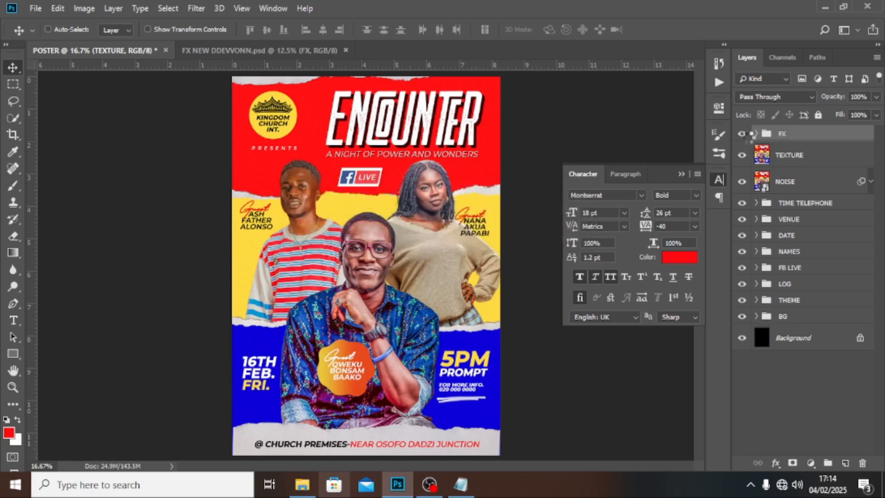
Step: Hide and expand the FX group, then delete its C RAW layer
click(742, 134)
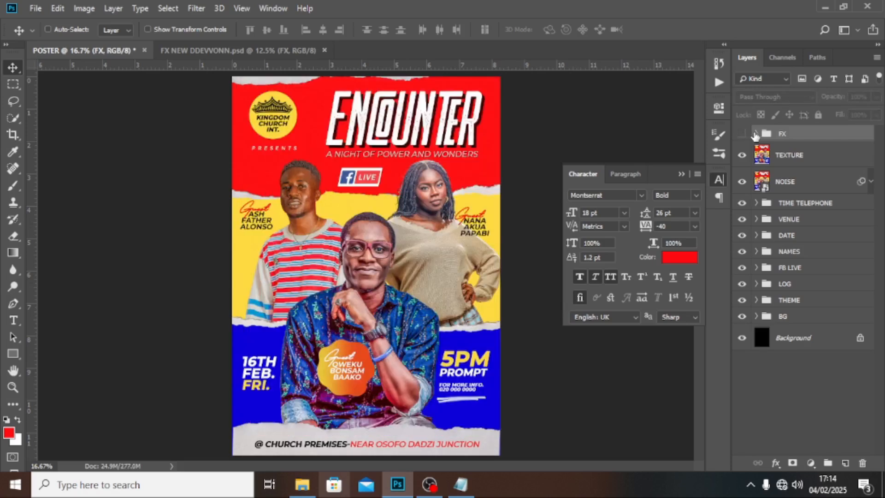
click(757, 134)
click(803, 199)
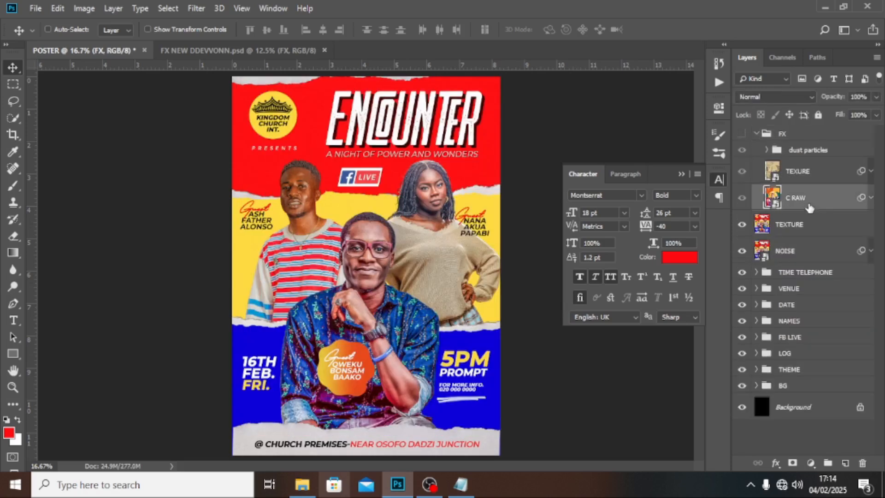
key(Delete)
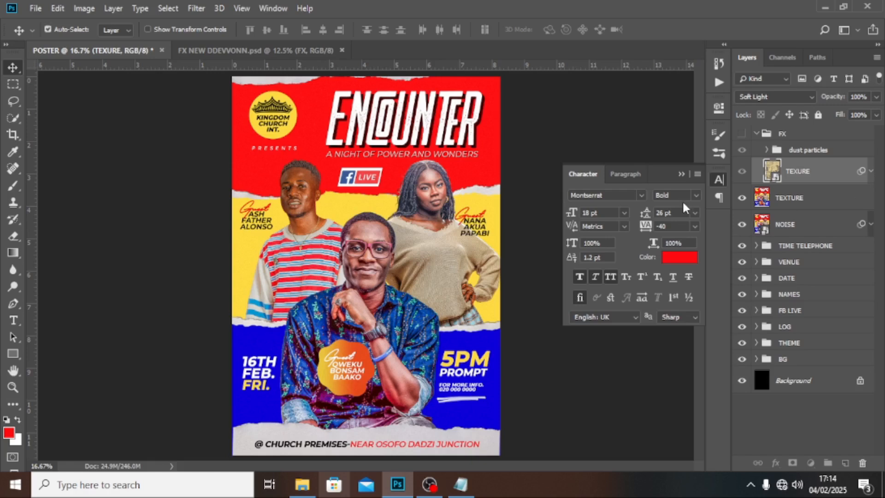
key(ctrl+z)
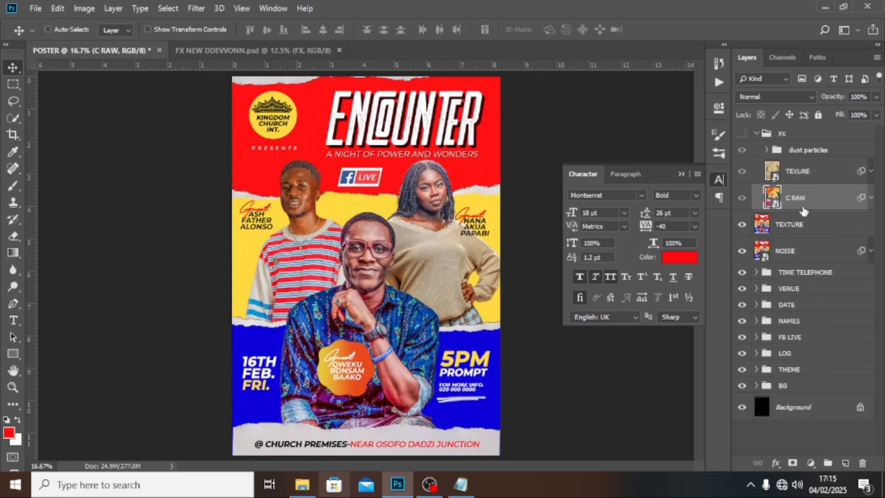
key(Delete)
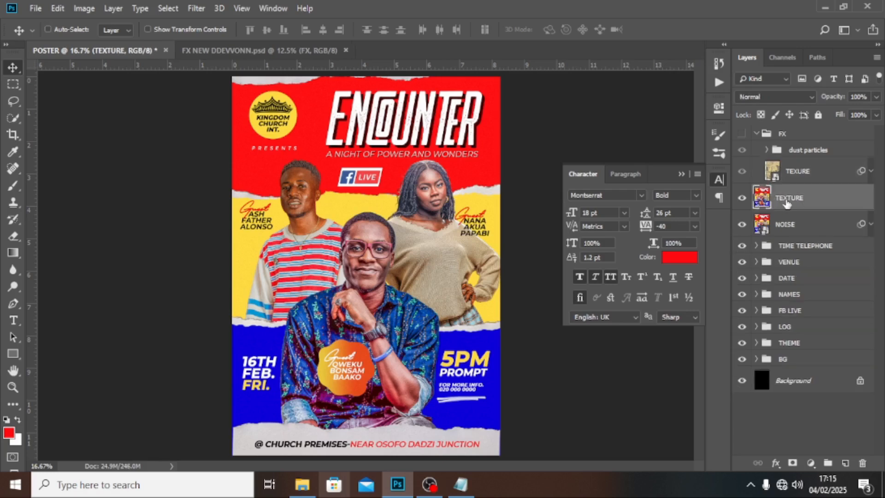
Step: Convert the TEXTURE layer to a smart object and move it into the FX group
right_click(787, 199)
click(685, 161)
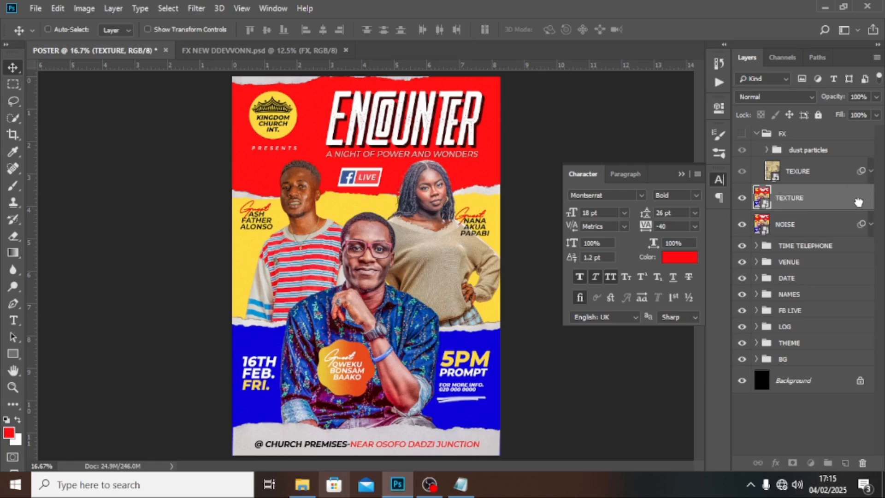
drag(859, 202, 858, 174)
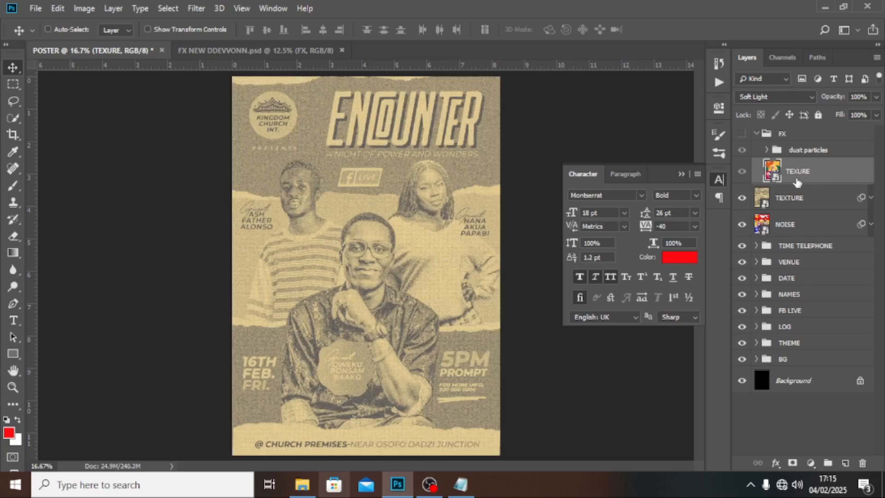
key(Delete)
drag(782, 174, 784, 158)
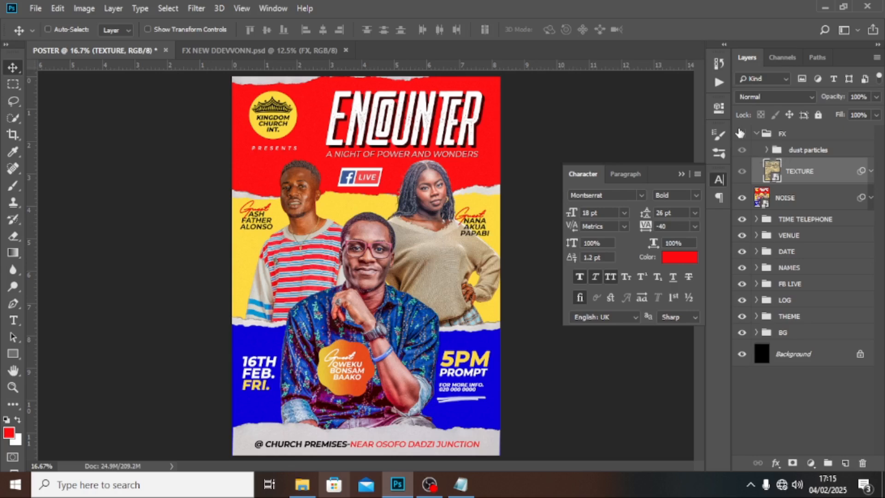
Step: Show the FX group again and set the TEXTURE layer's blend mode to Soft Light
click(743, 135)
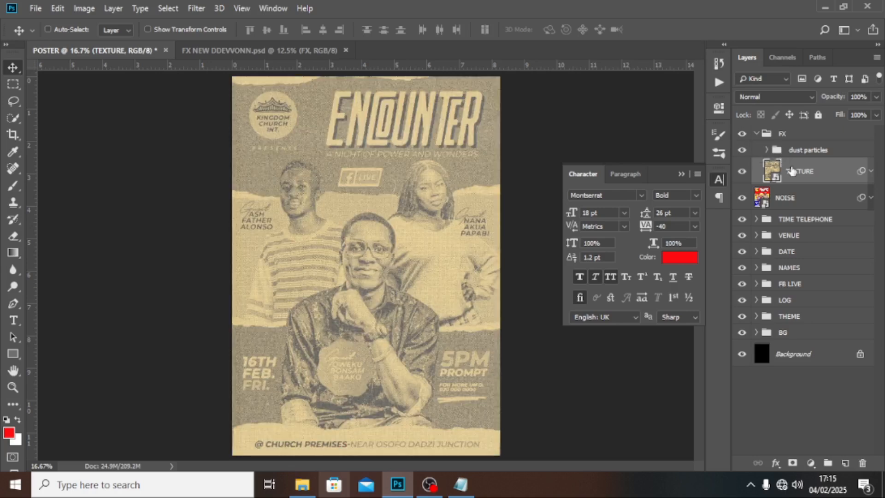
click(762, 98)
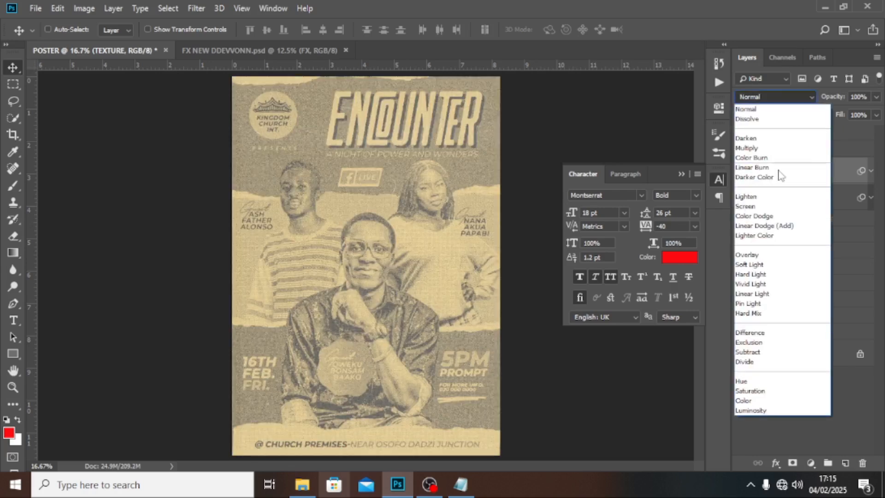
click(754, 263)
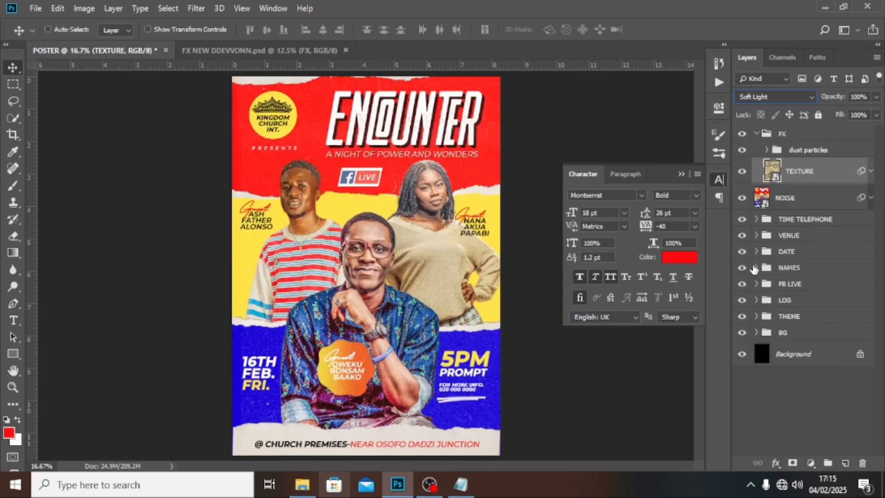
click(681, 173)
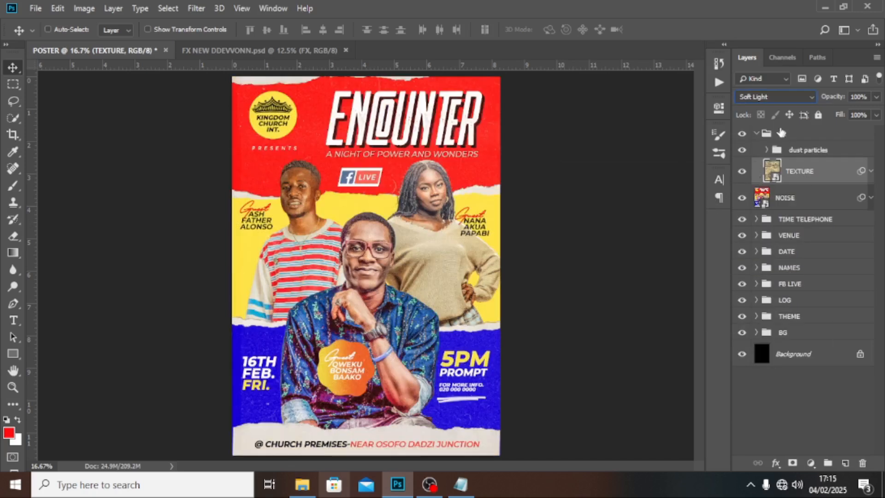
Step: Zoom in on the centre guest's face to check the texture, fit the poster, and collapse FX
key(ctrl+plus)
key(ctrl+plus)
key(ctrl+plus)
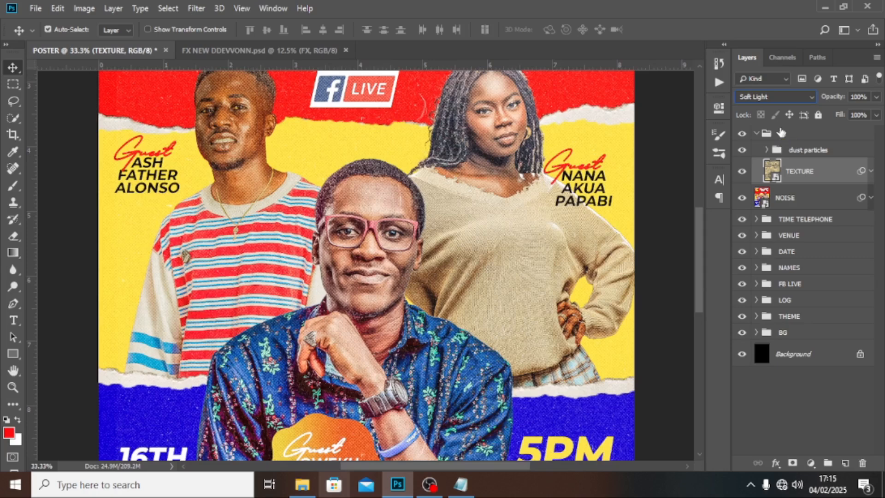
key(ctrl+minus)
key(ctrl+minus)
key(ctrl+minus)
key(ctrl+plus)
key(ctrl+plus)
key(ctrl+plus)
key(ctrl+plus)
key(ctrl+plus)
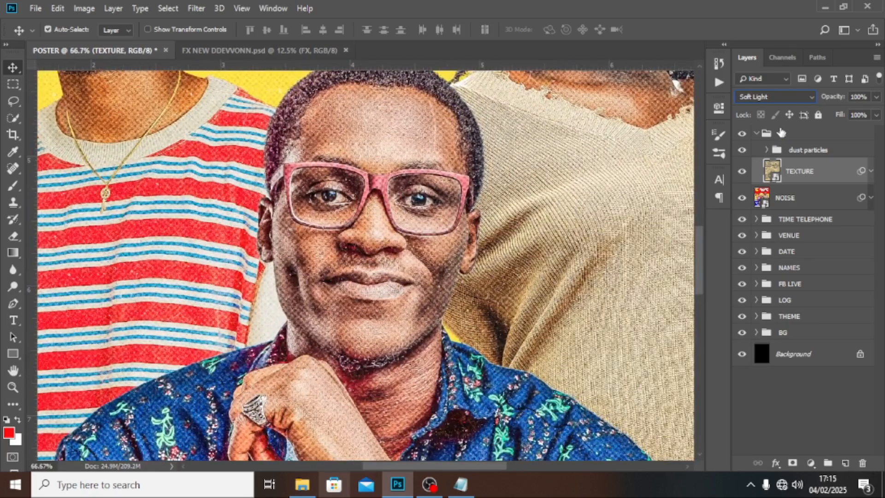
key(ctrl+0)
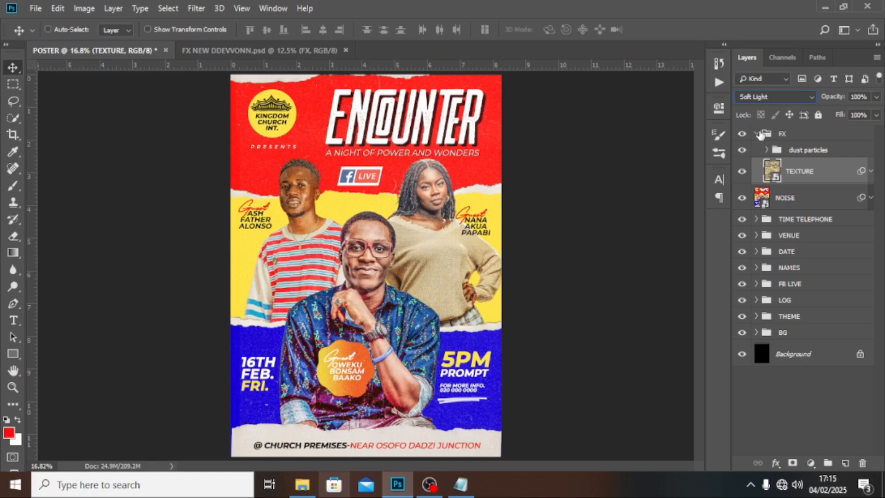
click(758, 134)
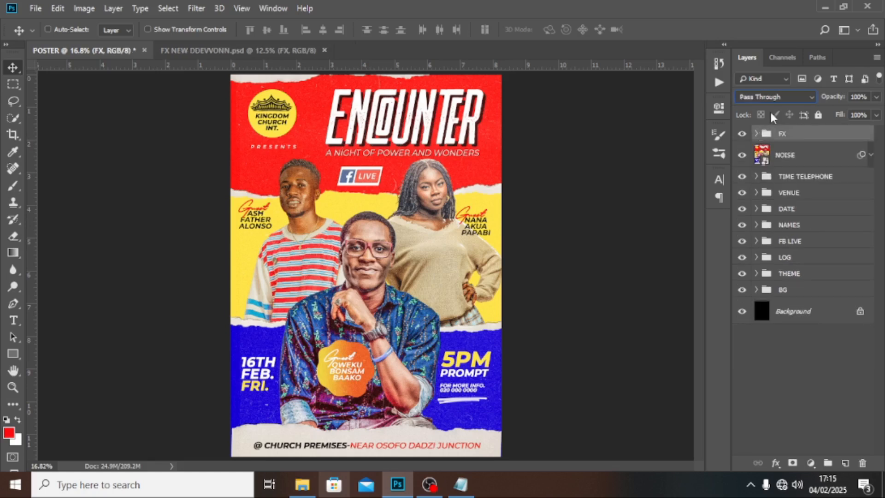